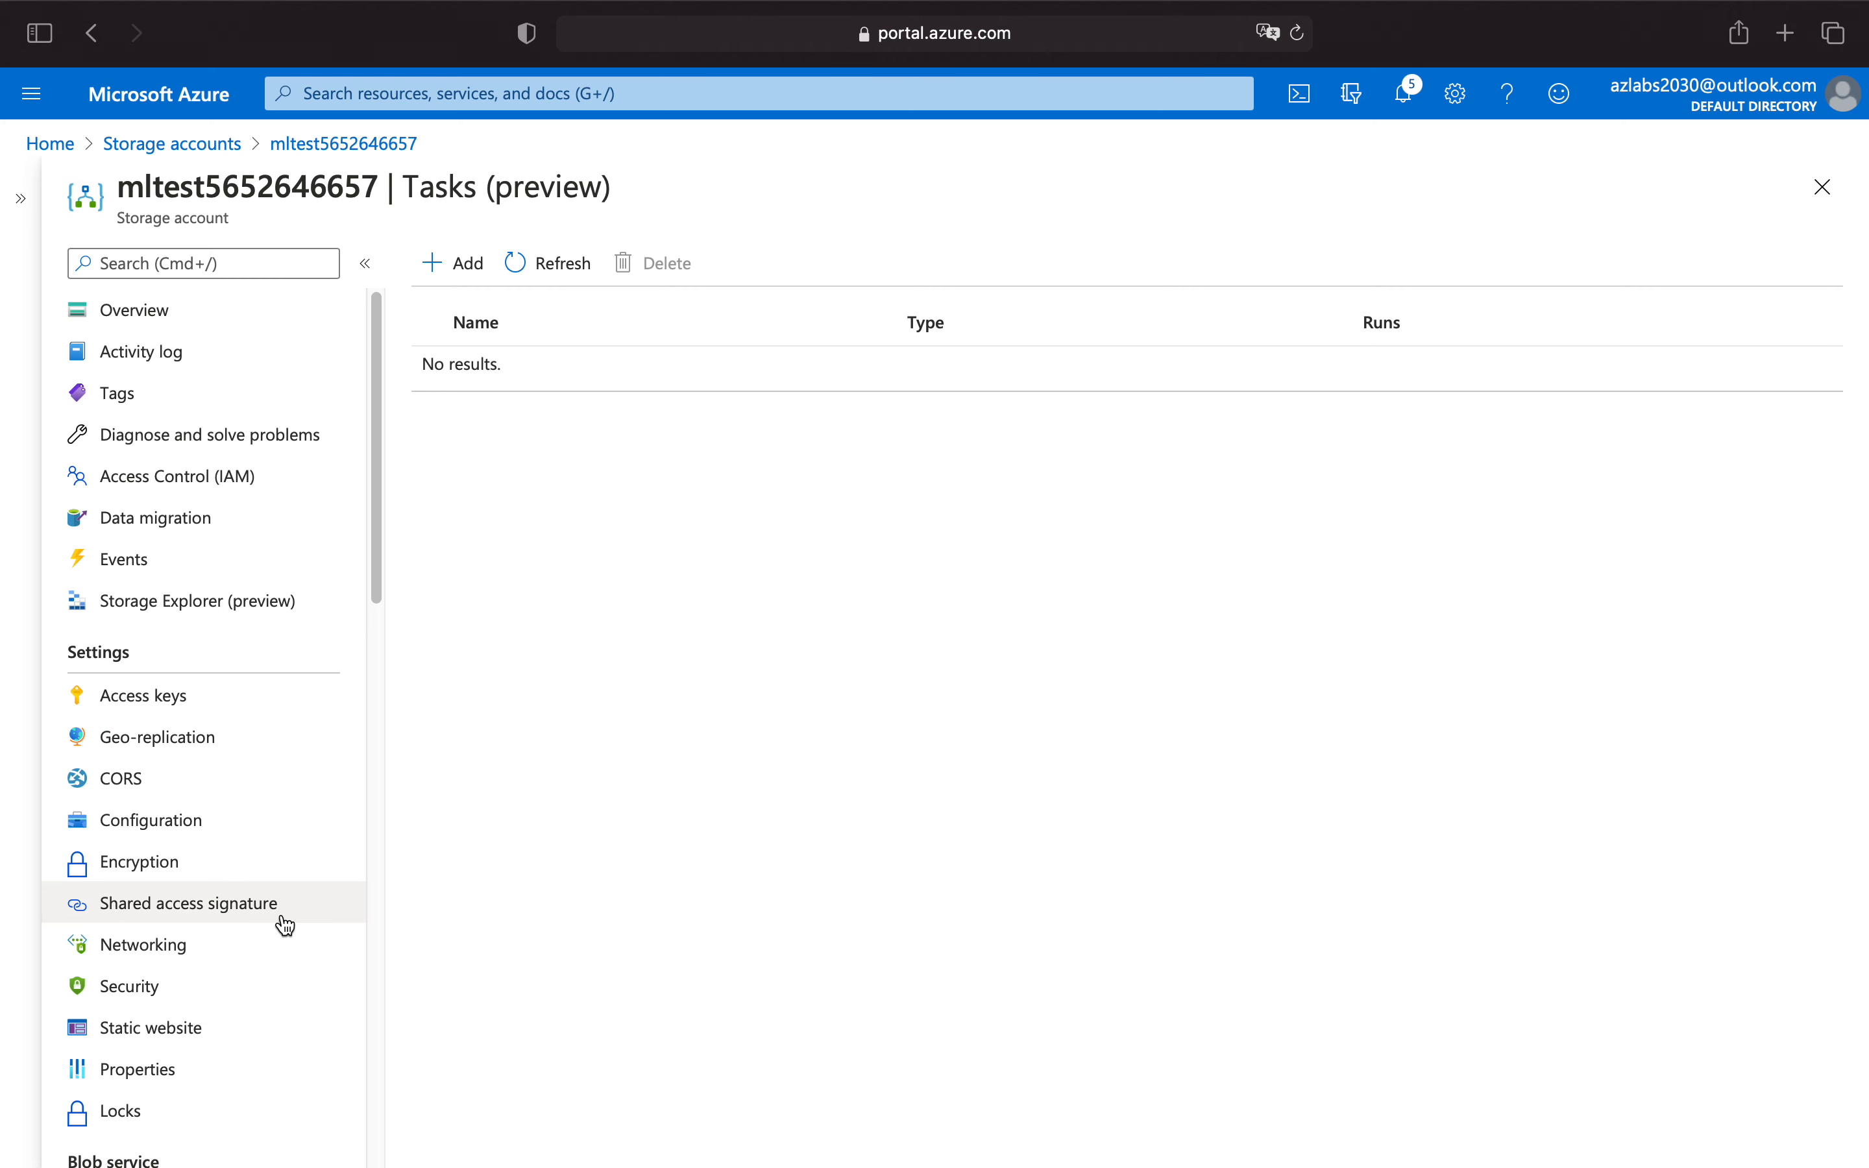
# Examine the storage account's Tasks (preview) page and where it sits in the Automation section of the resource menu.
pyautogui.scroll(-1, 280, 922)
pyautogui.scroll(1, 272, 839)
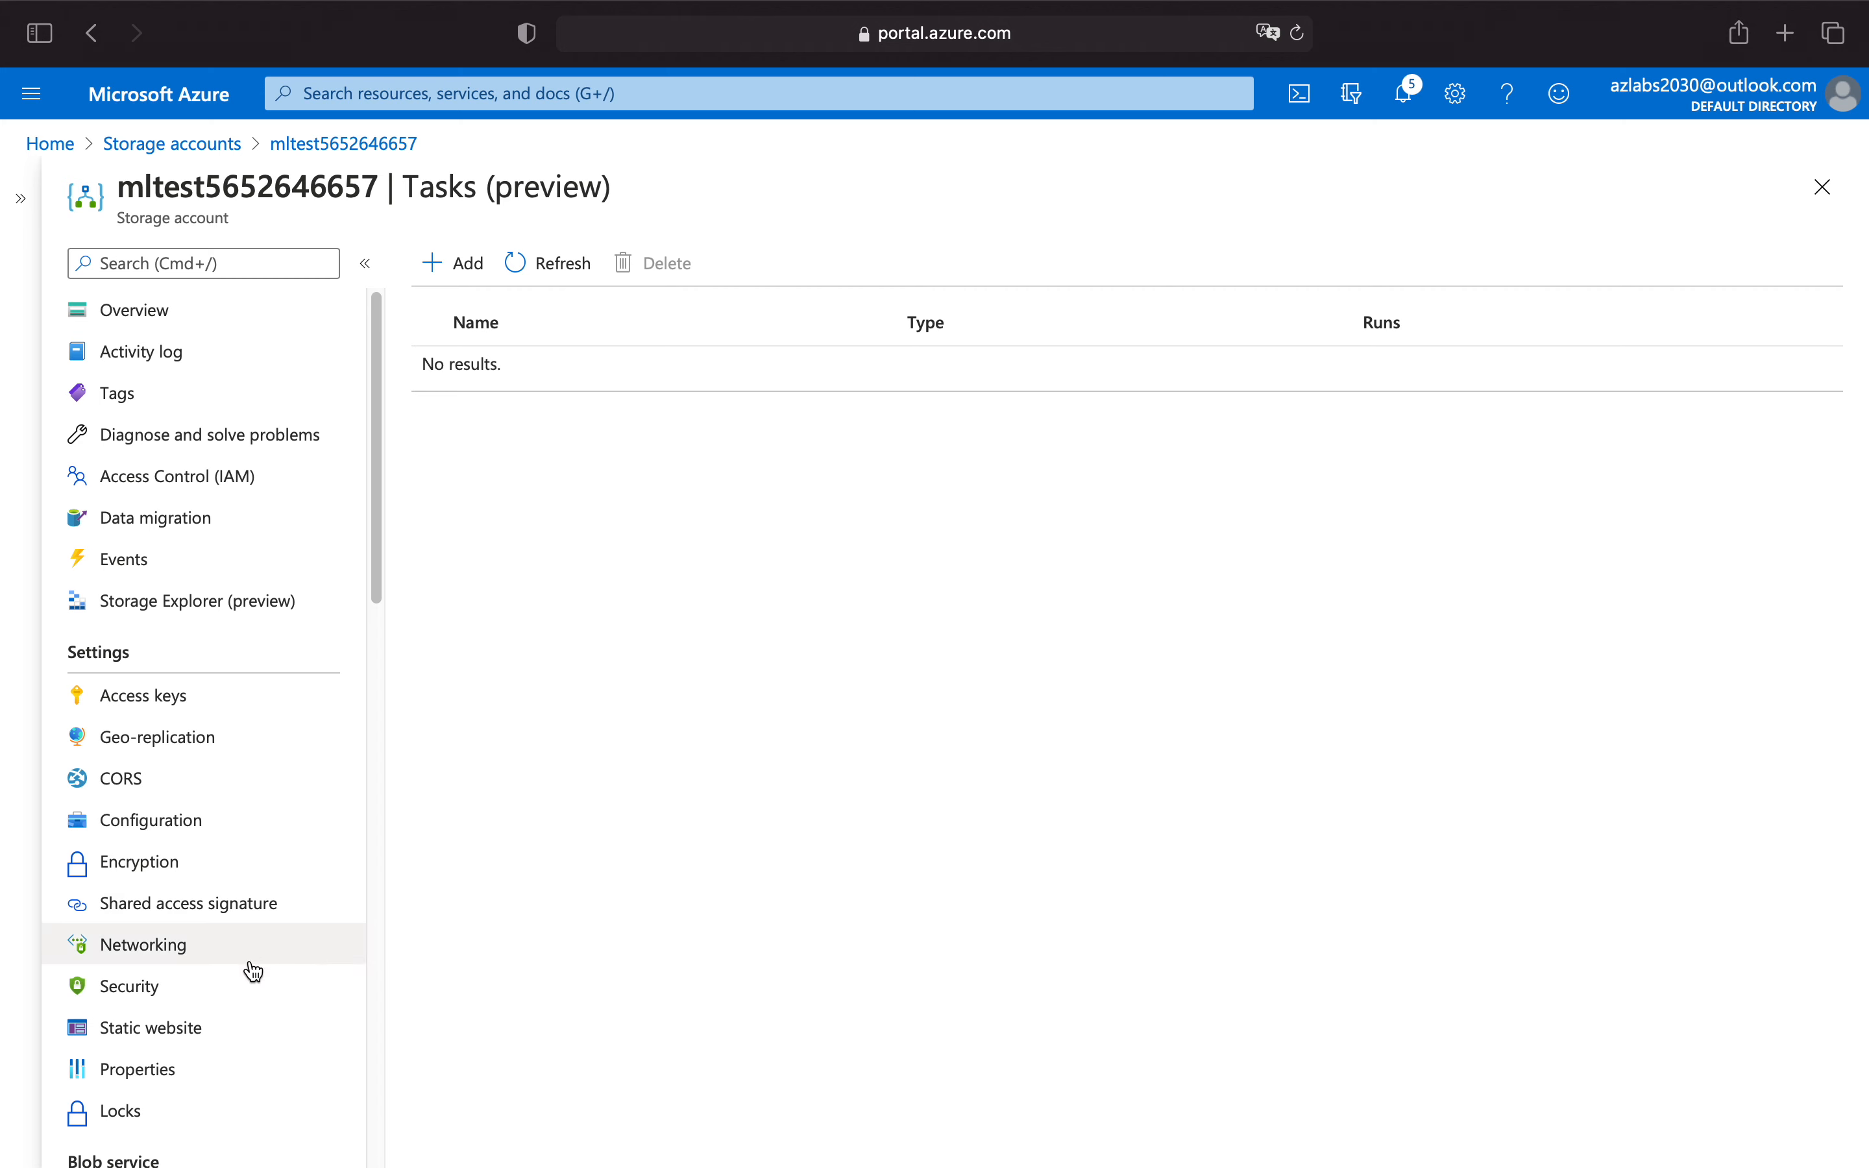
pyautogui.scroll(-15, 255, 977)
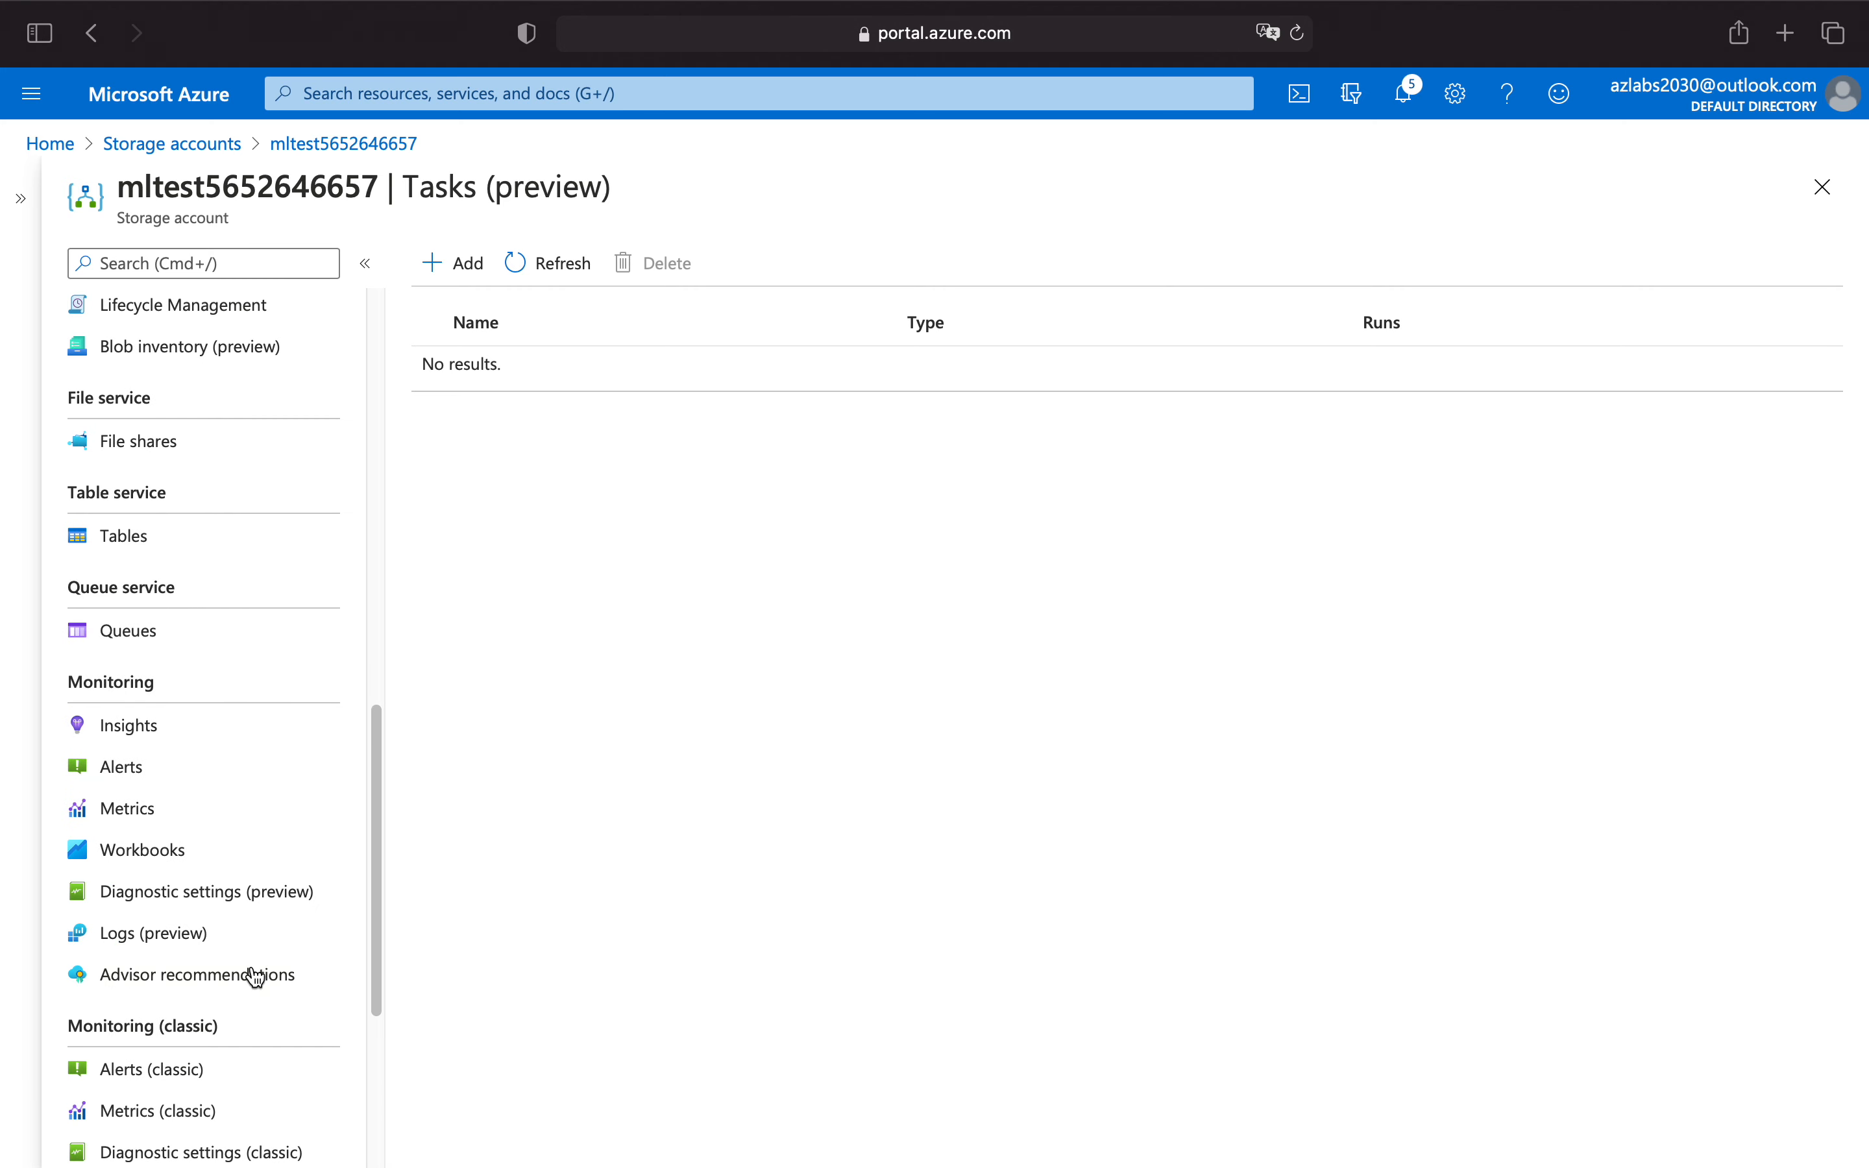
pyautogui.scroll(-3, 234, 960)
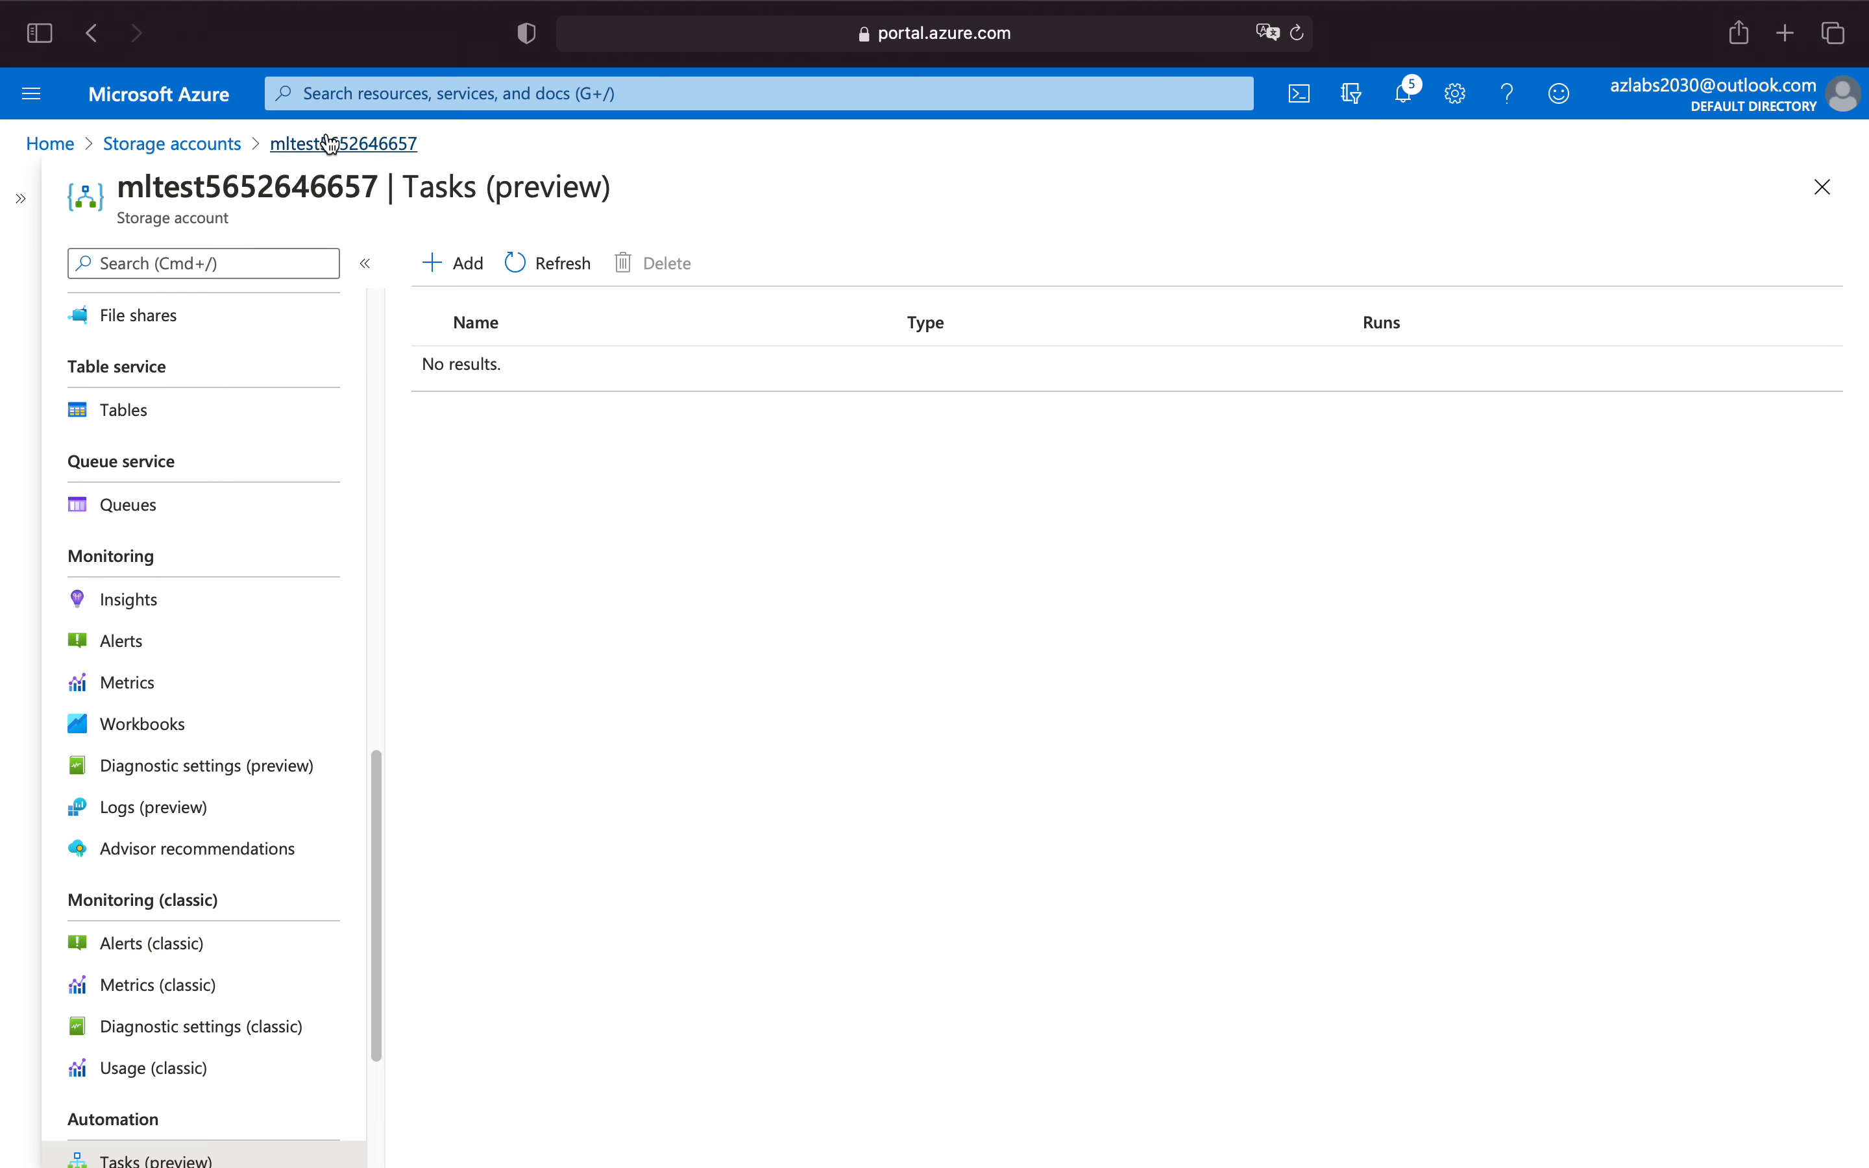
pyautogui.moveTo(417, 186); pyautogui.dragTo(655, 179)
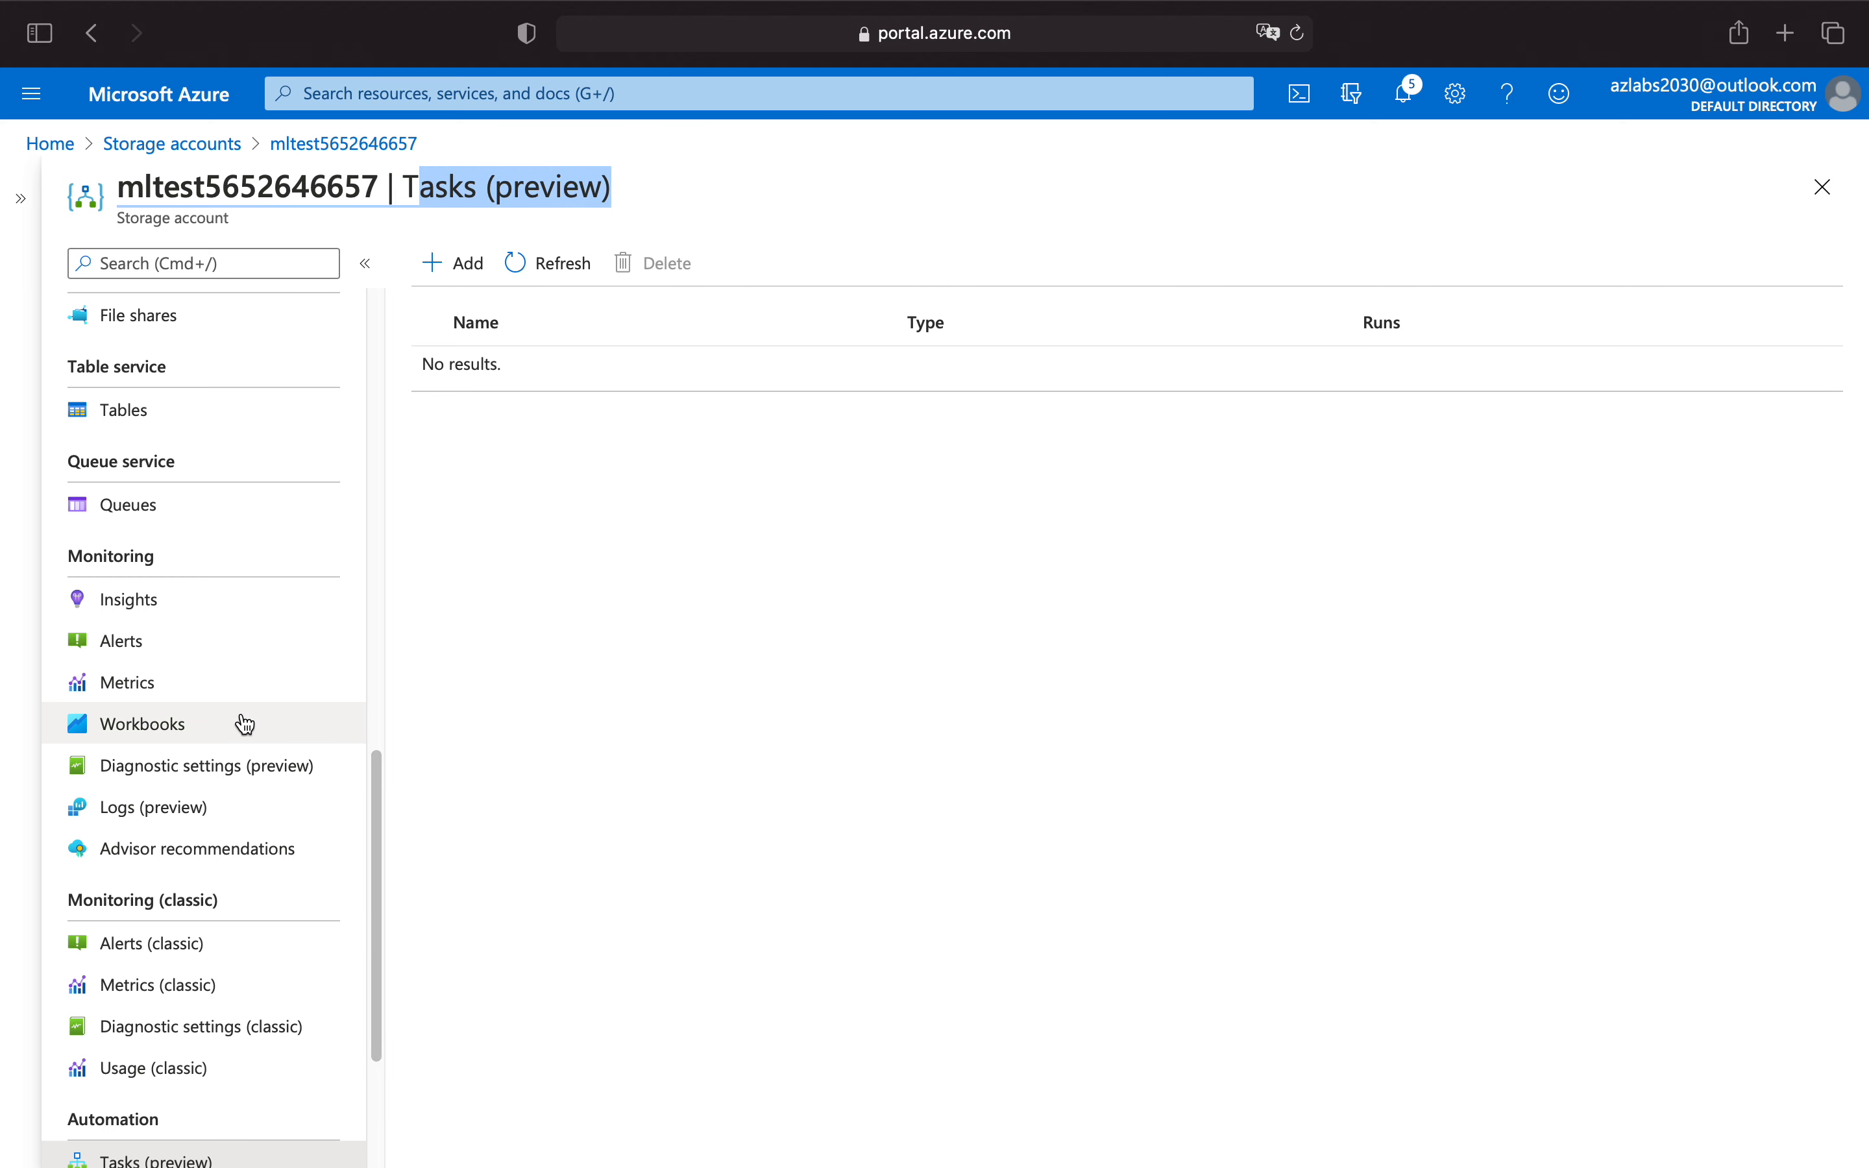
pyautogui.scroll(-3, 242, 721)
pyautogui.scroll(-1, 245, 723)
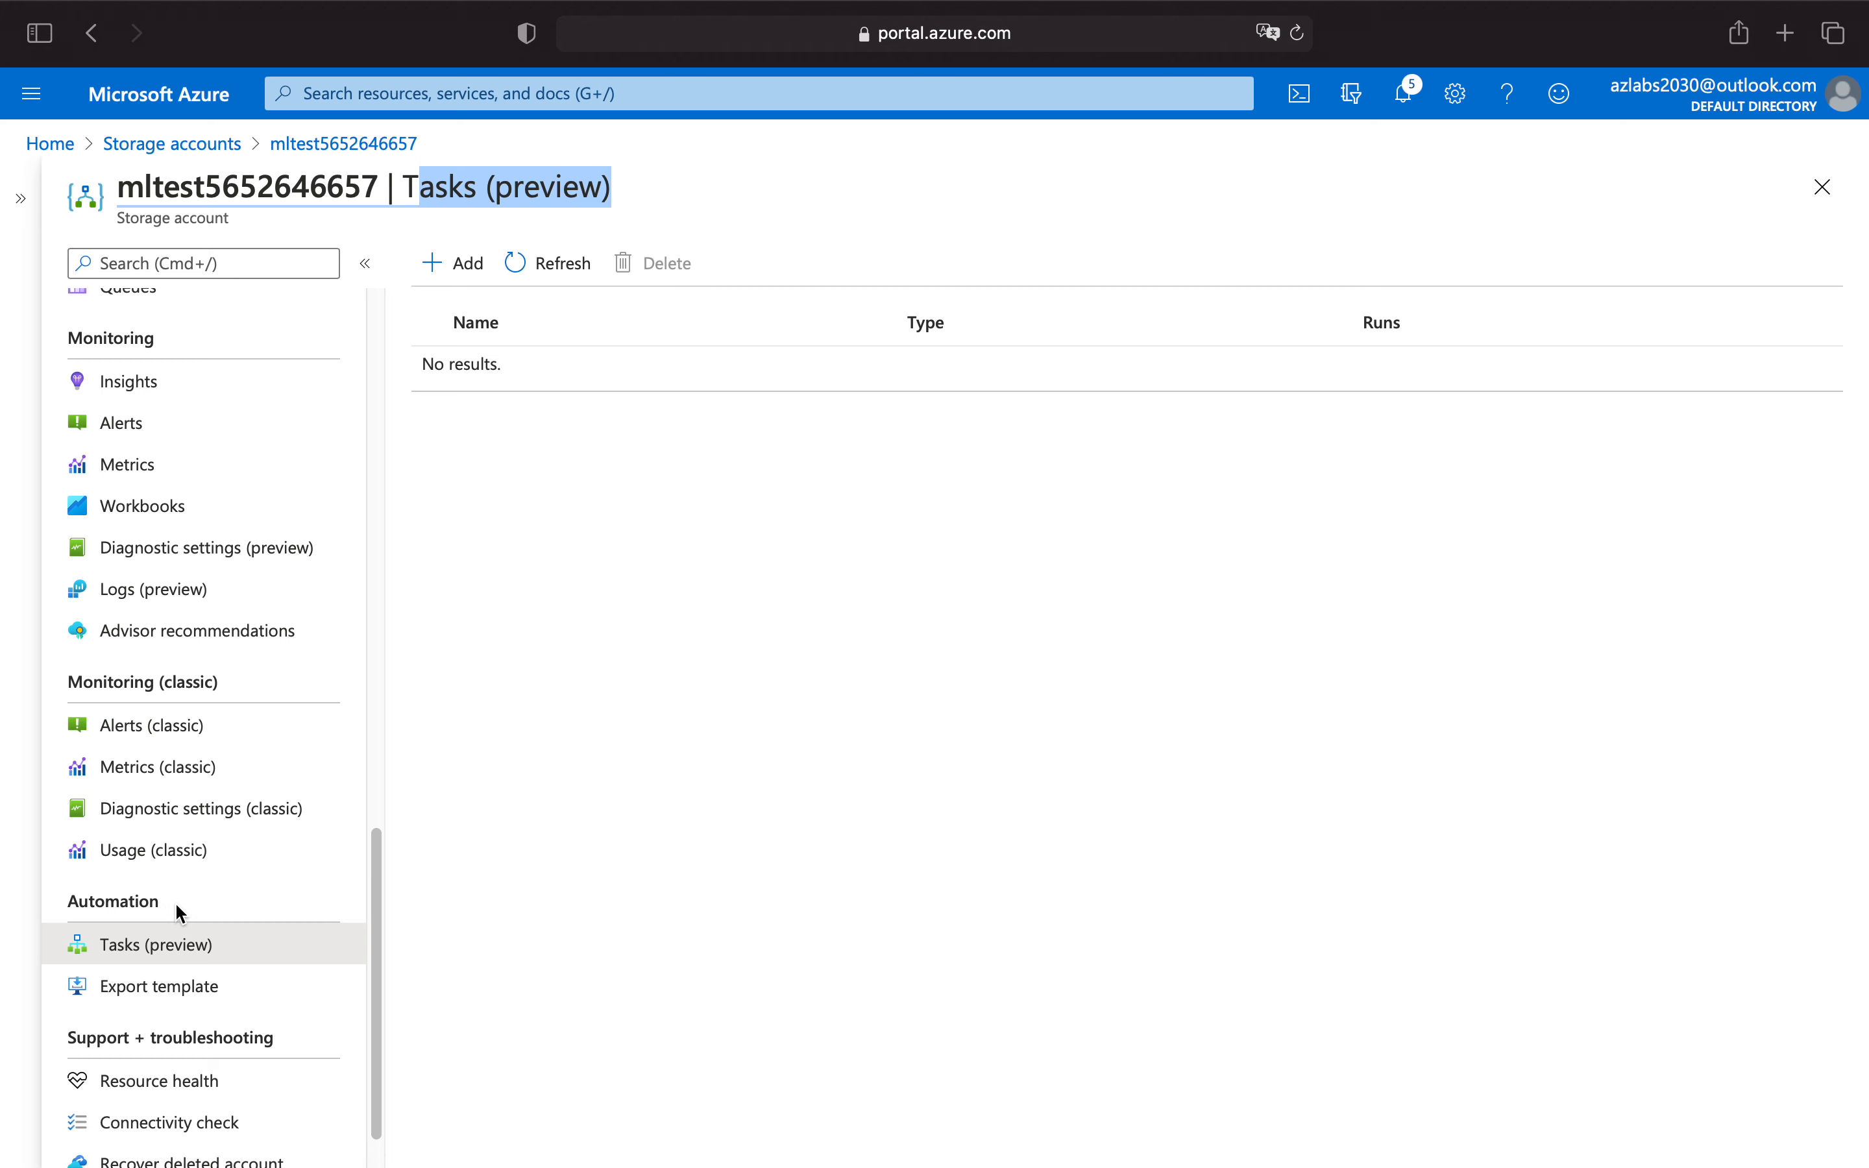
pyautogui.moveTo(180, 914); pyautogui.dragTo(50, 897)
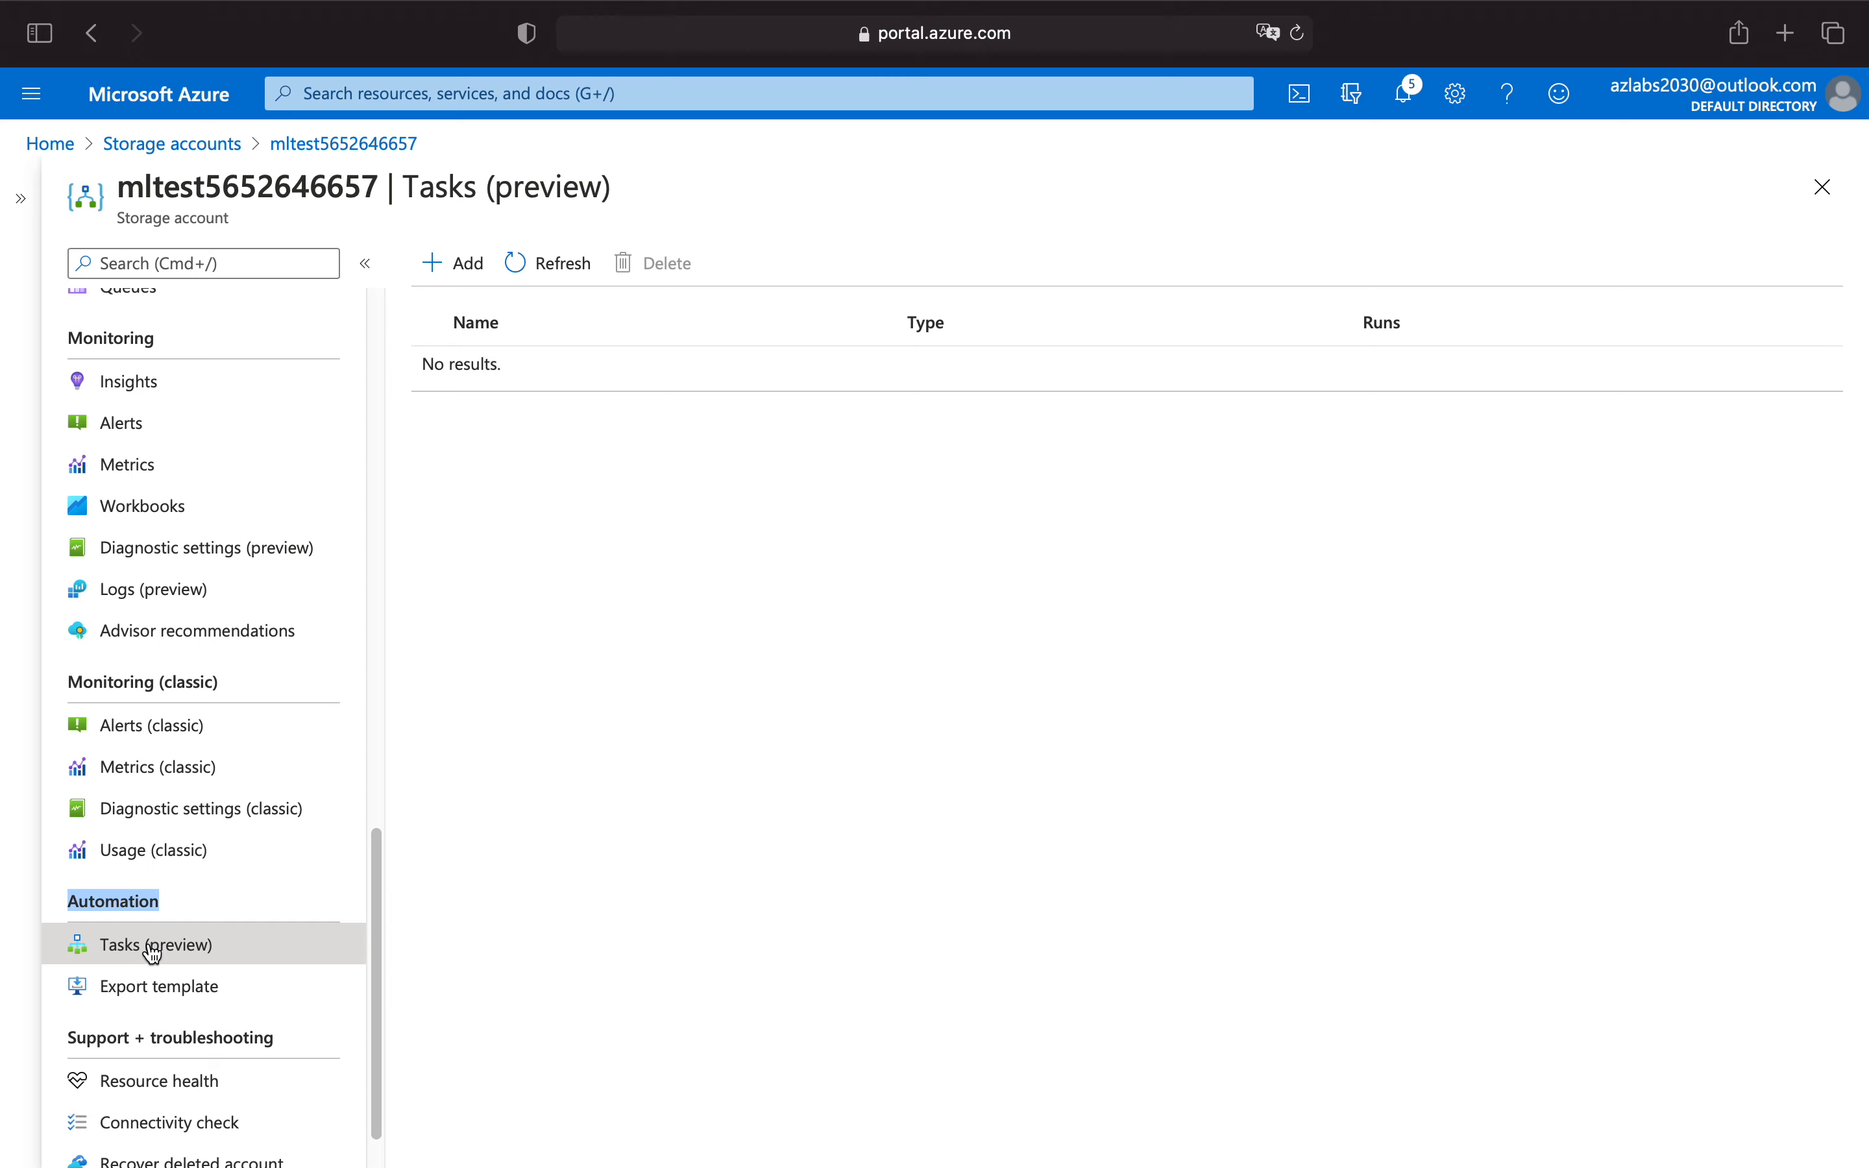
pyautogui.scroll(15, 152, 954)
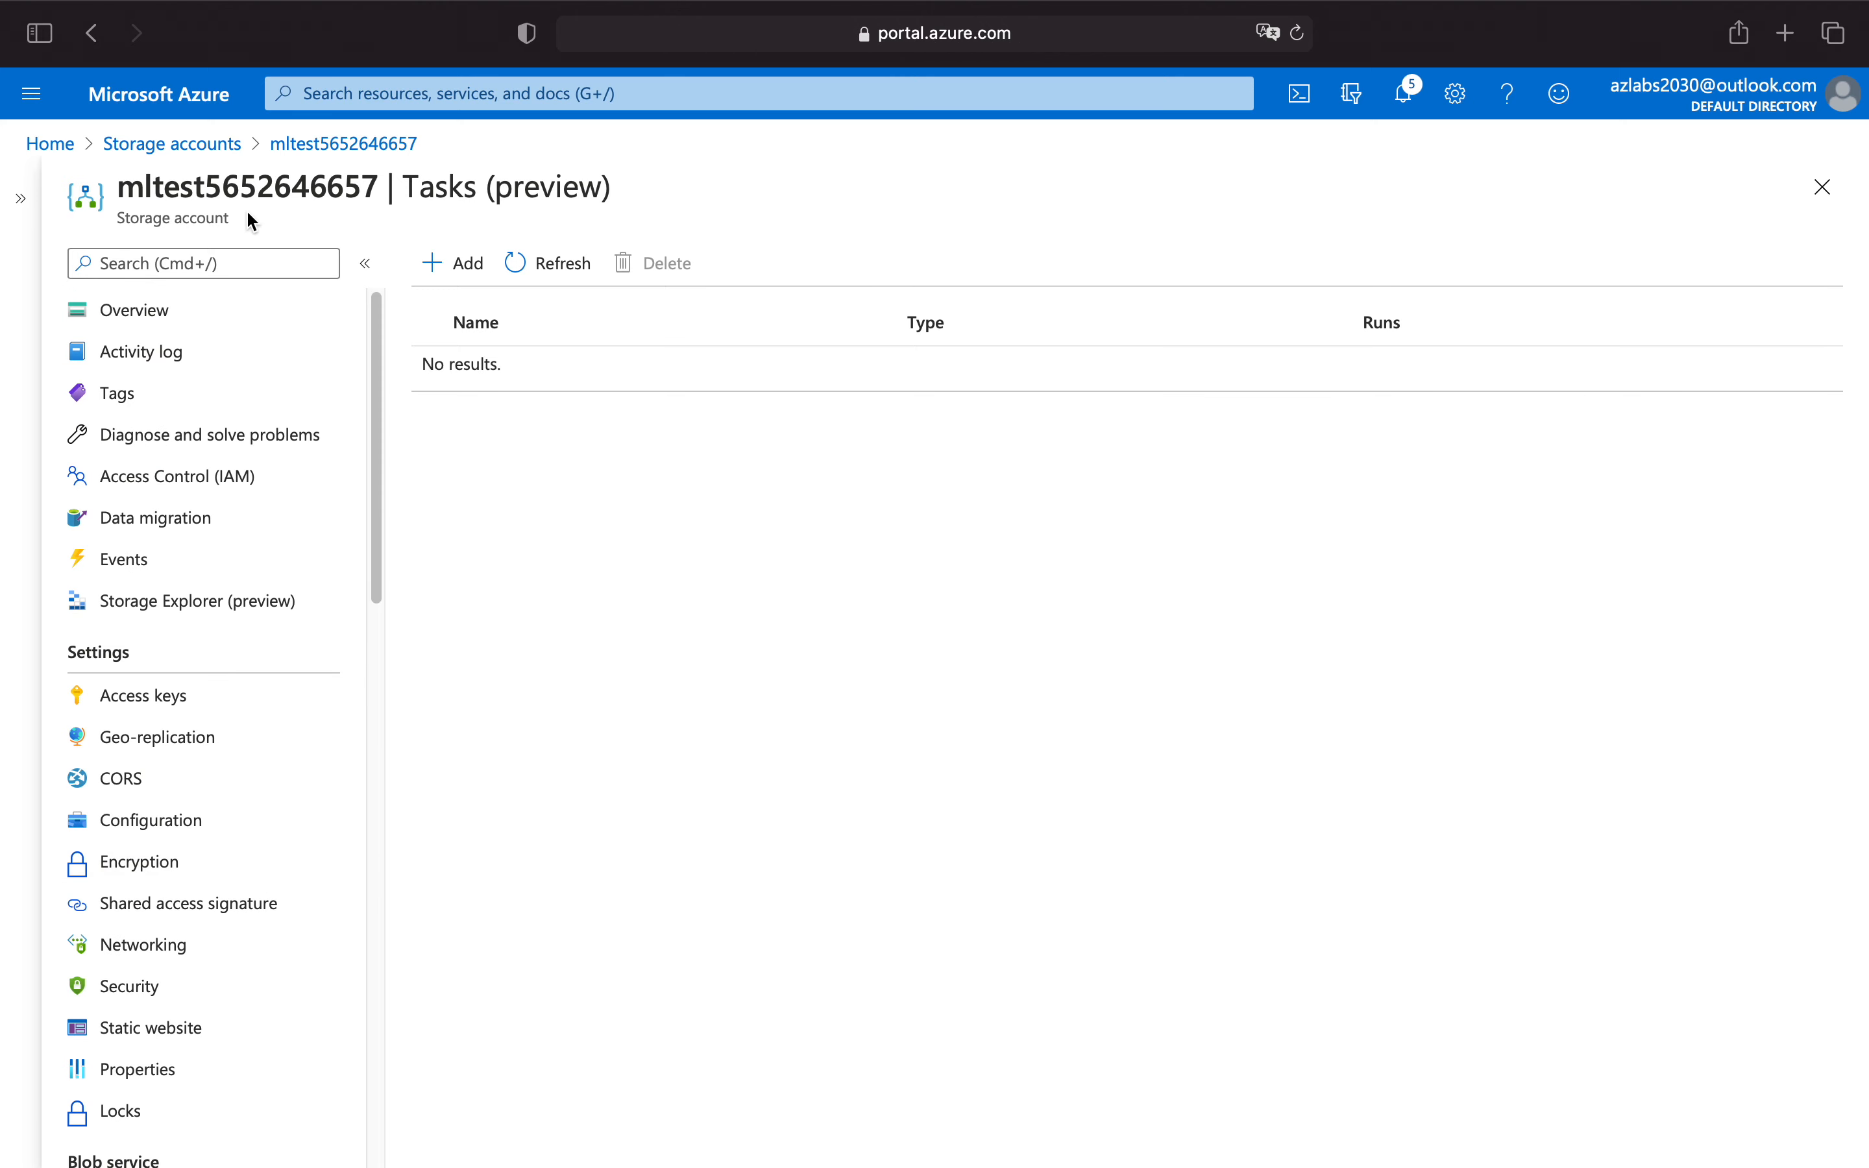
# Search the portal for "storage", go to Storage accounts and open the account mltest2storage3105212d23.
pyautogui.click(178, 145)
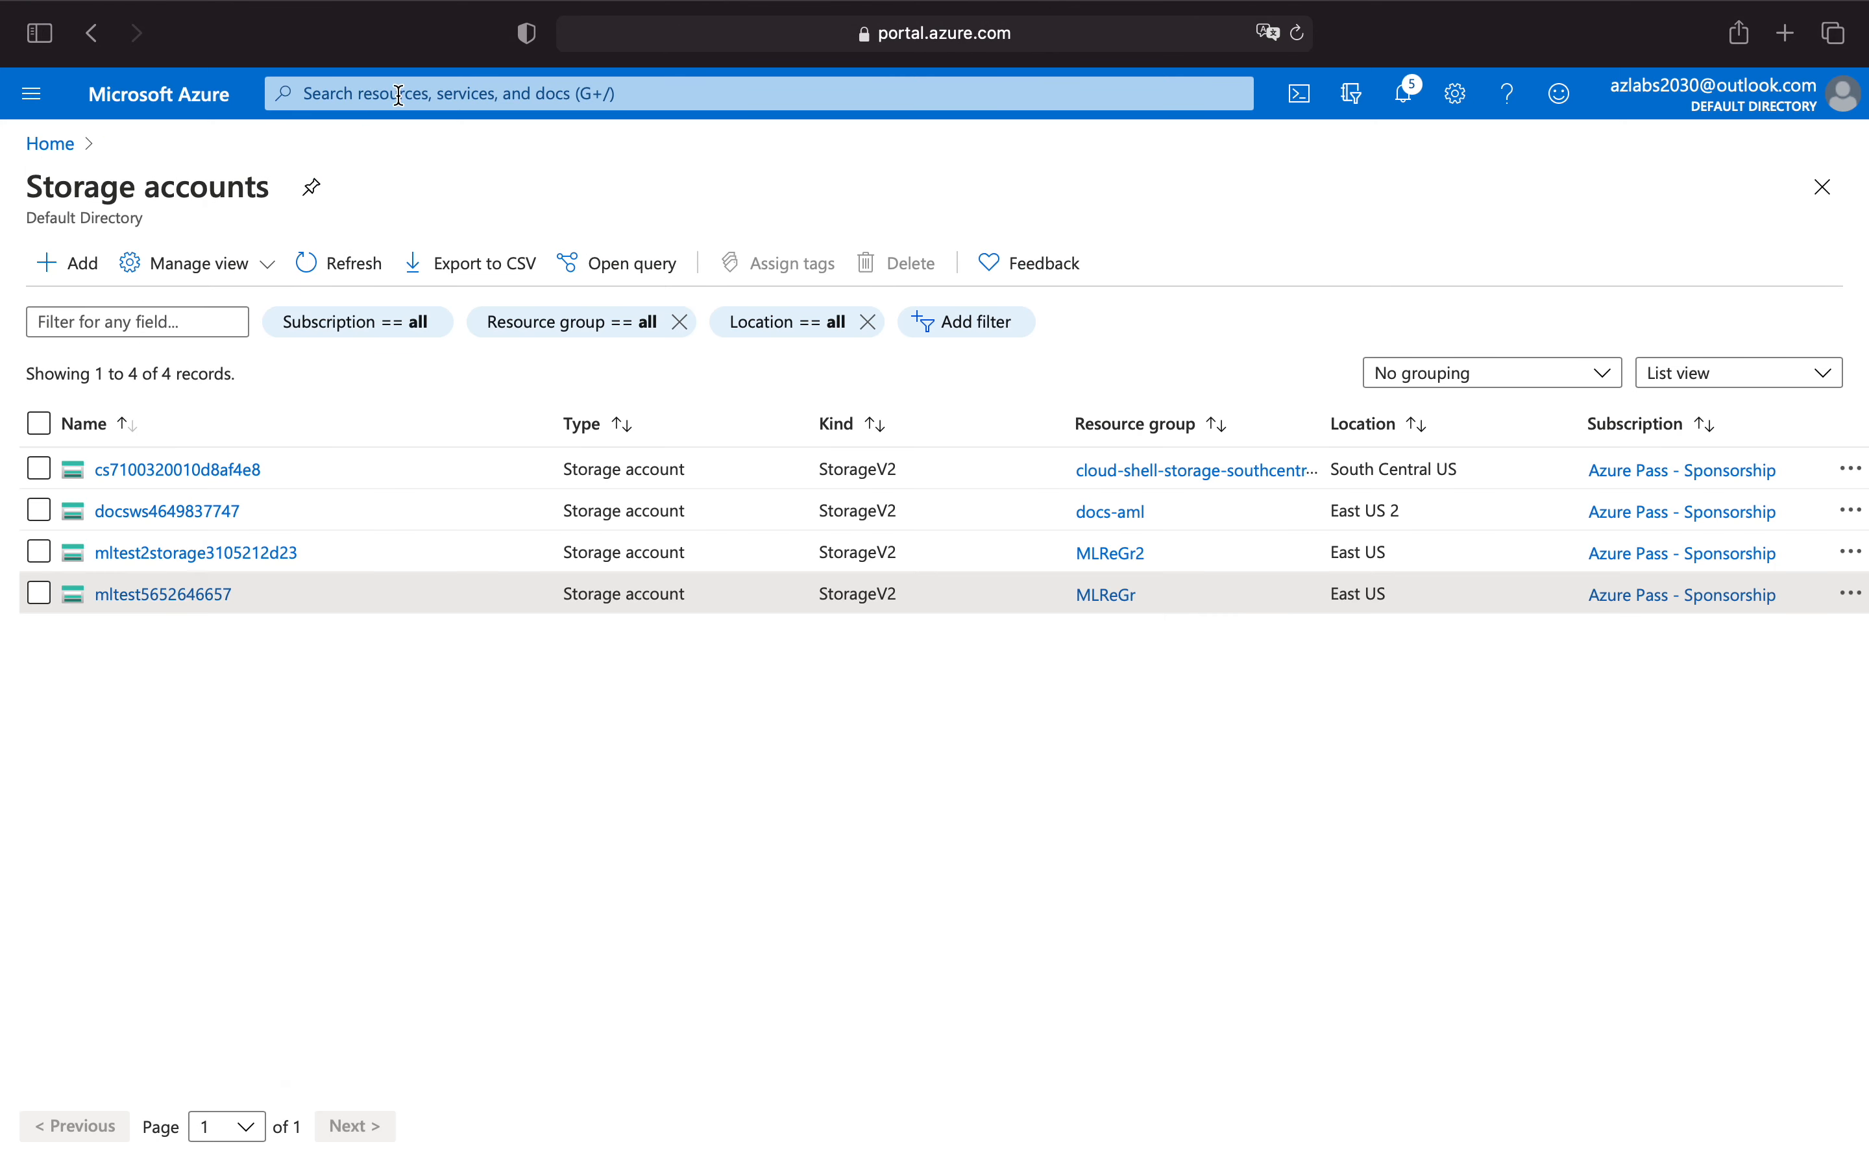
pyautogui.click(378, 102)
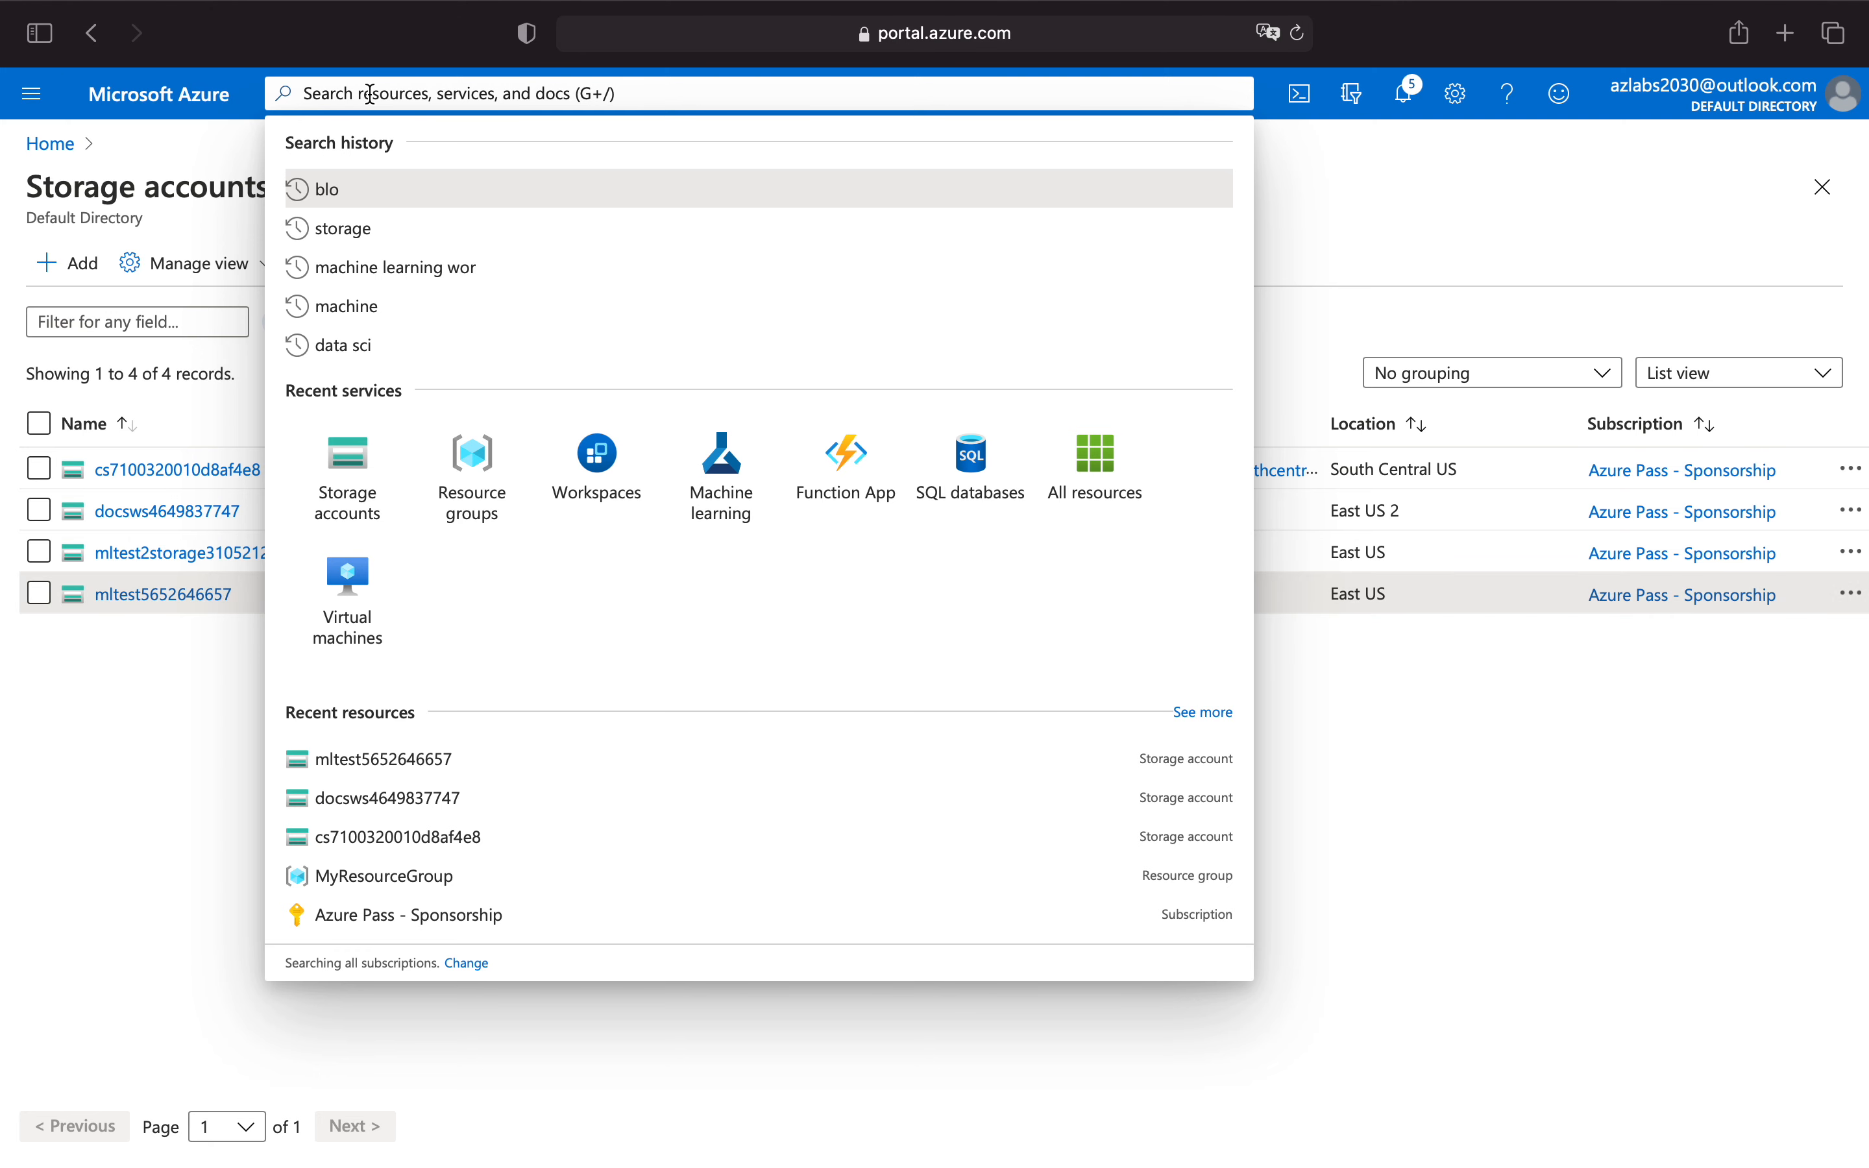
pyautogui.write('storage')
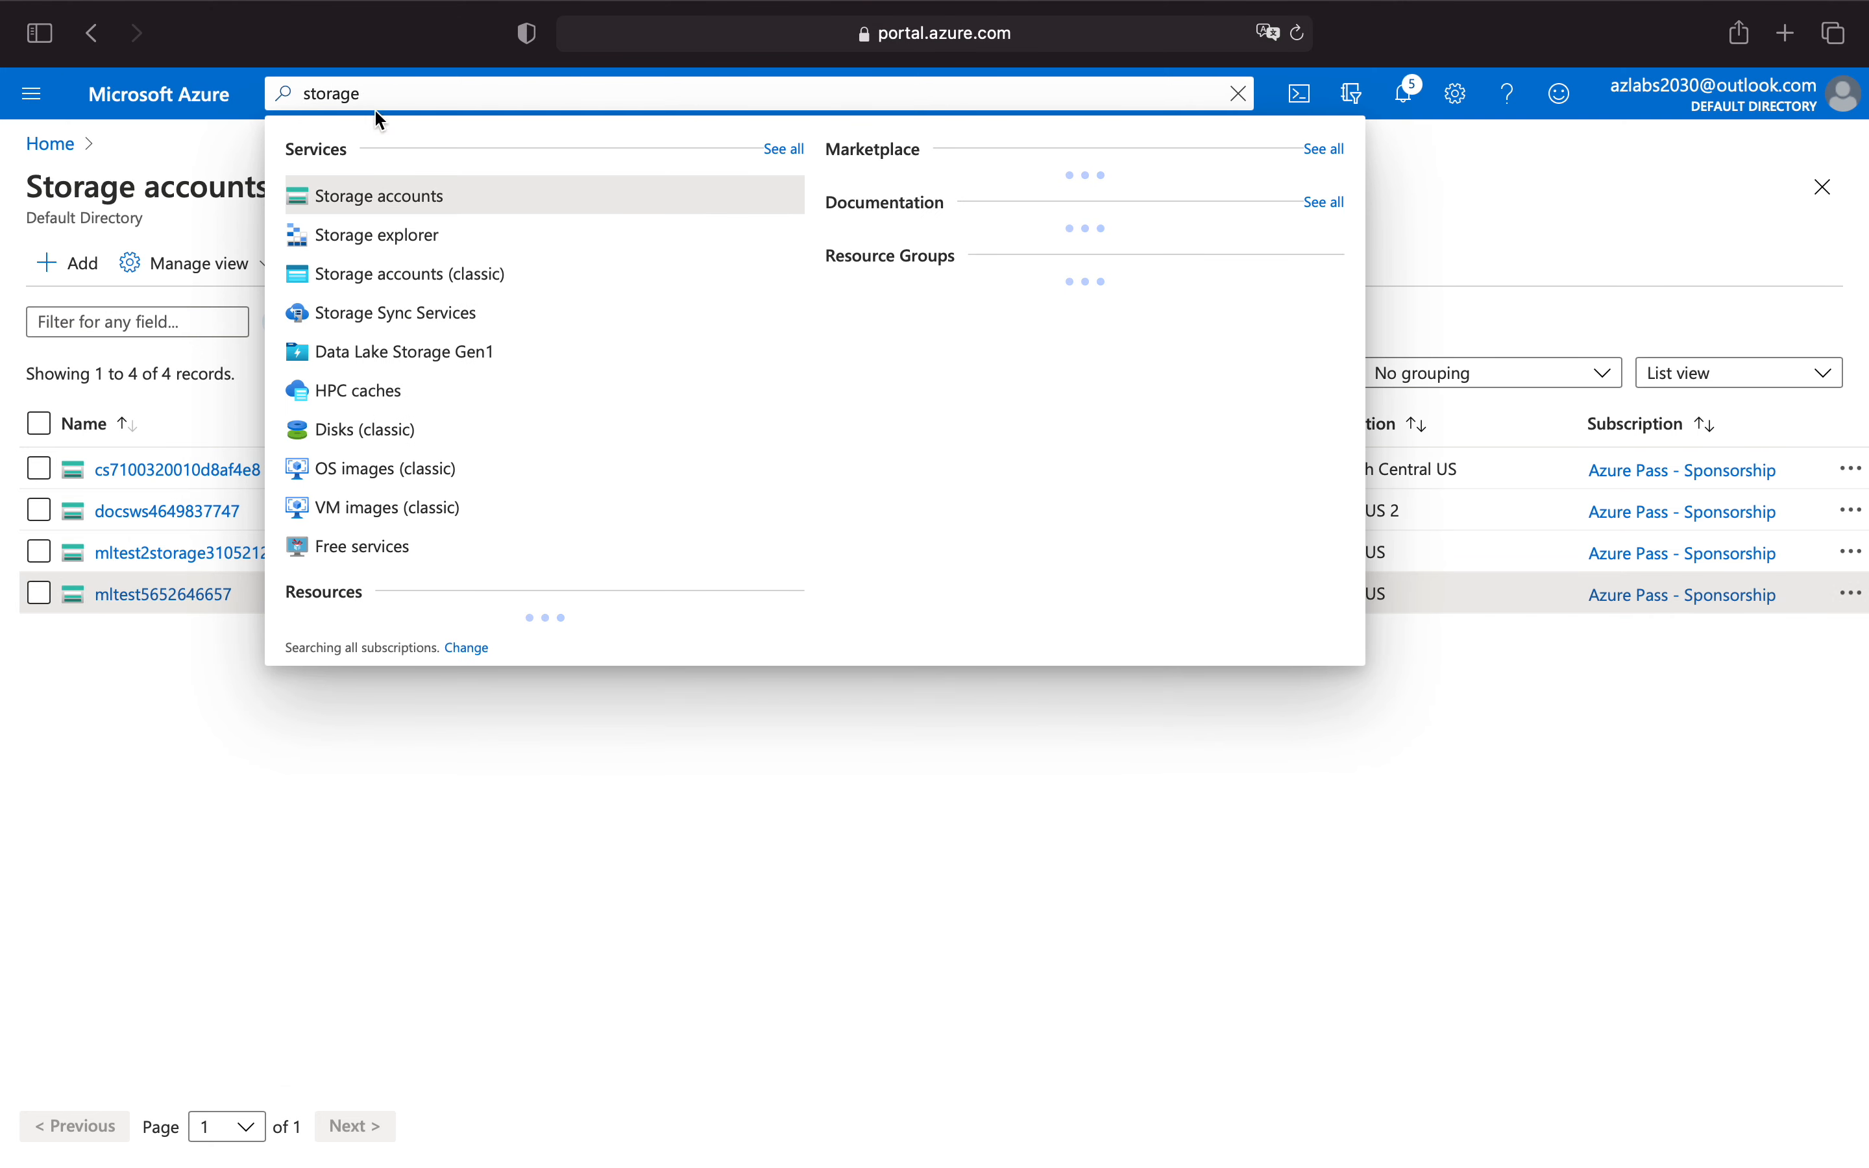
pyautogui.click(432, 203)
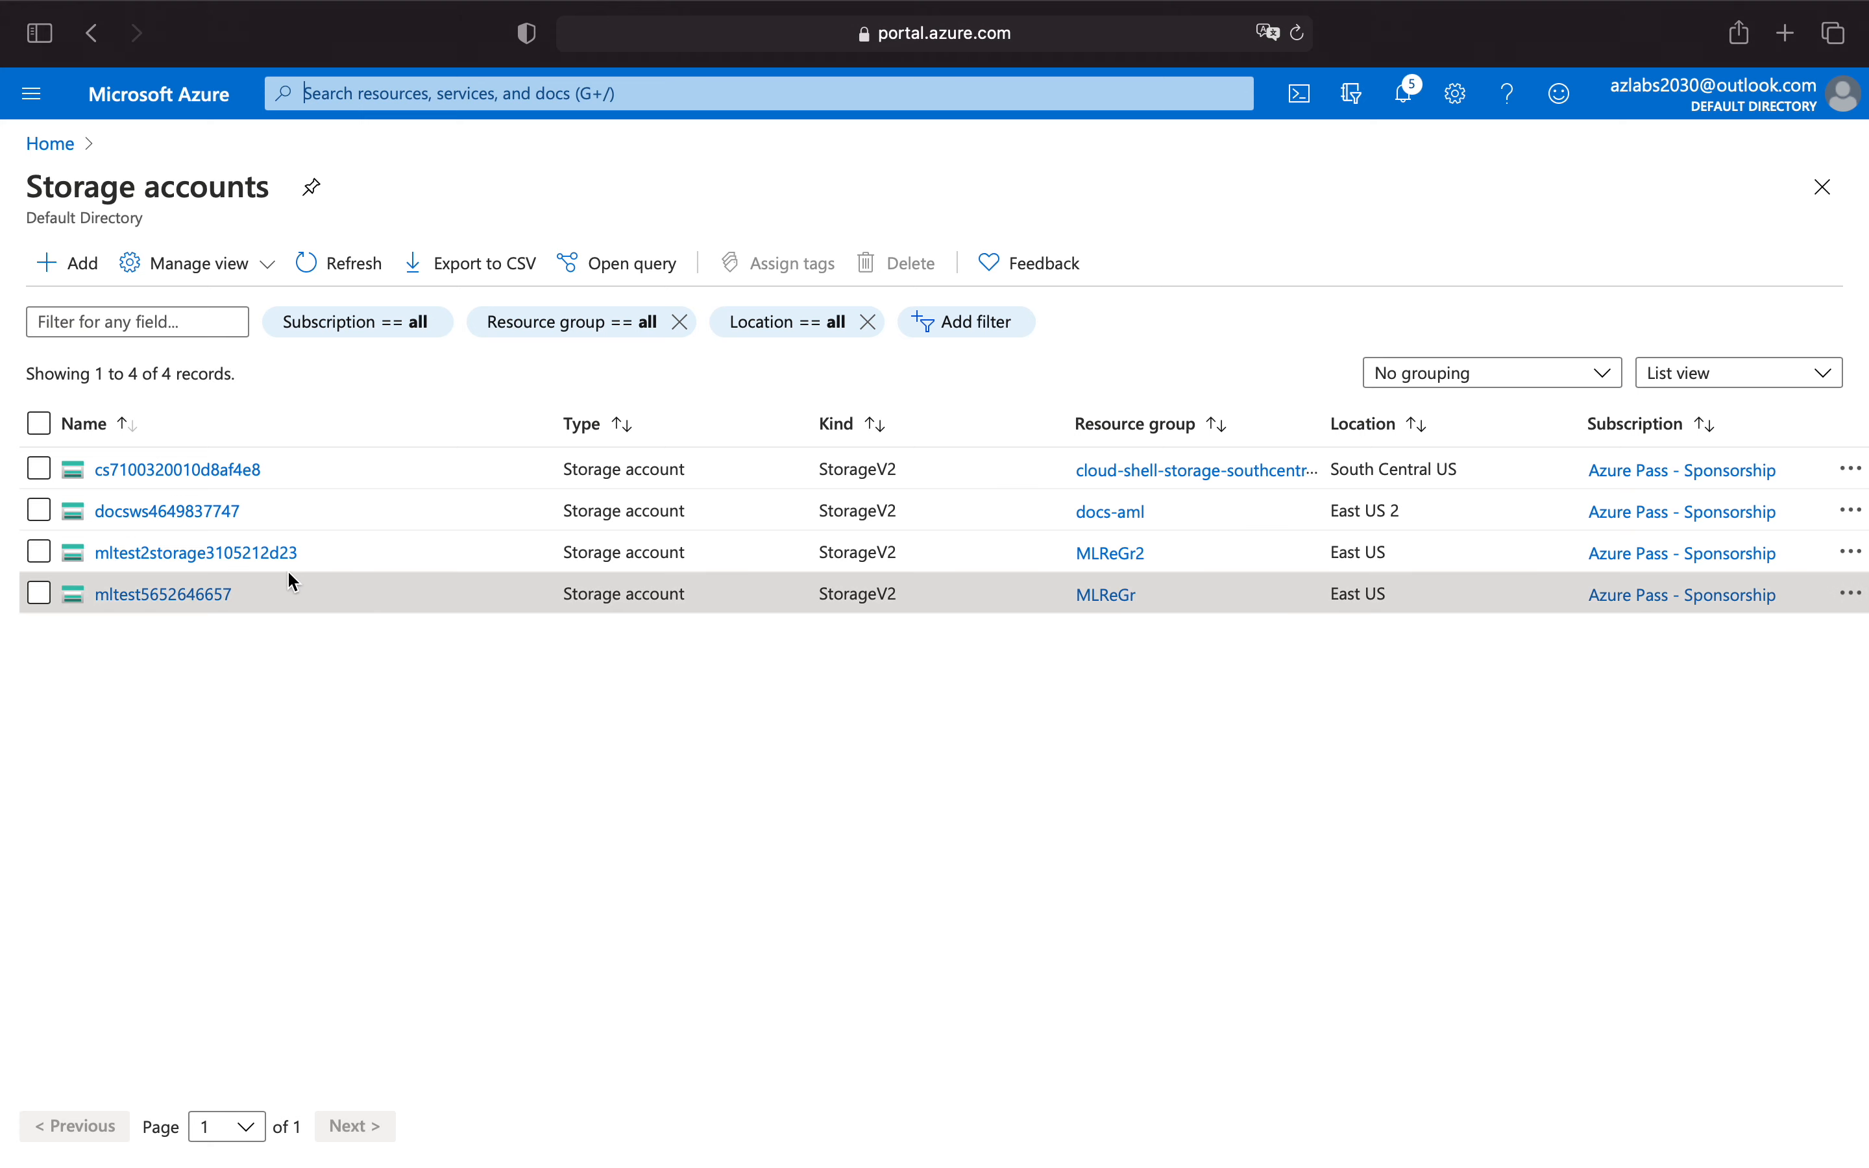
pyautogui.click(227, 553)
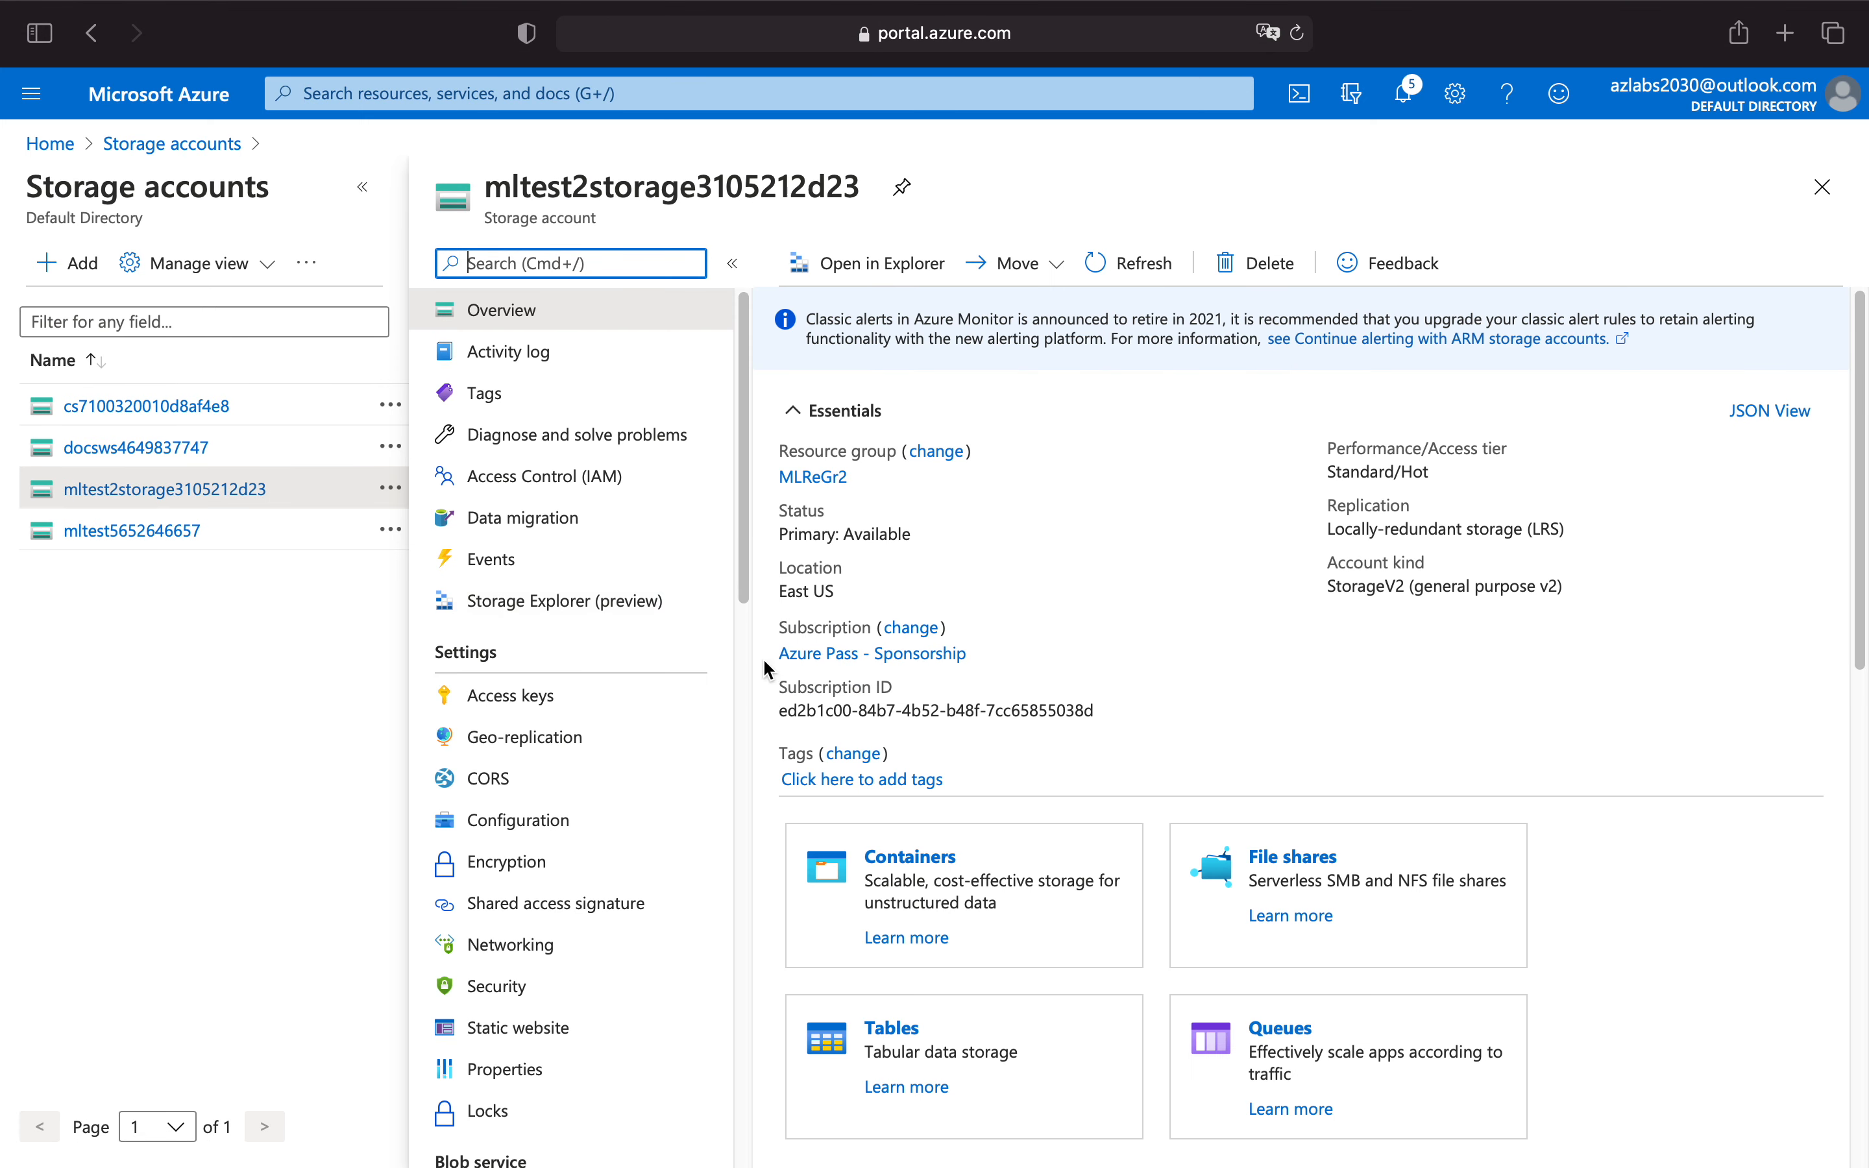
# Open Lifecycle Management for the mltest2storage3105212d23 storage account.
pyautogui.scroll(-2, 587, 607)
pyautogui.scroll(-8, 589, 608)
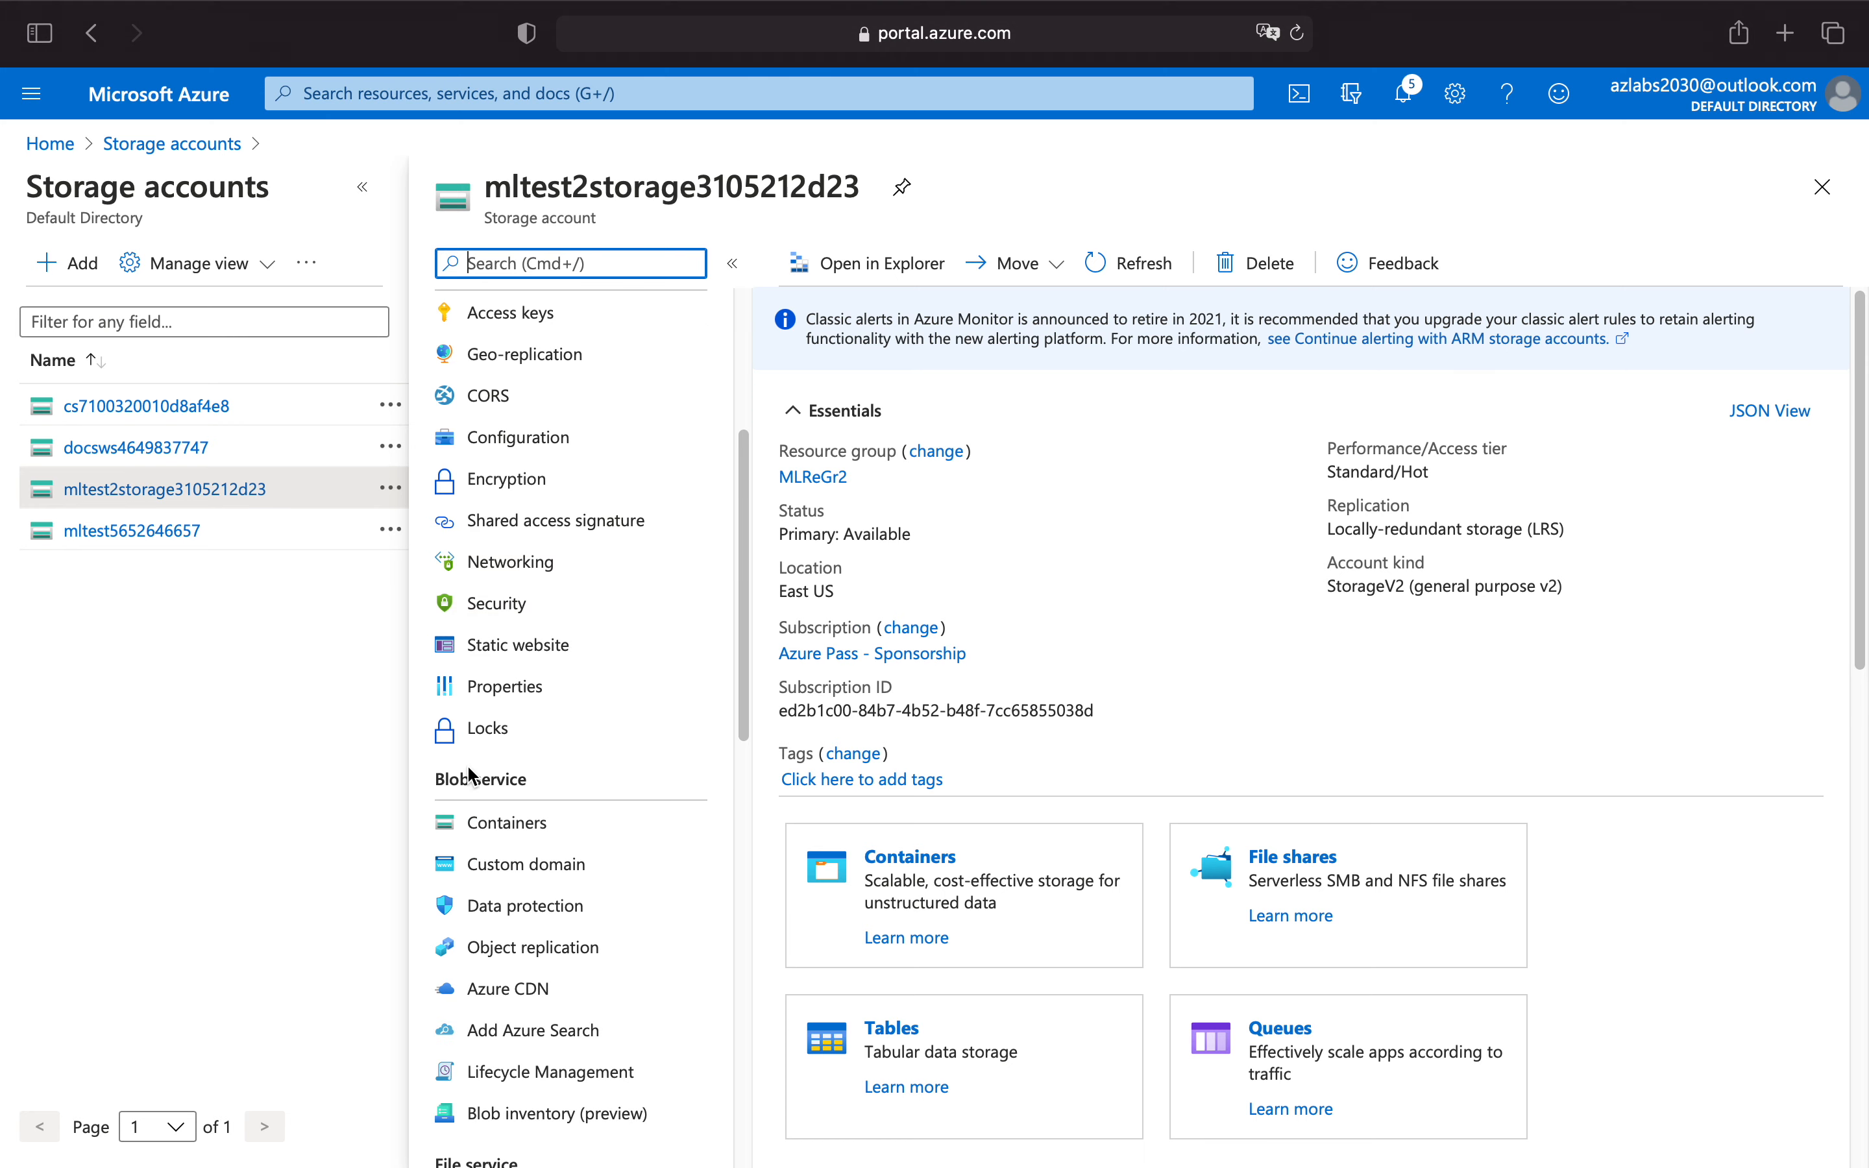
pyautogui.scroll(-1, 480, 850)
pyautogui.click(608, 1063)
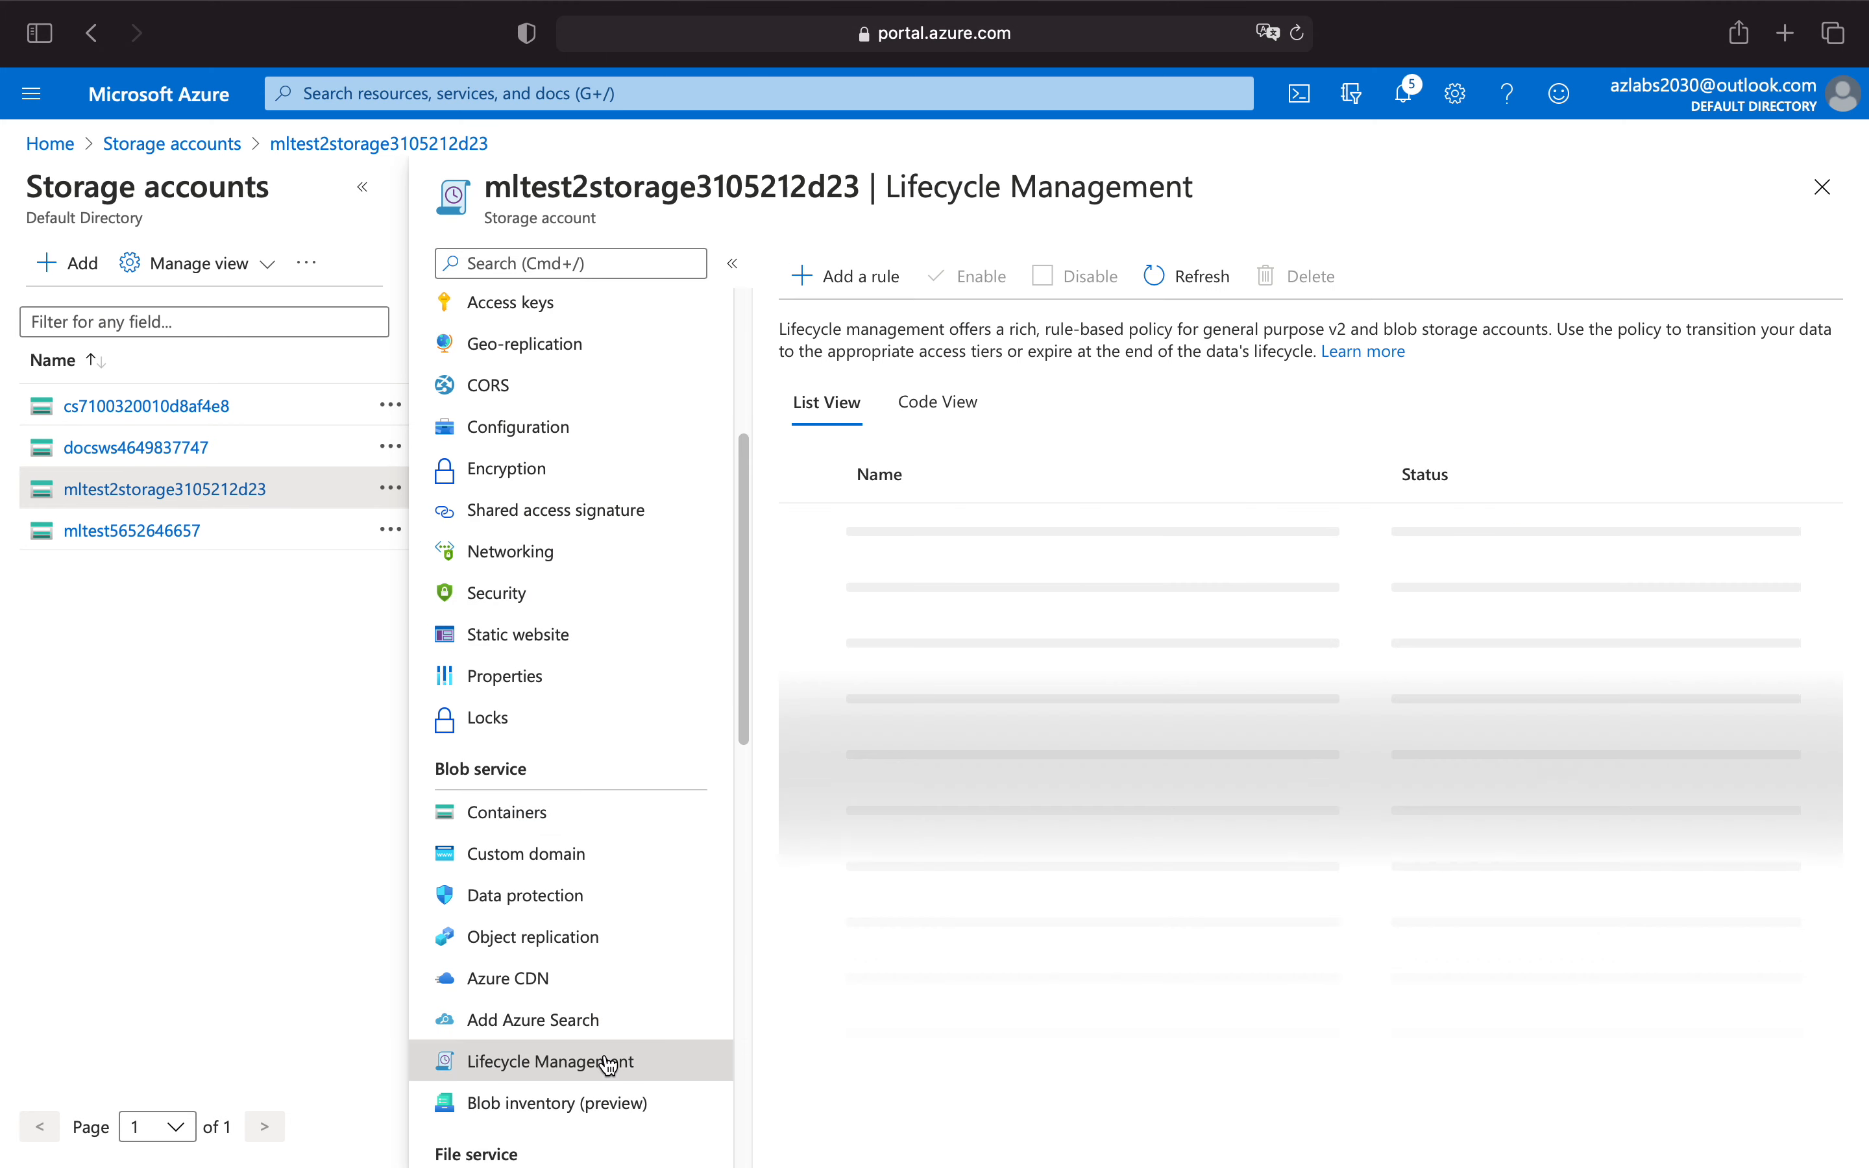
# Add a lifecycle rule named "delete" that deletes base blobs last modified more than 180 days ago.
pyautogui.click(841, 280)
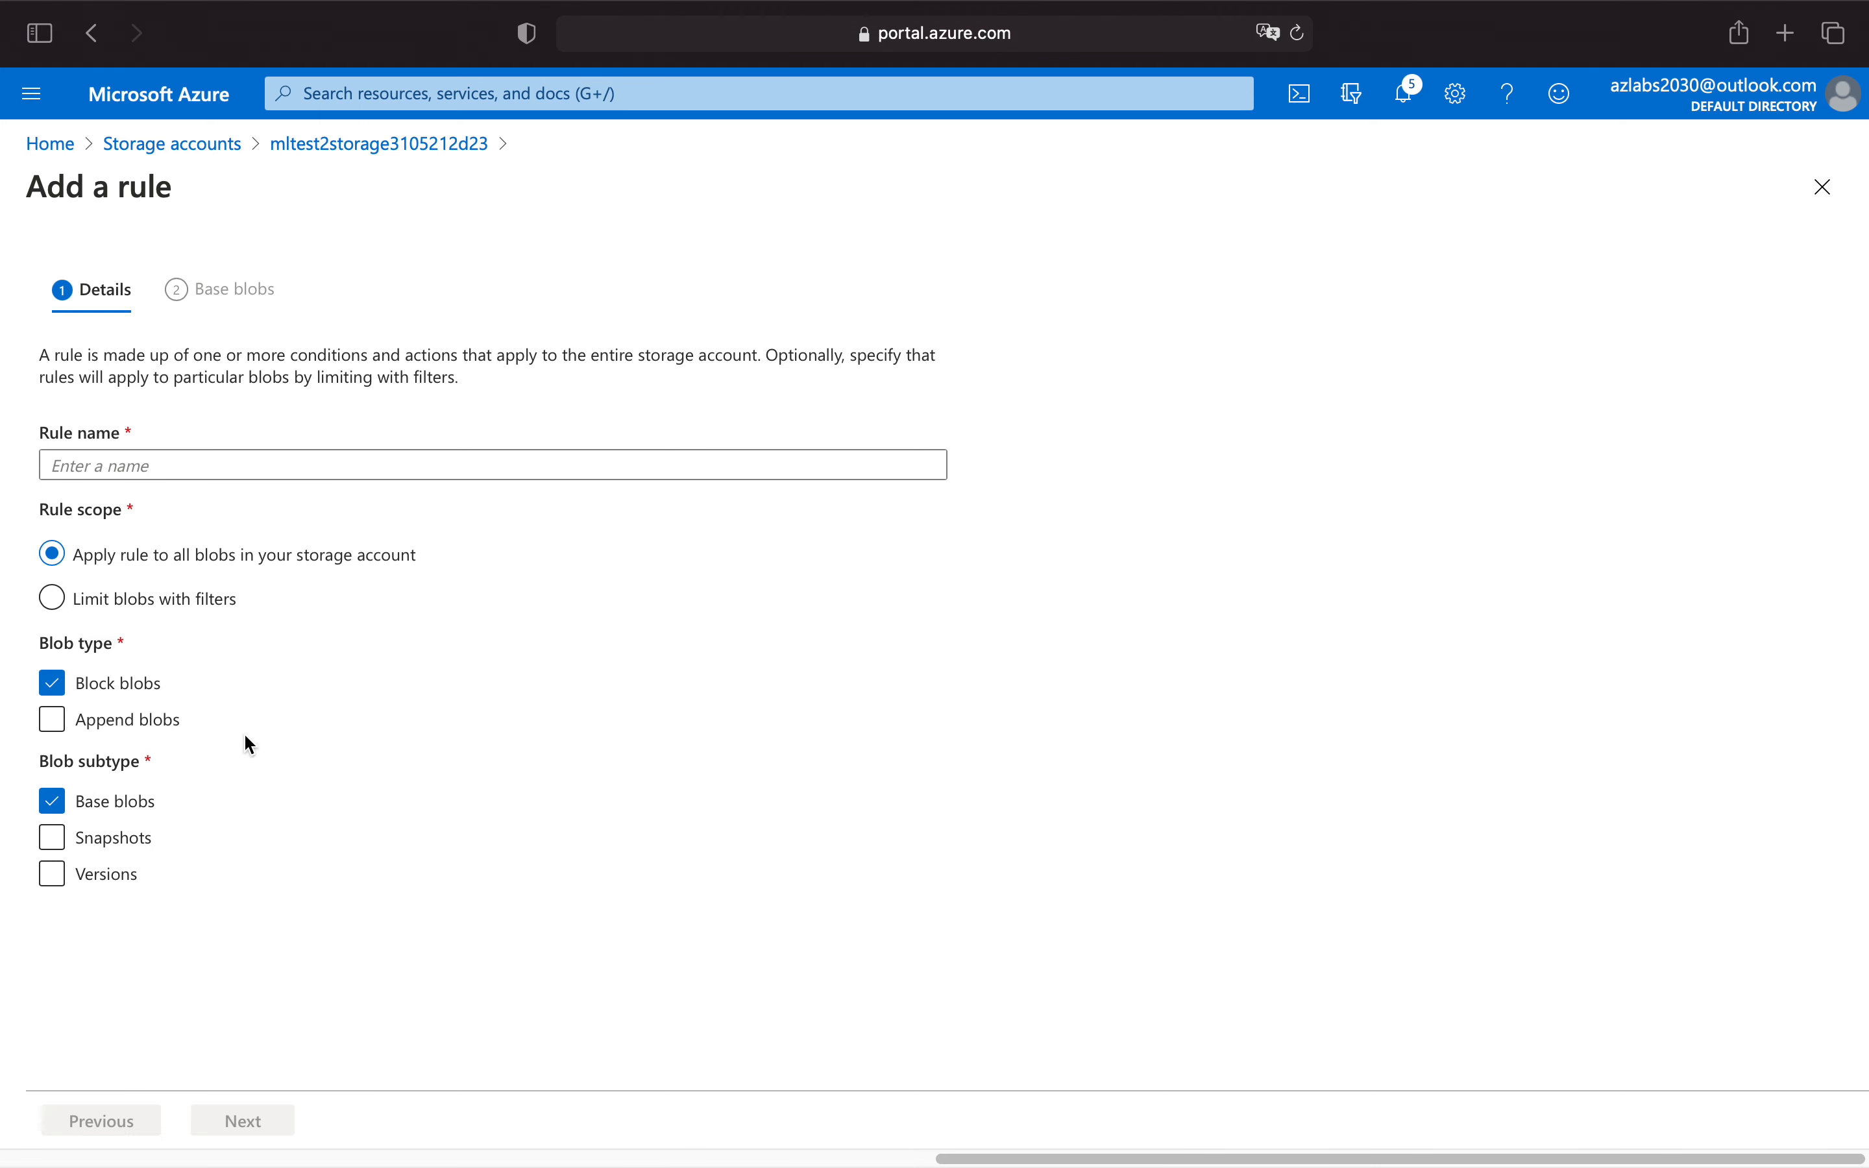
pyautogui.click(158, 474)
pyautogui.write('delete')
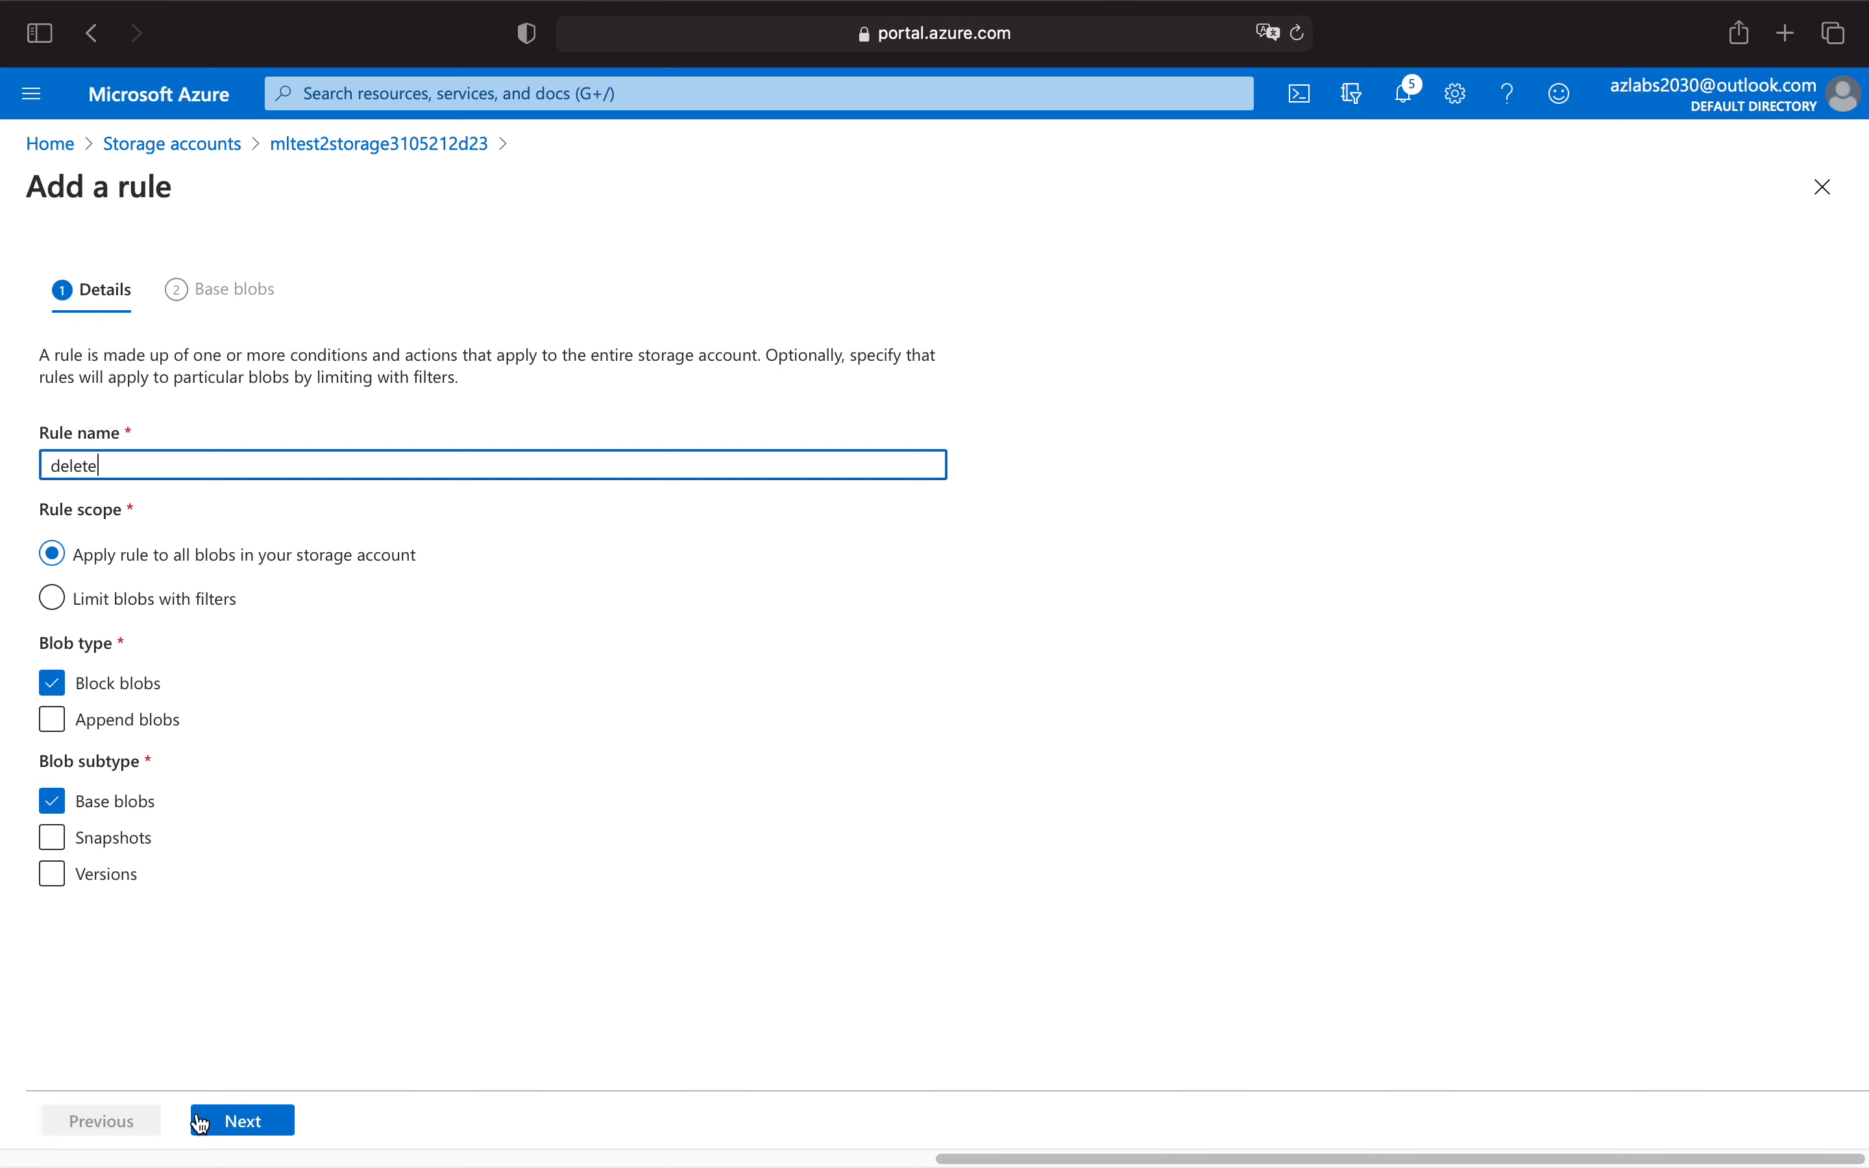
pyautogui.click(267, 1127)
pyautogui.click(218, 653)
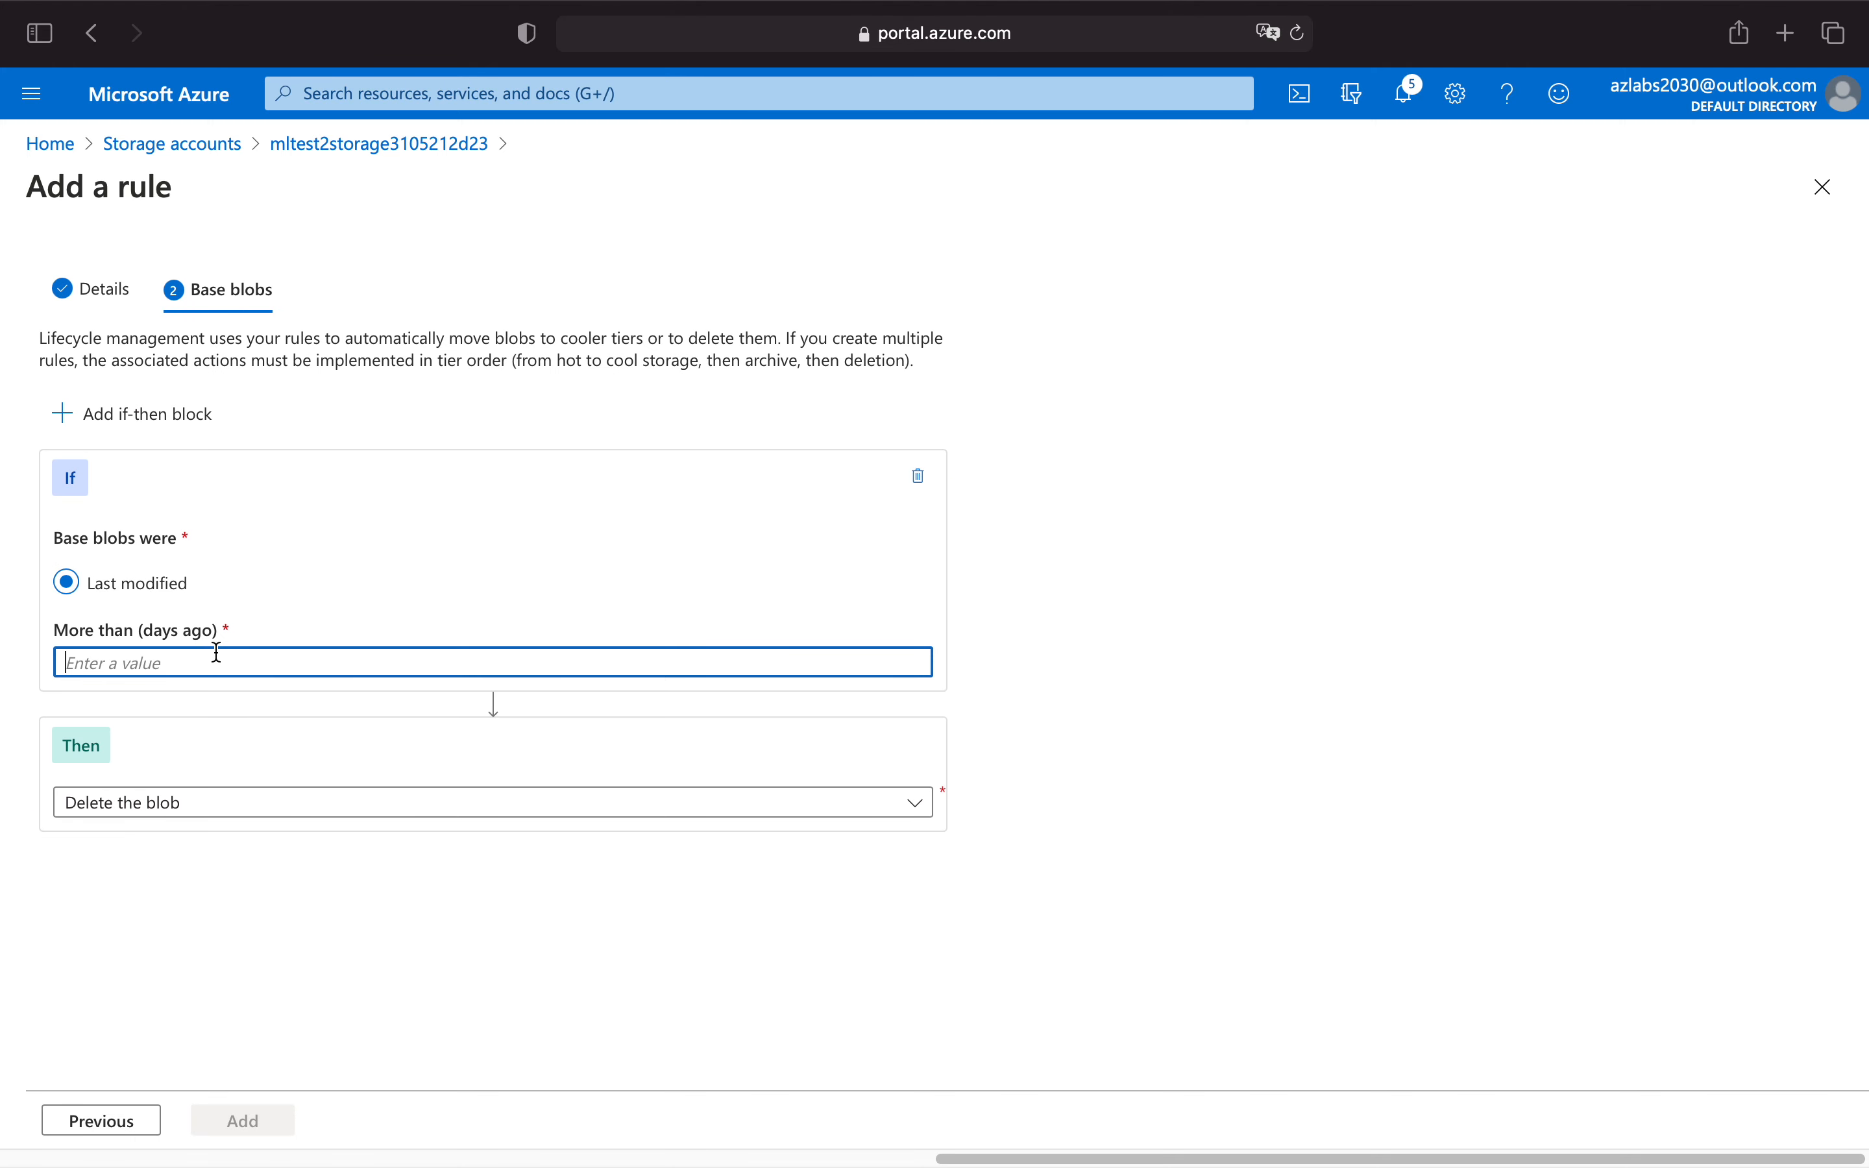
pyautogui.write('180')
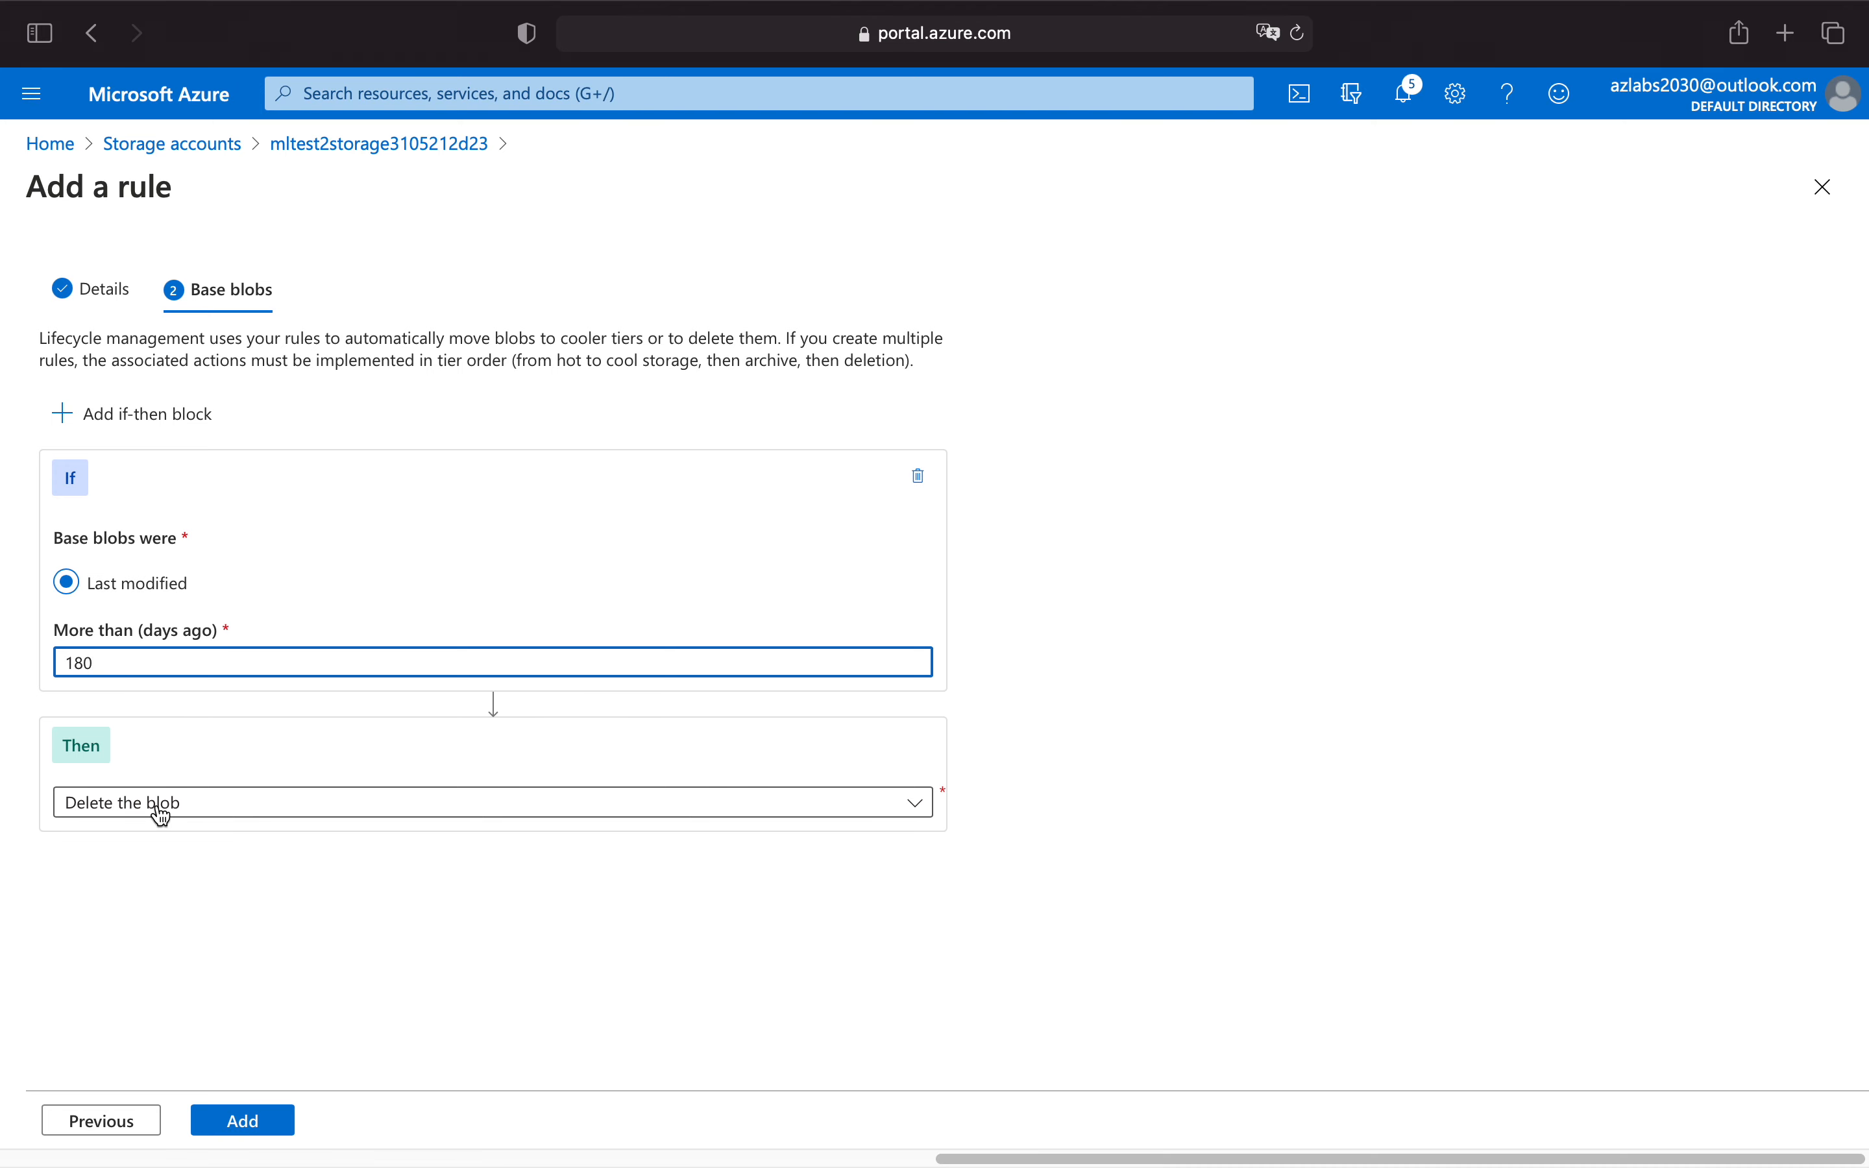
pyautogui.click(260, 1120)
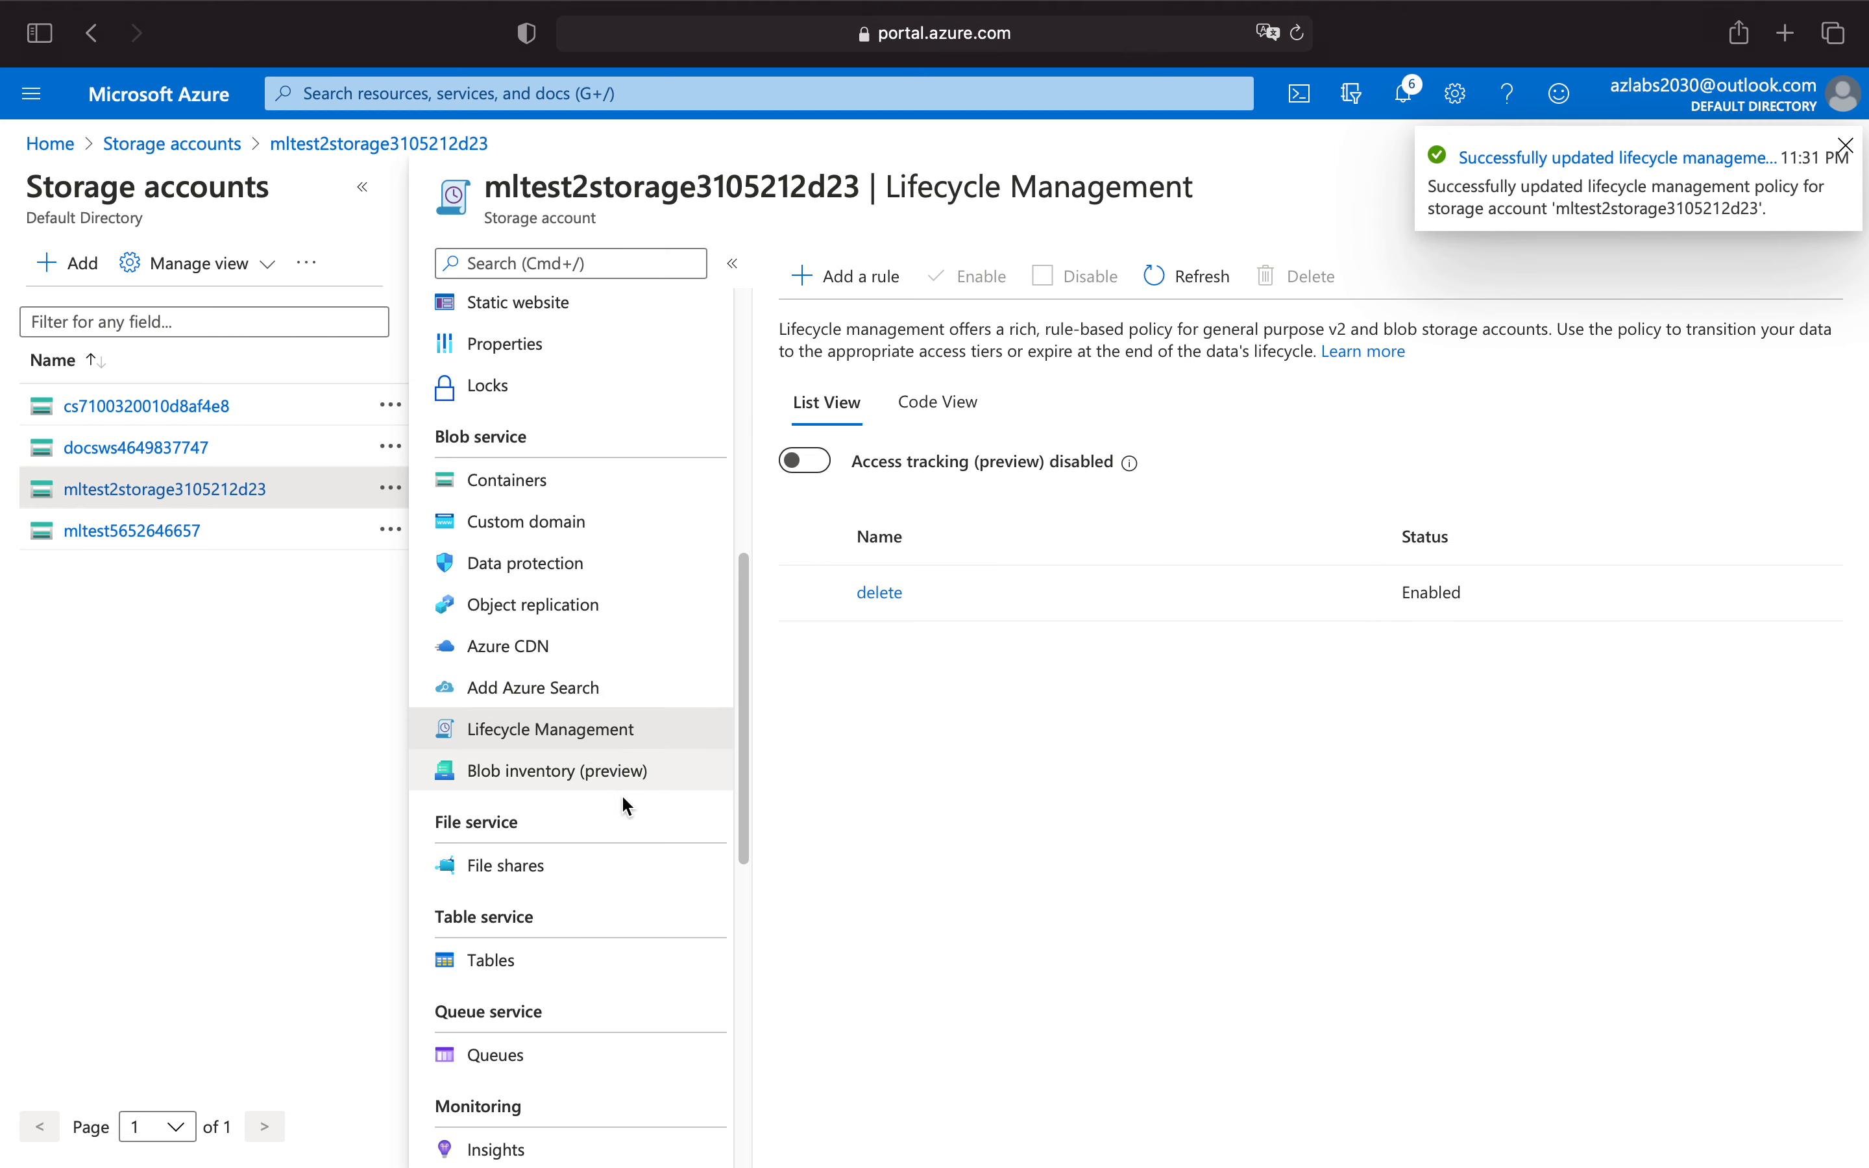
# Start a new automation task for mltest2storage3105212d23 from the "Send monthly cost for resource" template.
pyautogui.scroll(-10, 655, 811)
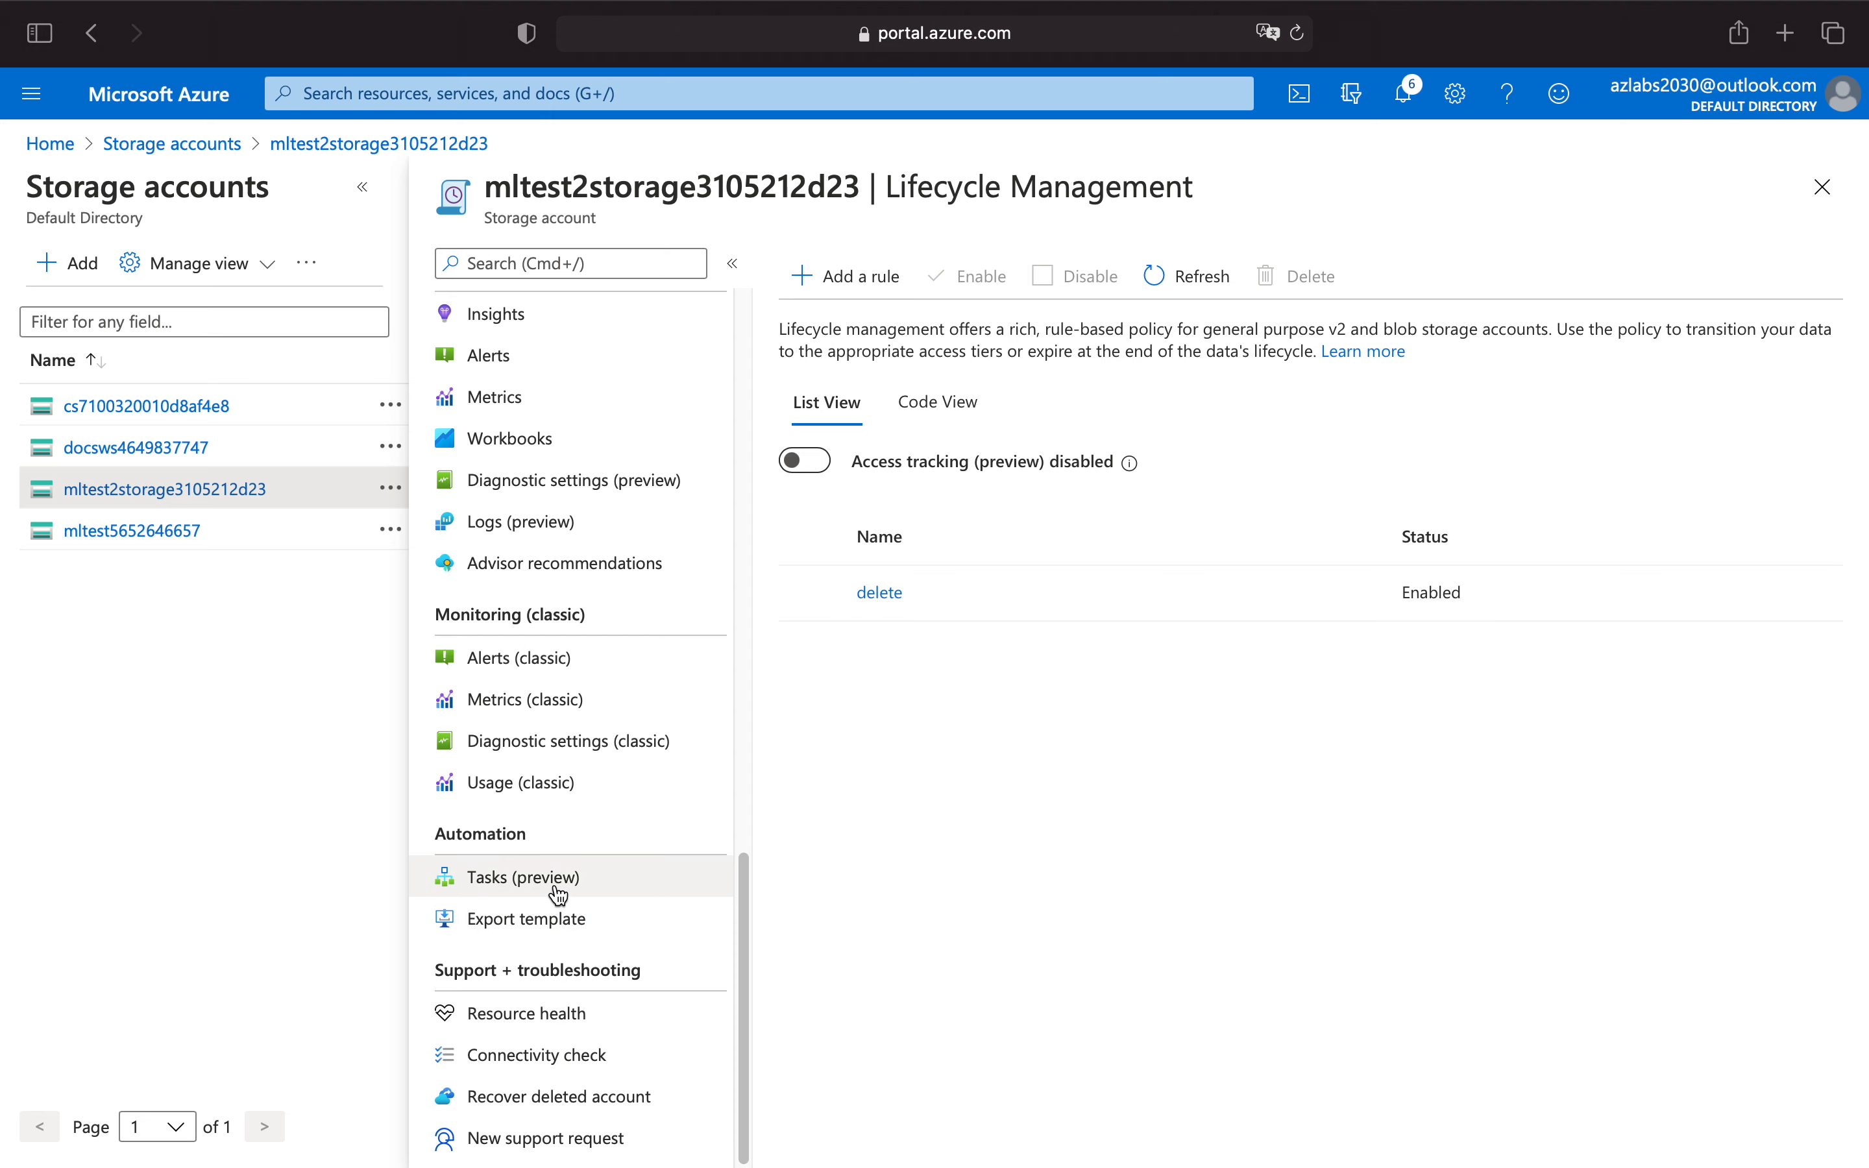
pyautogui.click(588, 893)
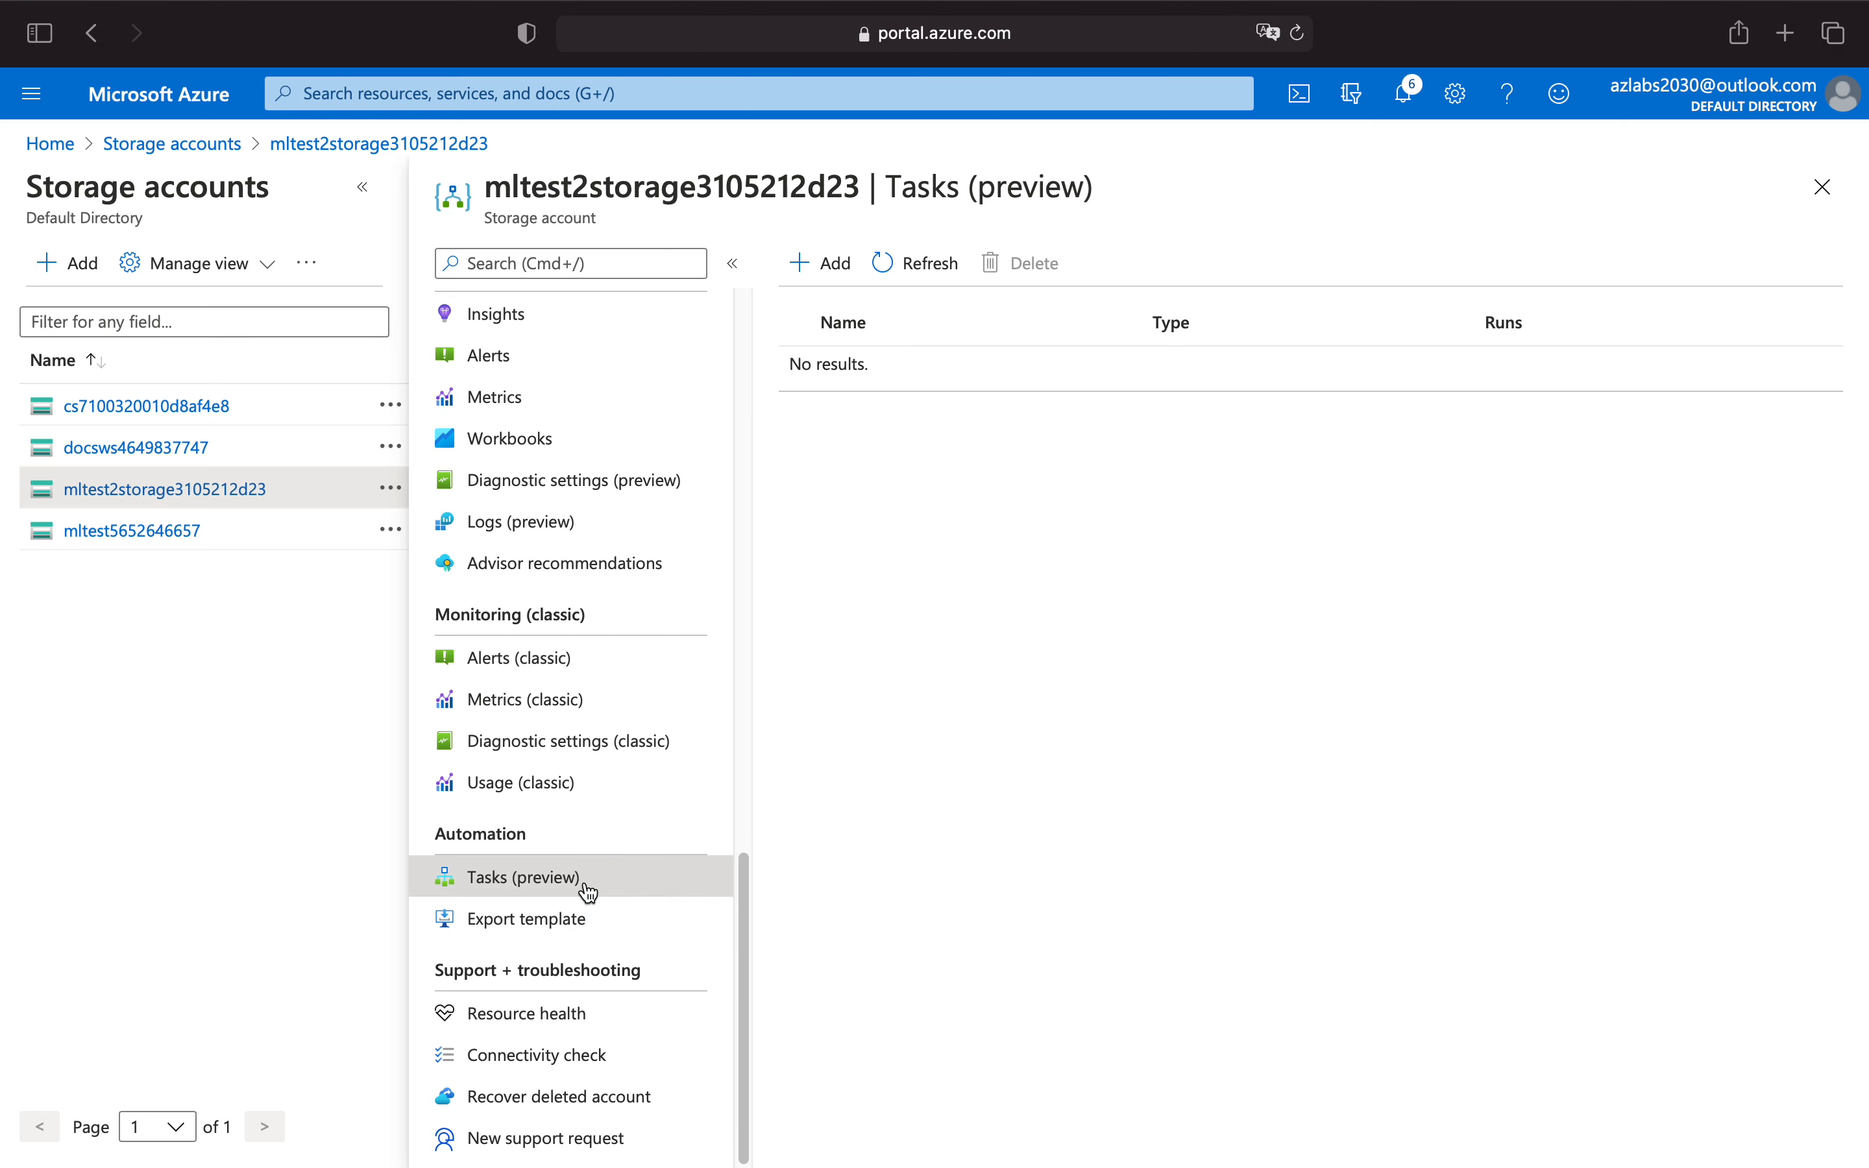
pyautogui.click(362, 187)
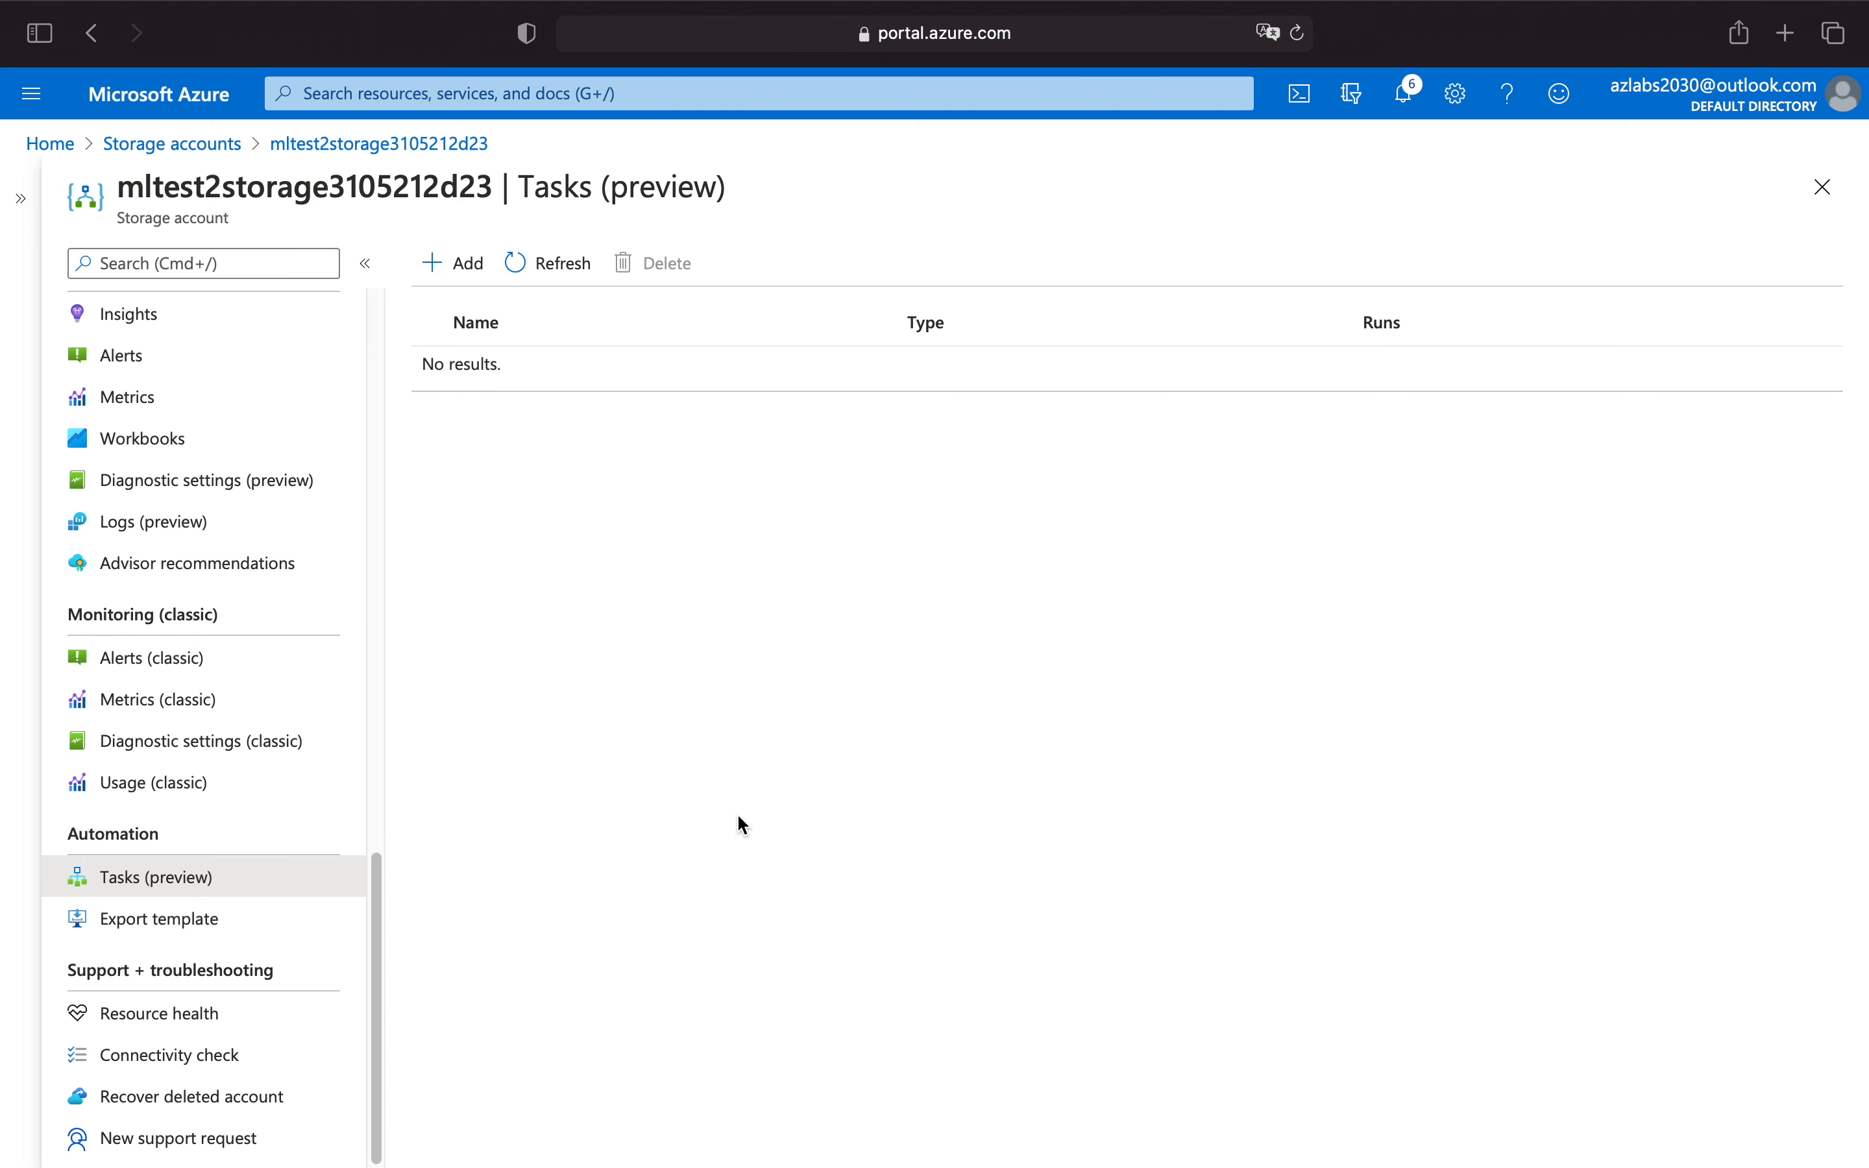
pyautogui.moveTo(517, 187); pyautogui.dragTo(777, 188)
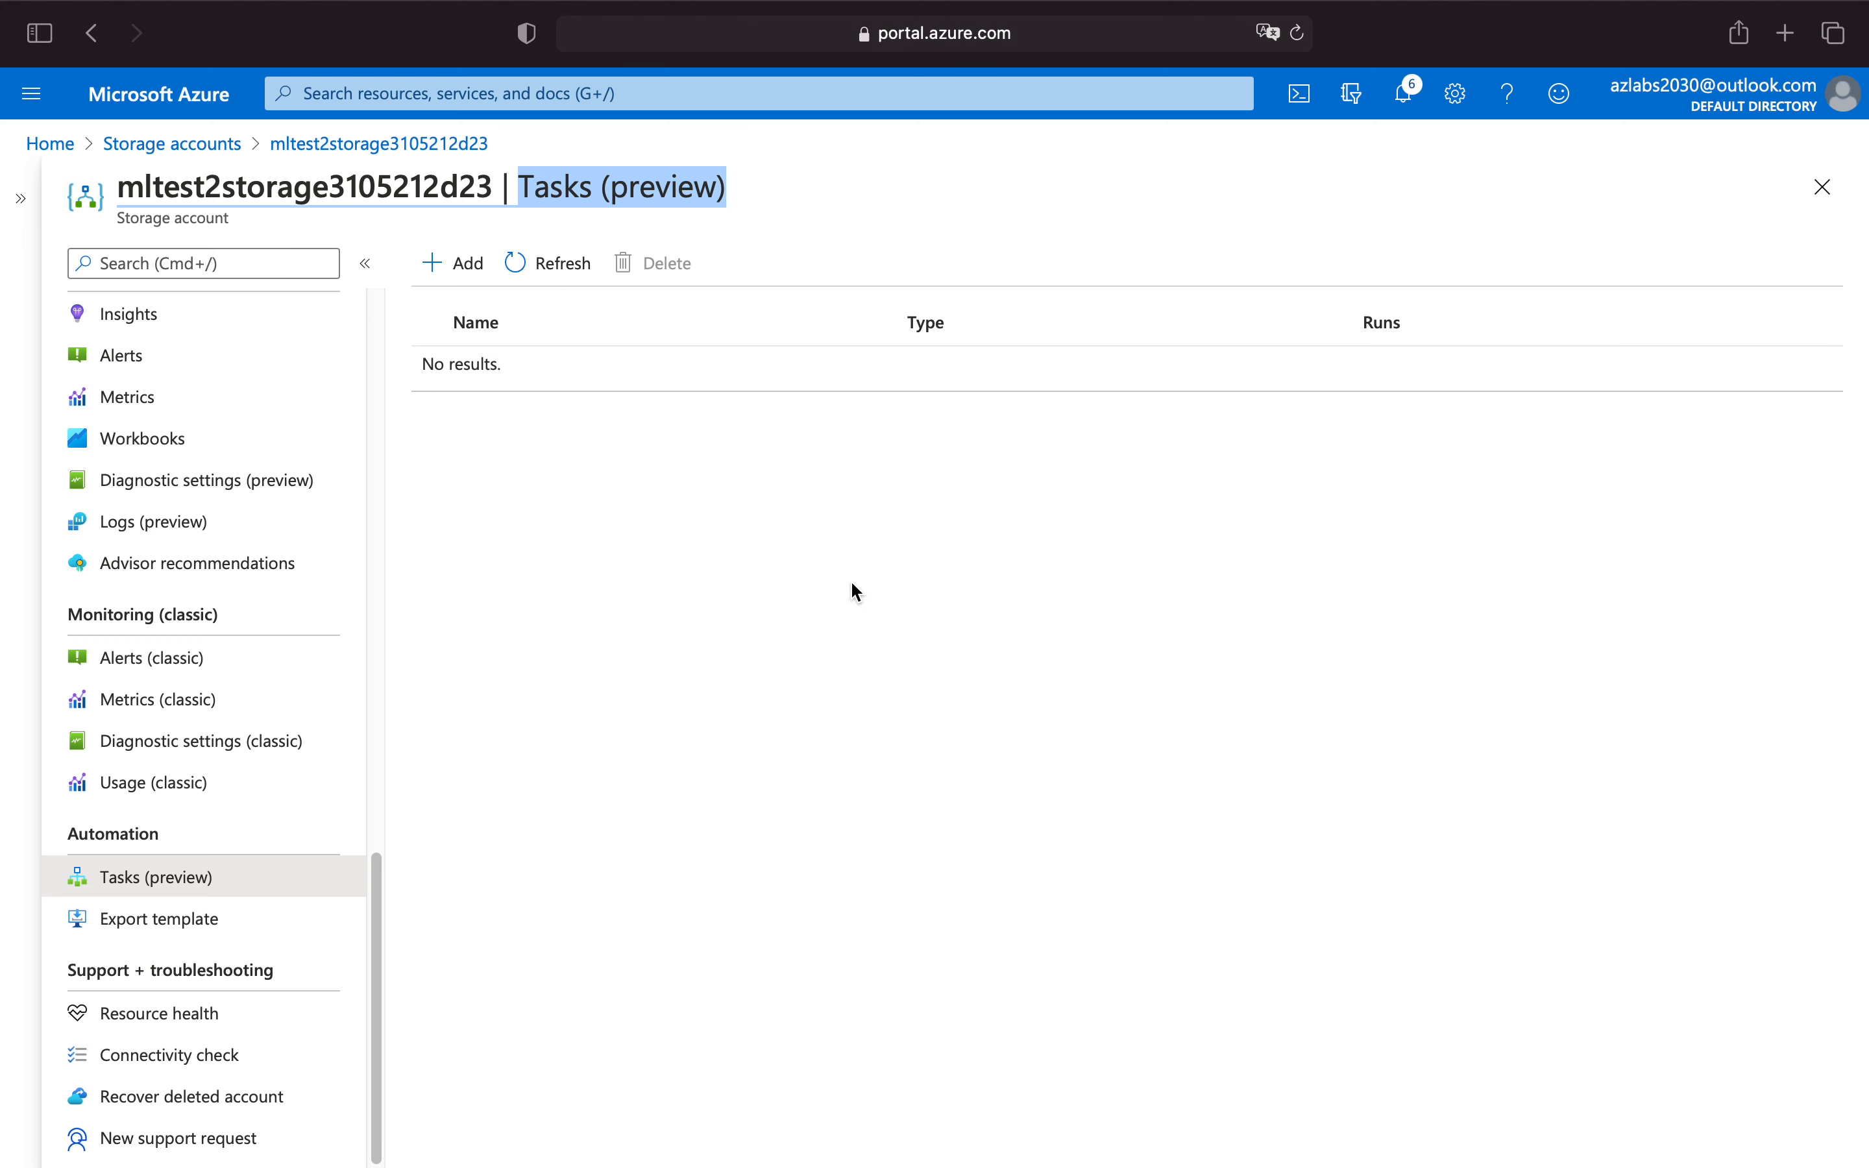
pyautogui.click(484, 264)
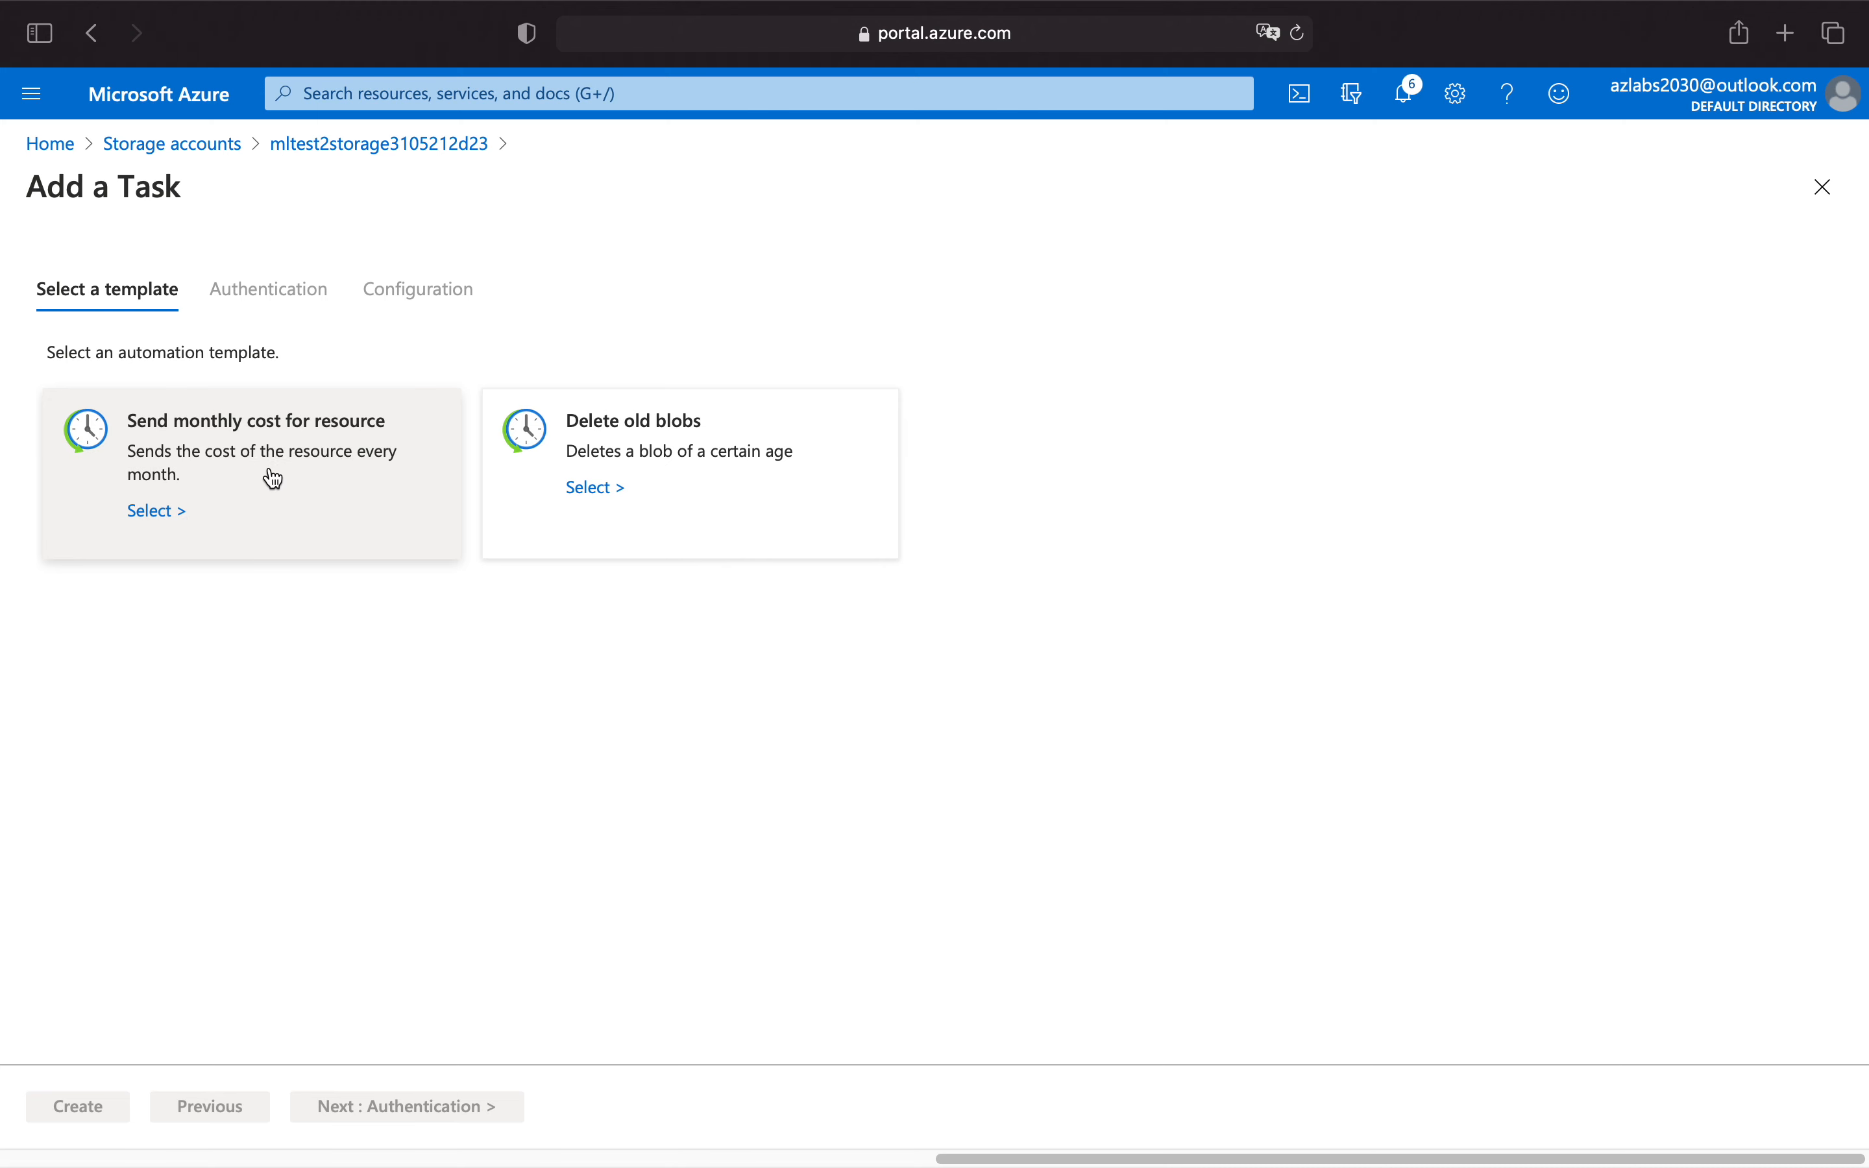
pyautogui.click(161, 512)
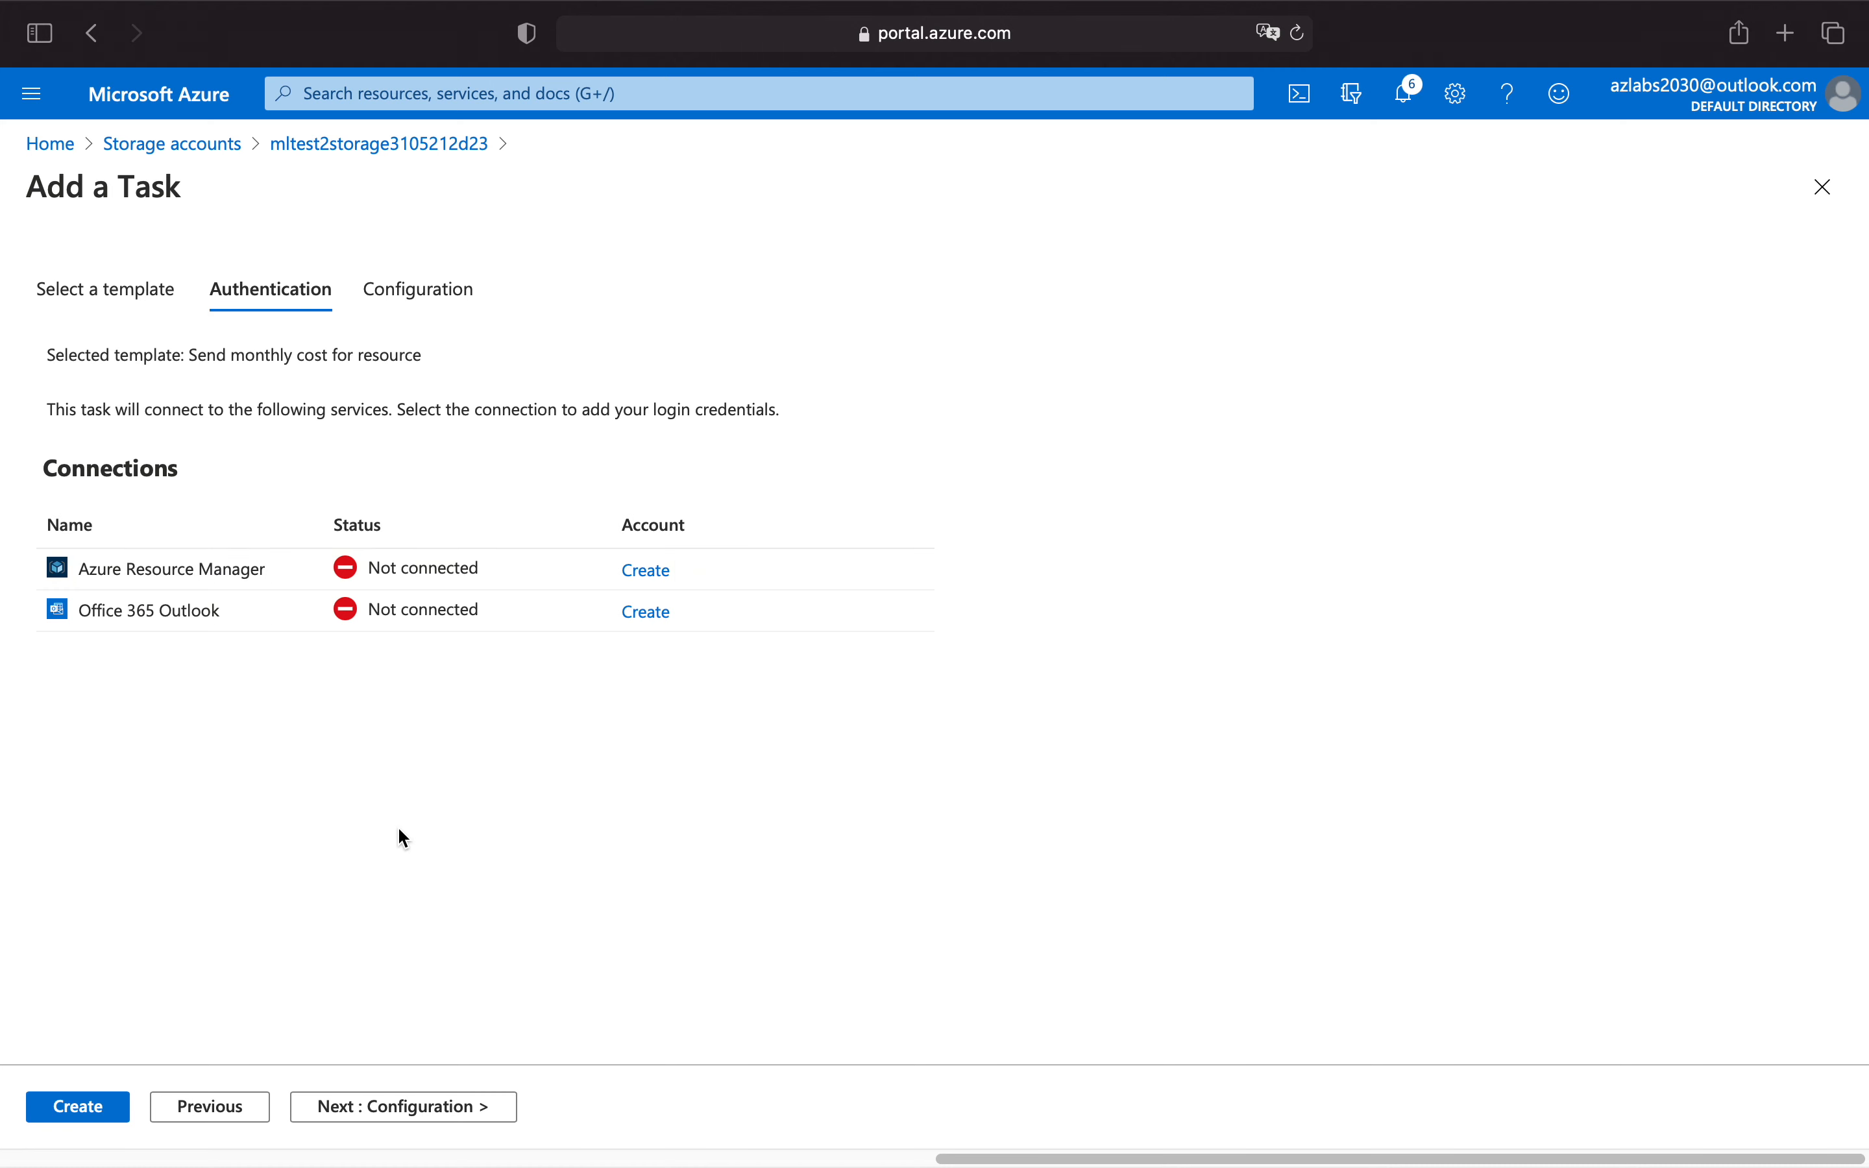
# Create the Azure Resource Manager connection by signing in with the existing Microsoft account.
pyautogui.click(647, 572)
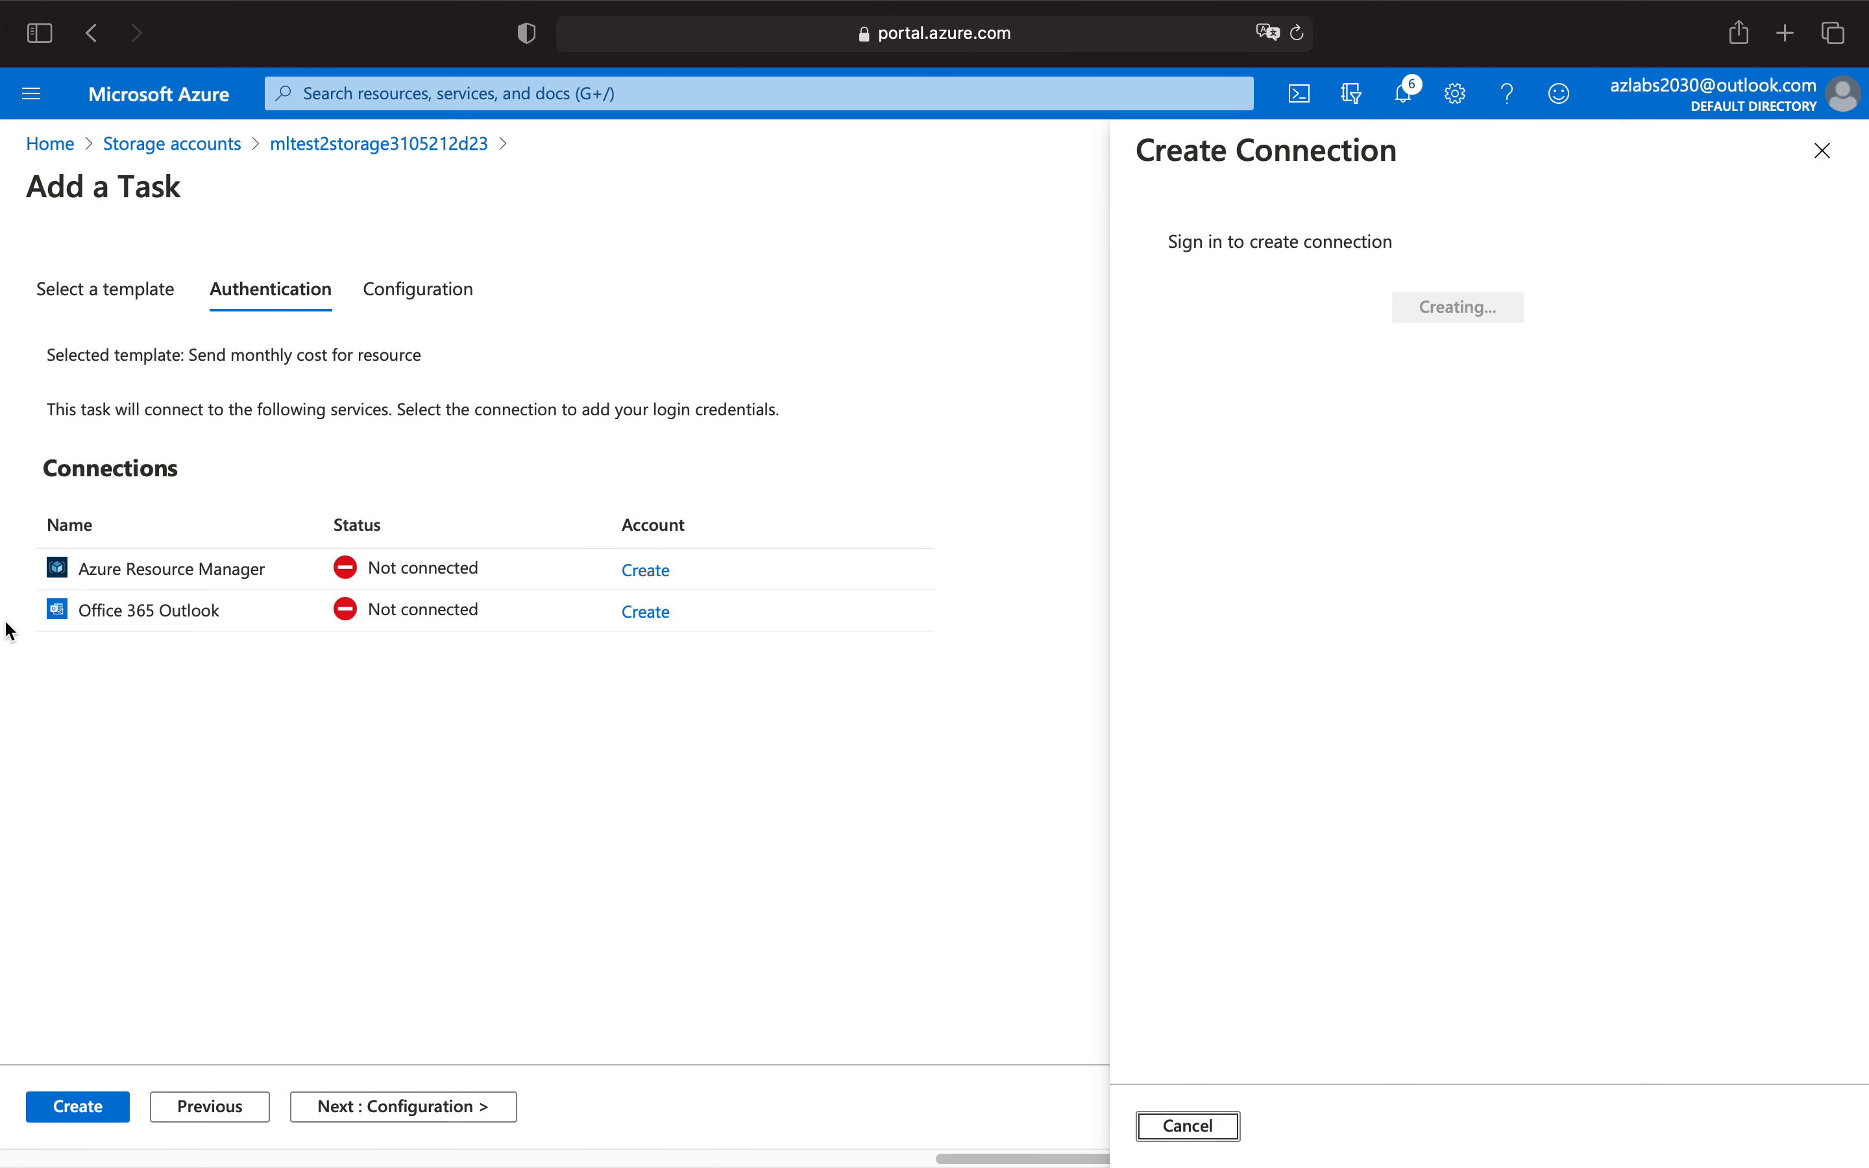
pyautogui.moveTo(9, 631)
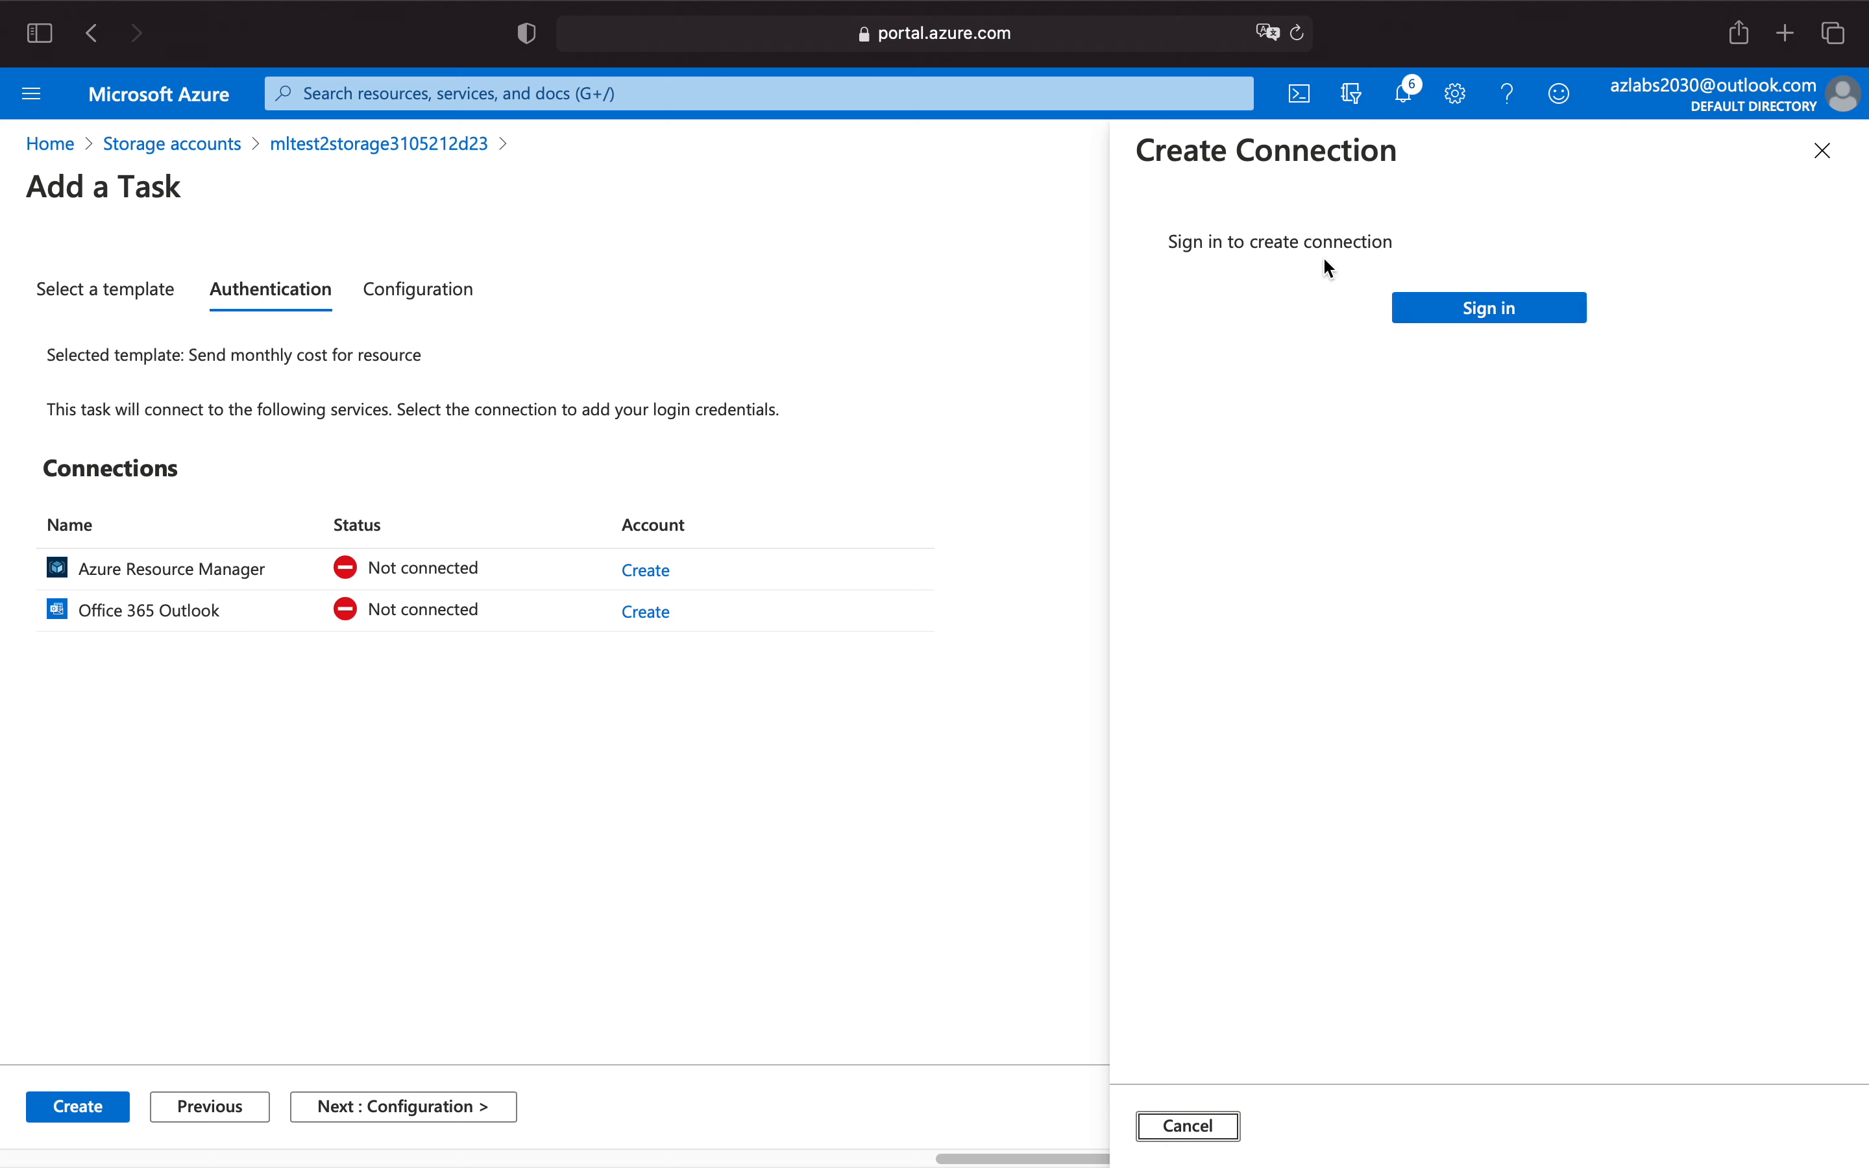
pyautogui.click(1500, 318)
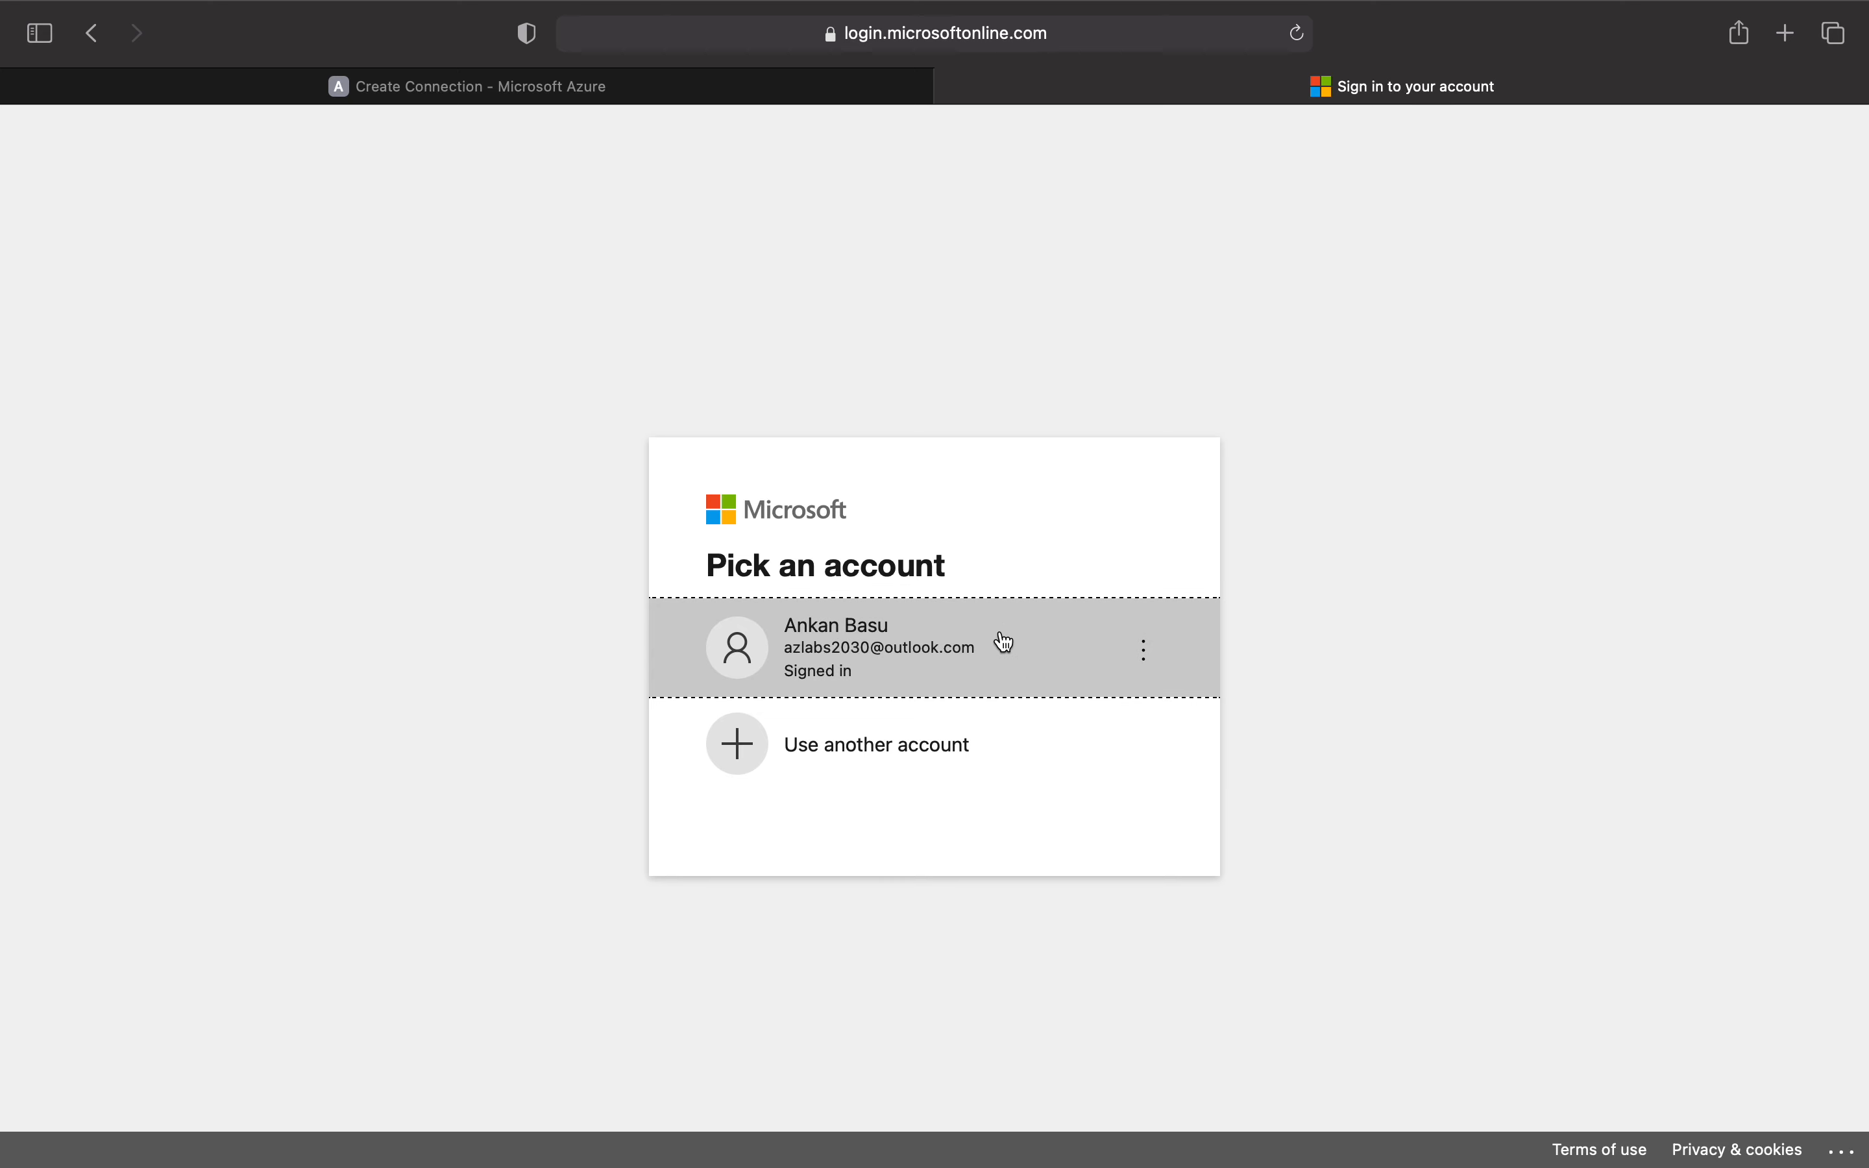
pyautogui.click(1006, 642)
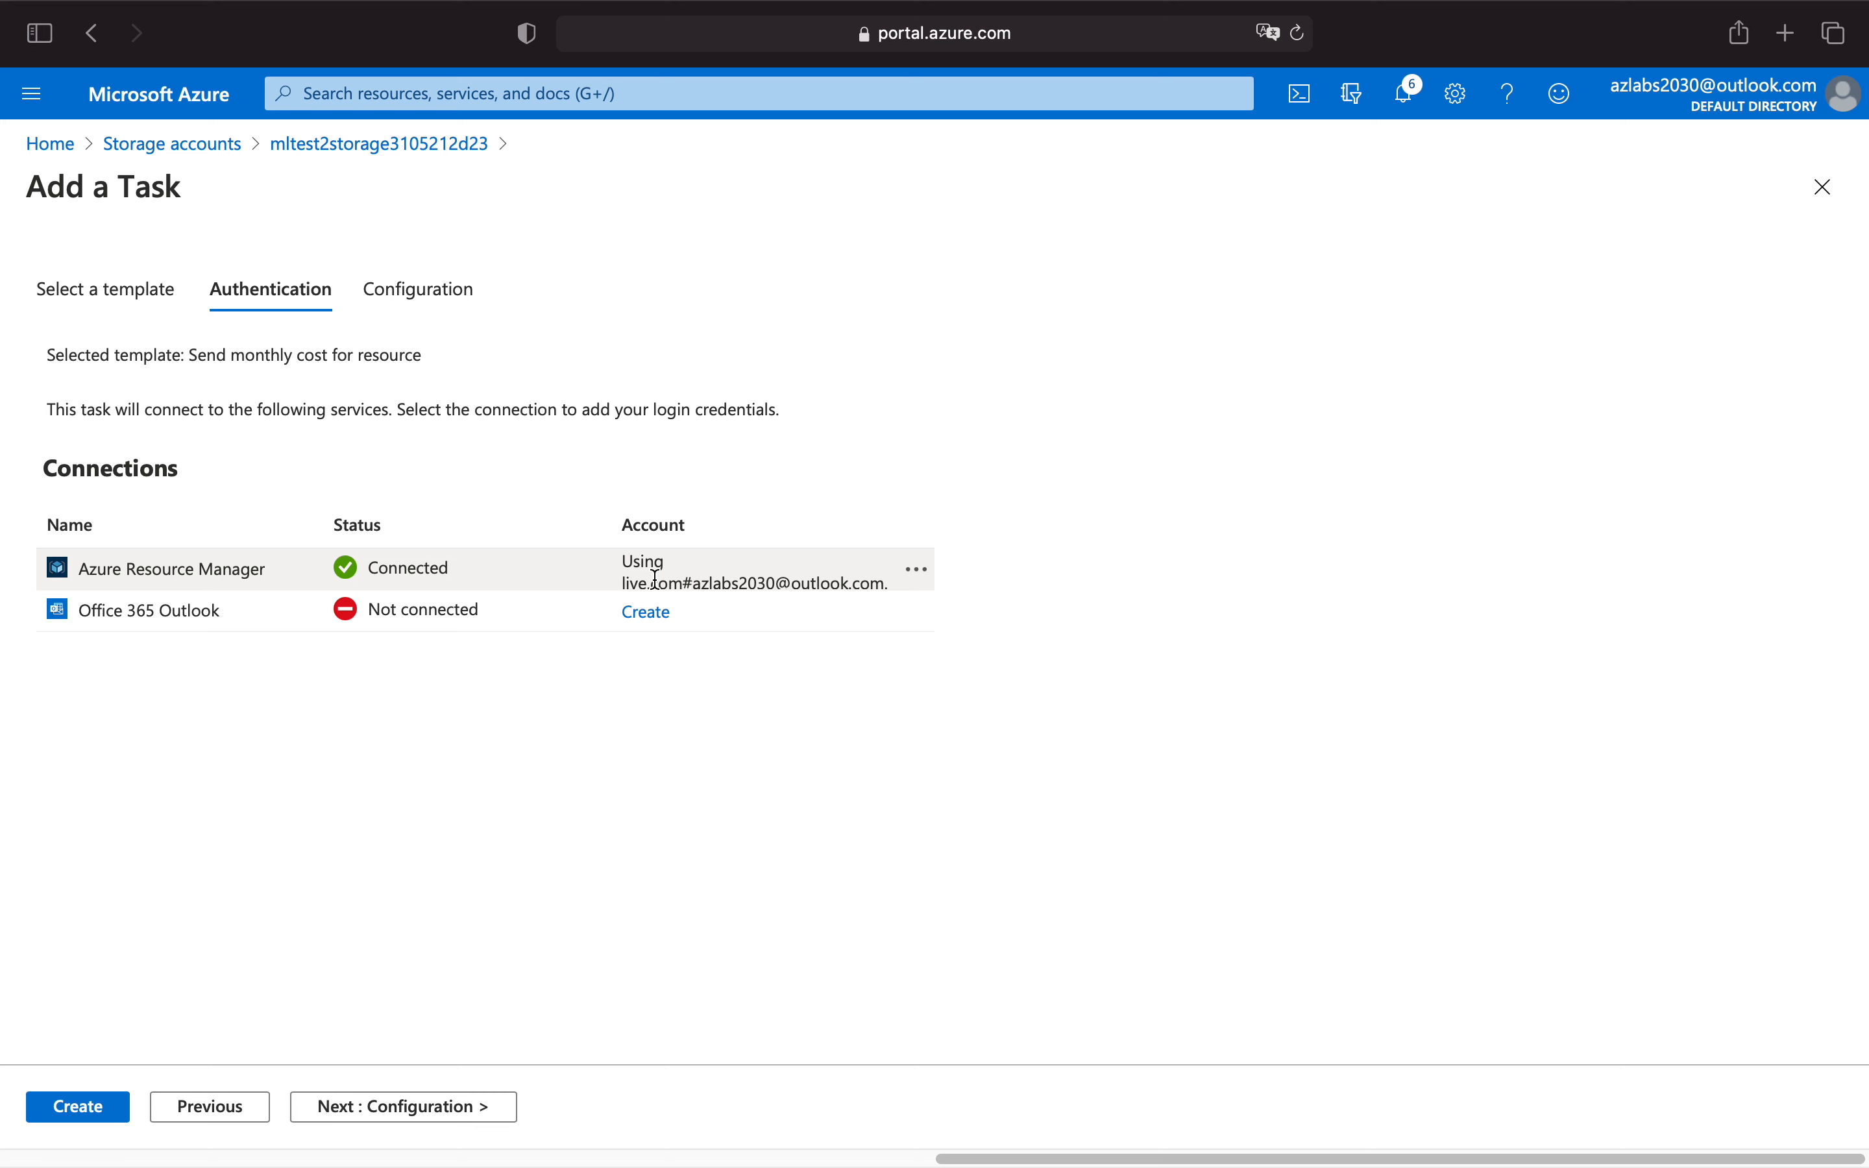
# Create the Office 365 Outlook connection by signing in with the same Microsoft account.
pyautogui.click(656, 614)
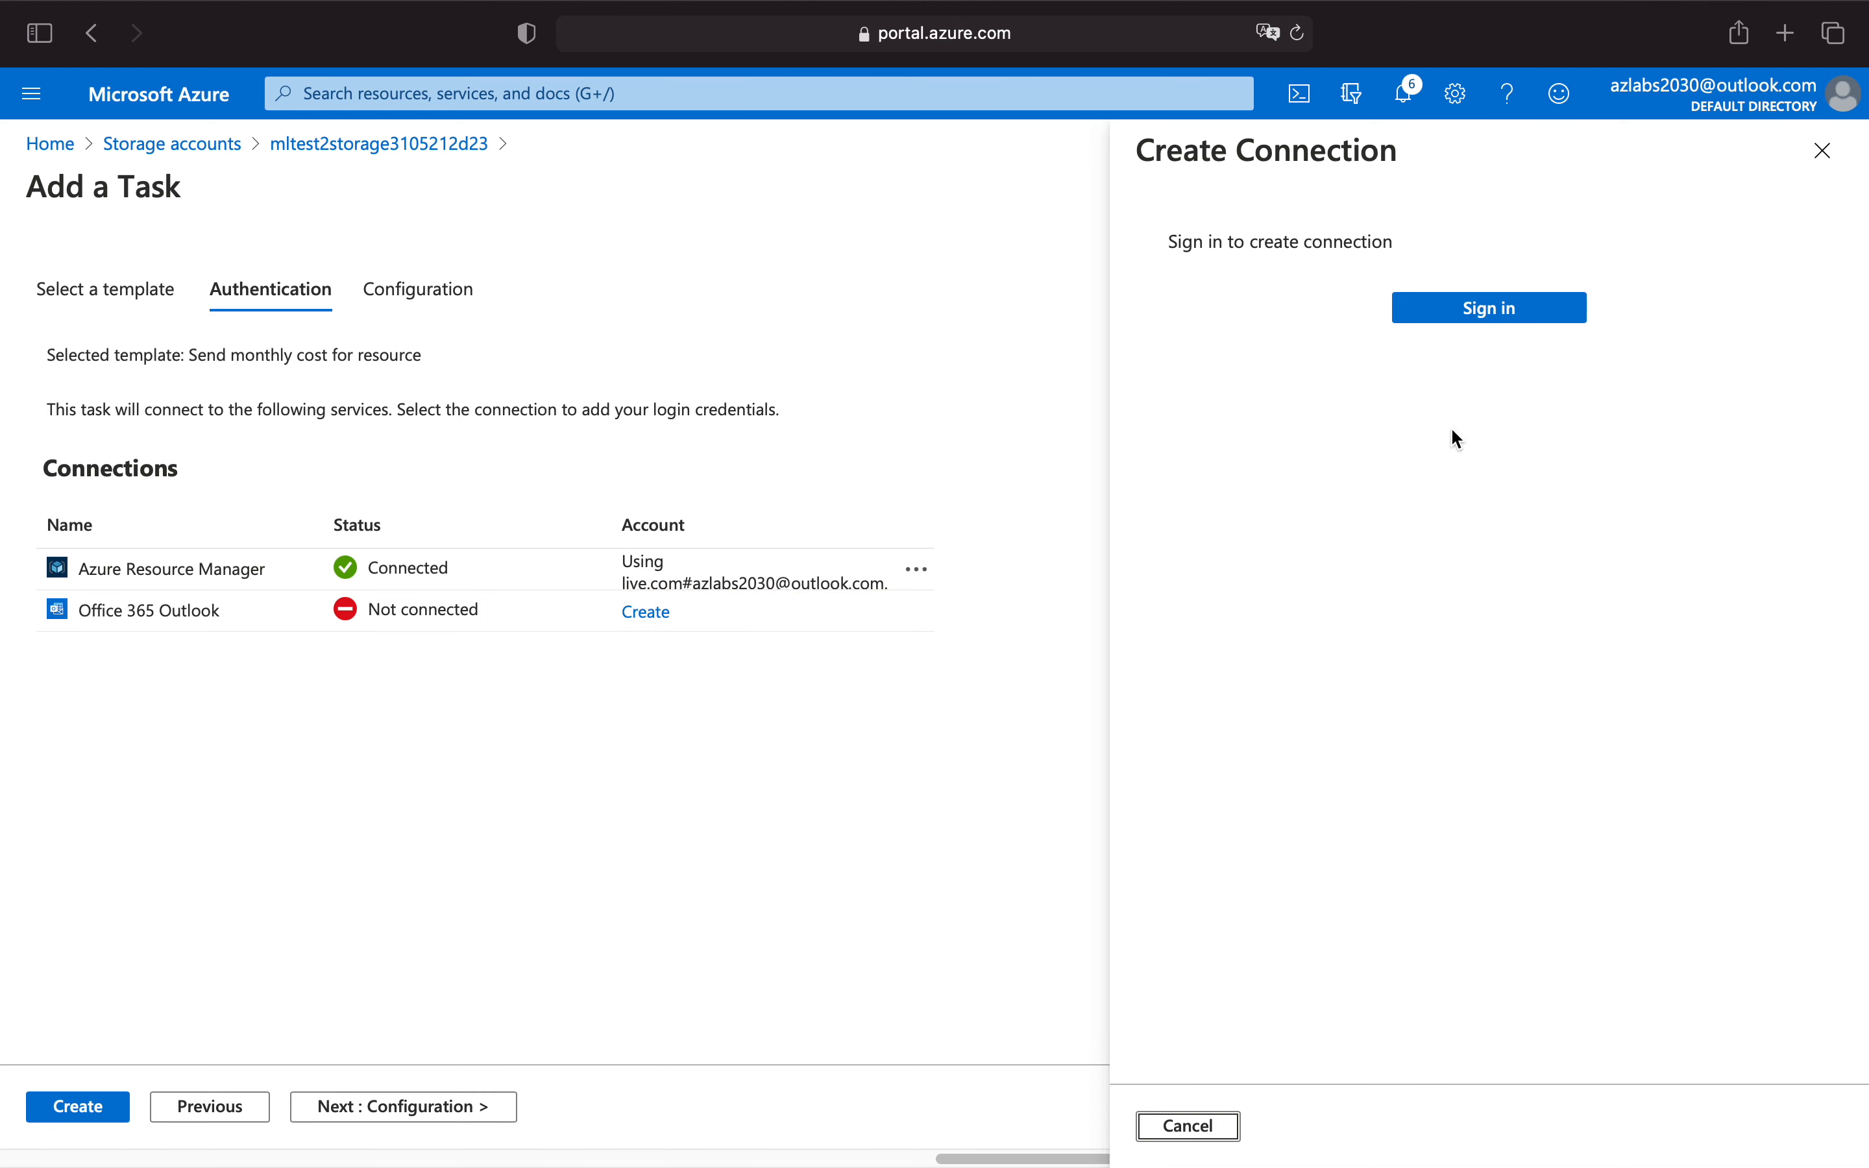
pyautogui.click(1497, 311)
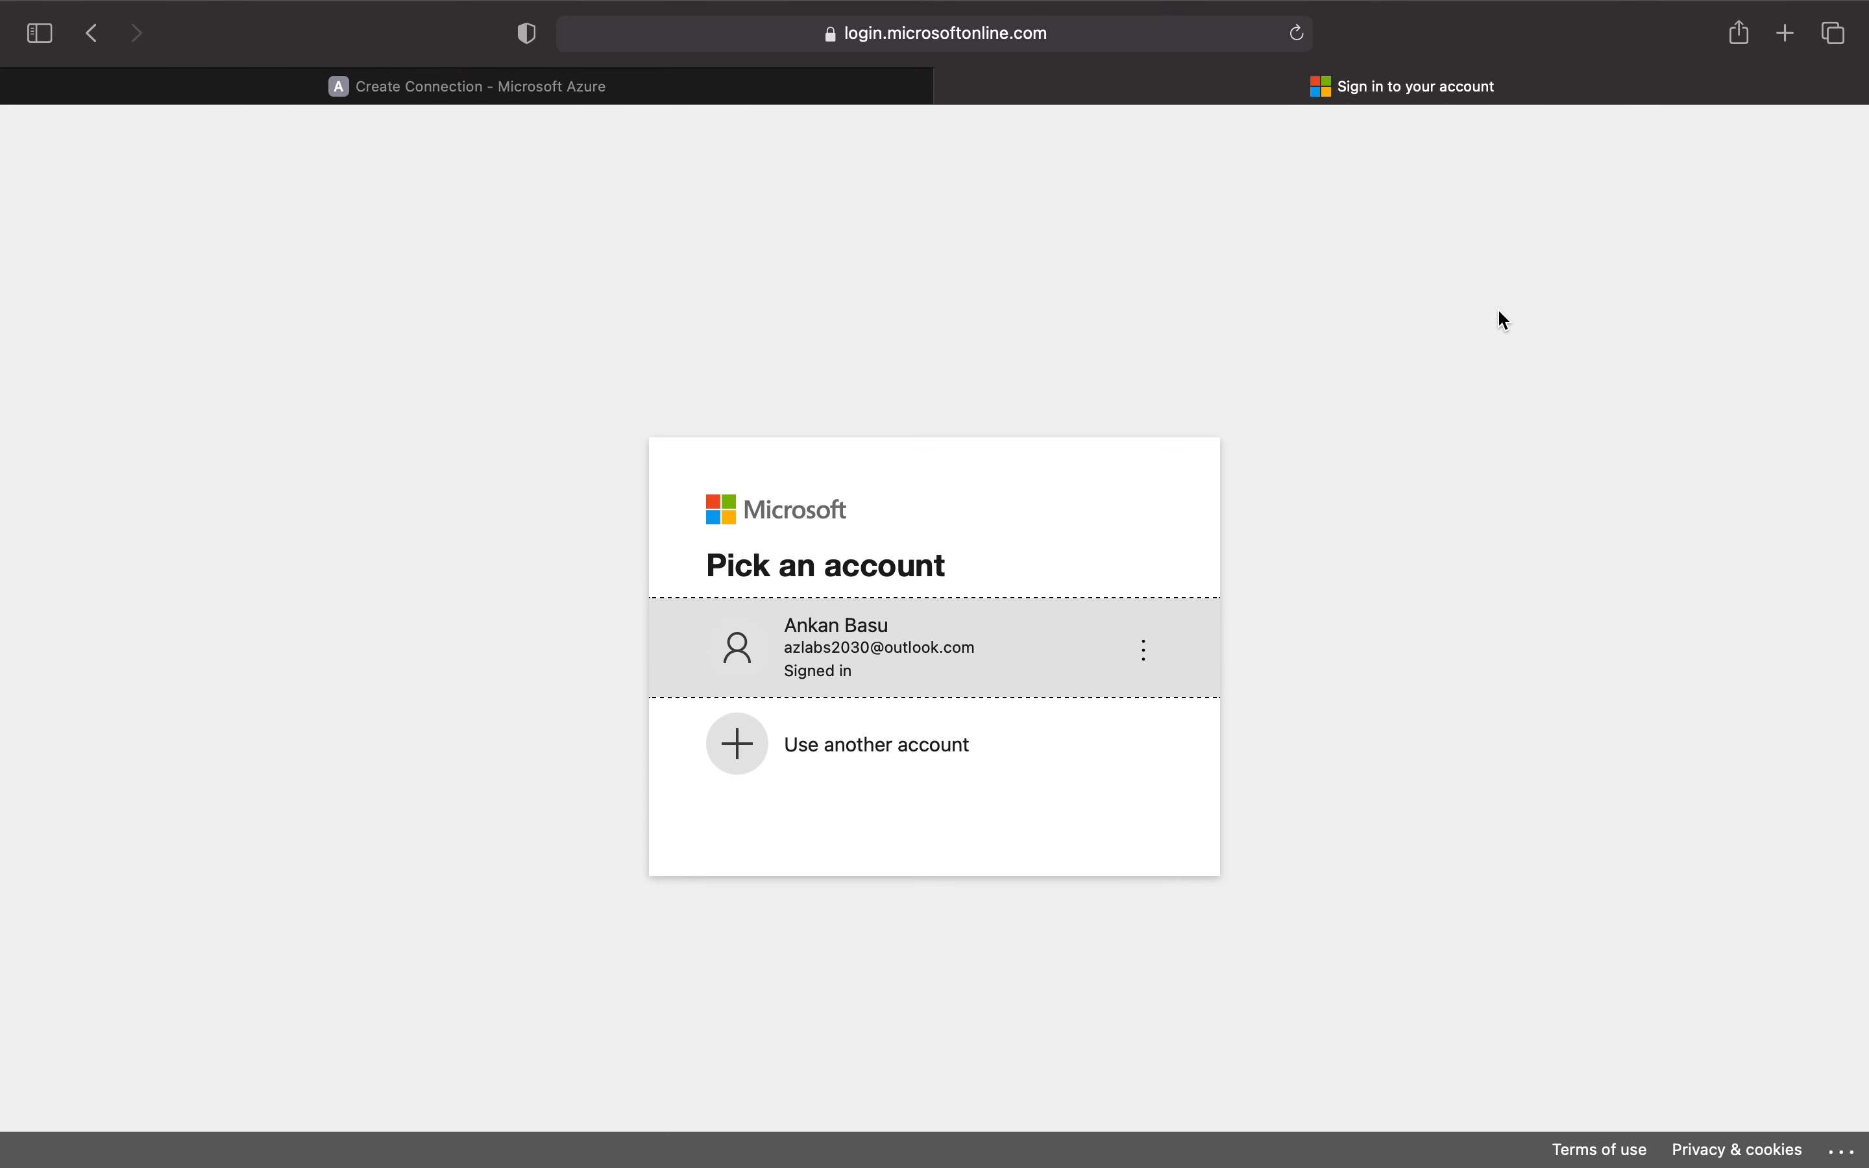
pyautogui.click(977, 659)
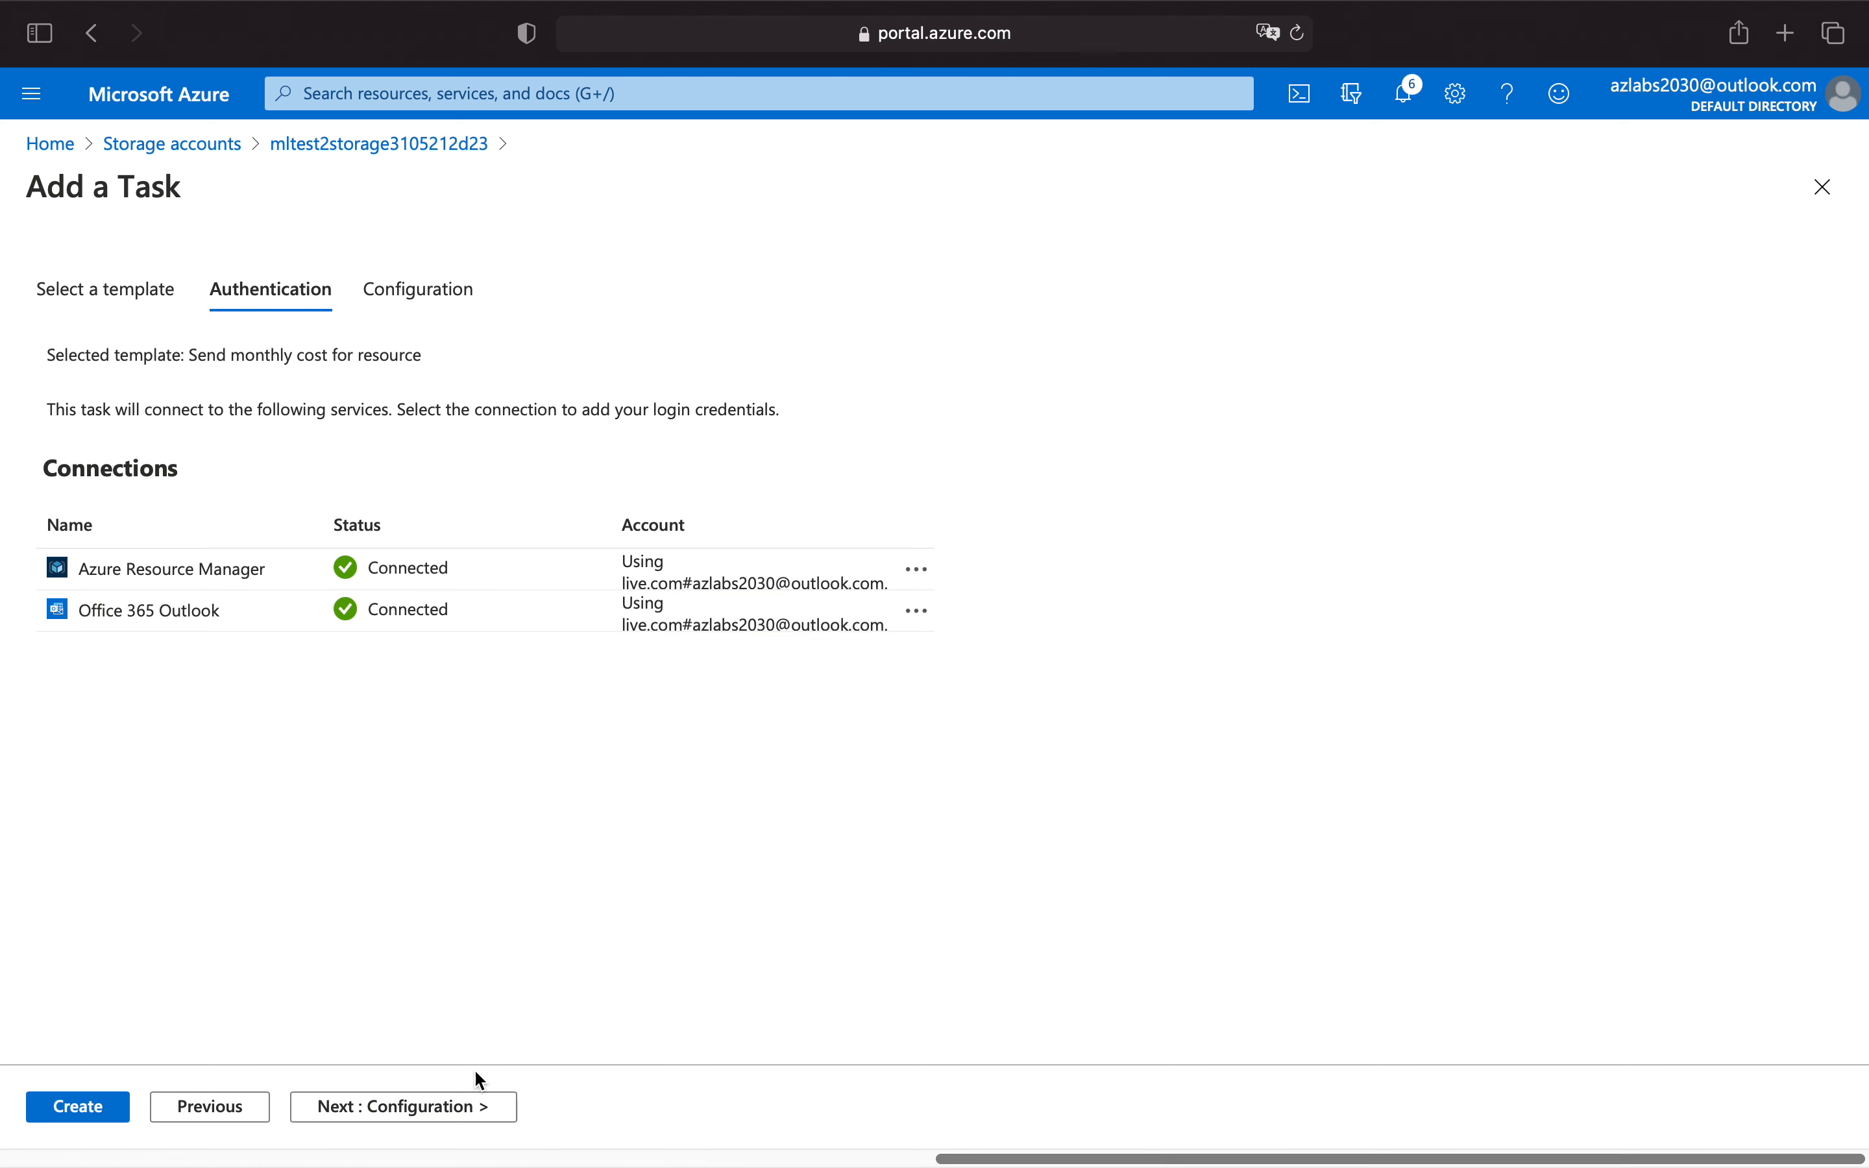
# Proceed to the cost task's configuration and name the task "monthlycostforstorageaccount".
pyautogui.click(464, 1104)
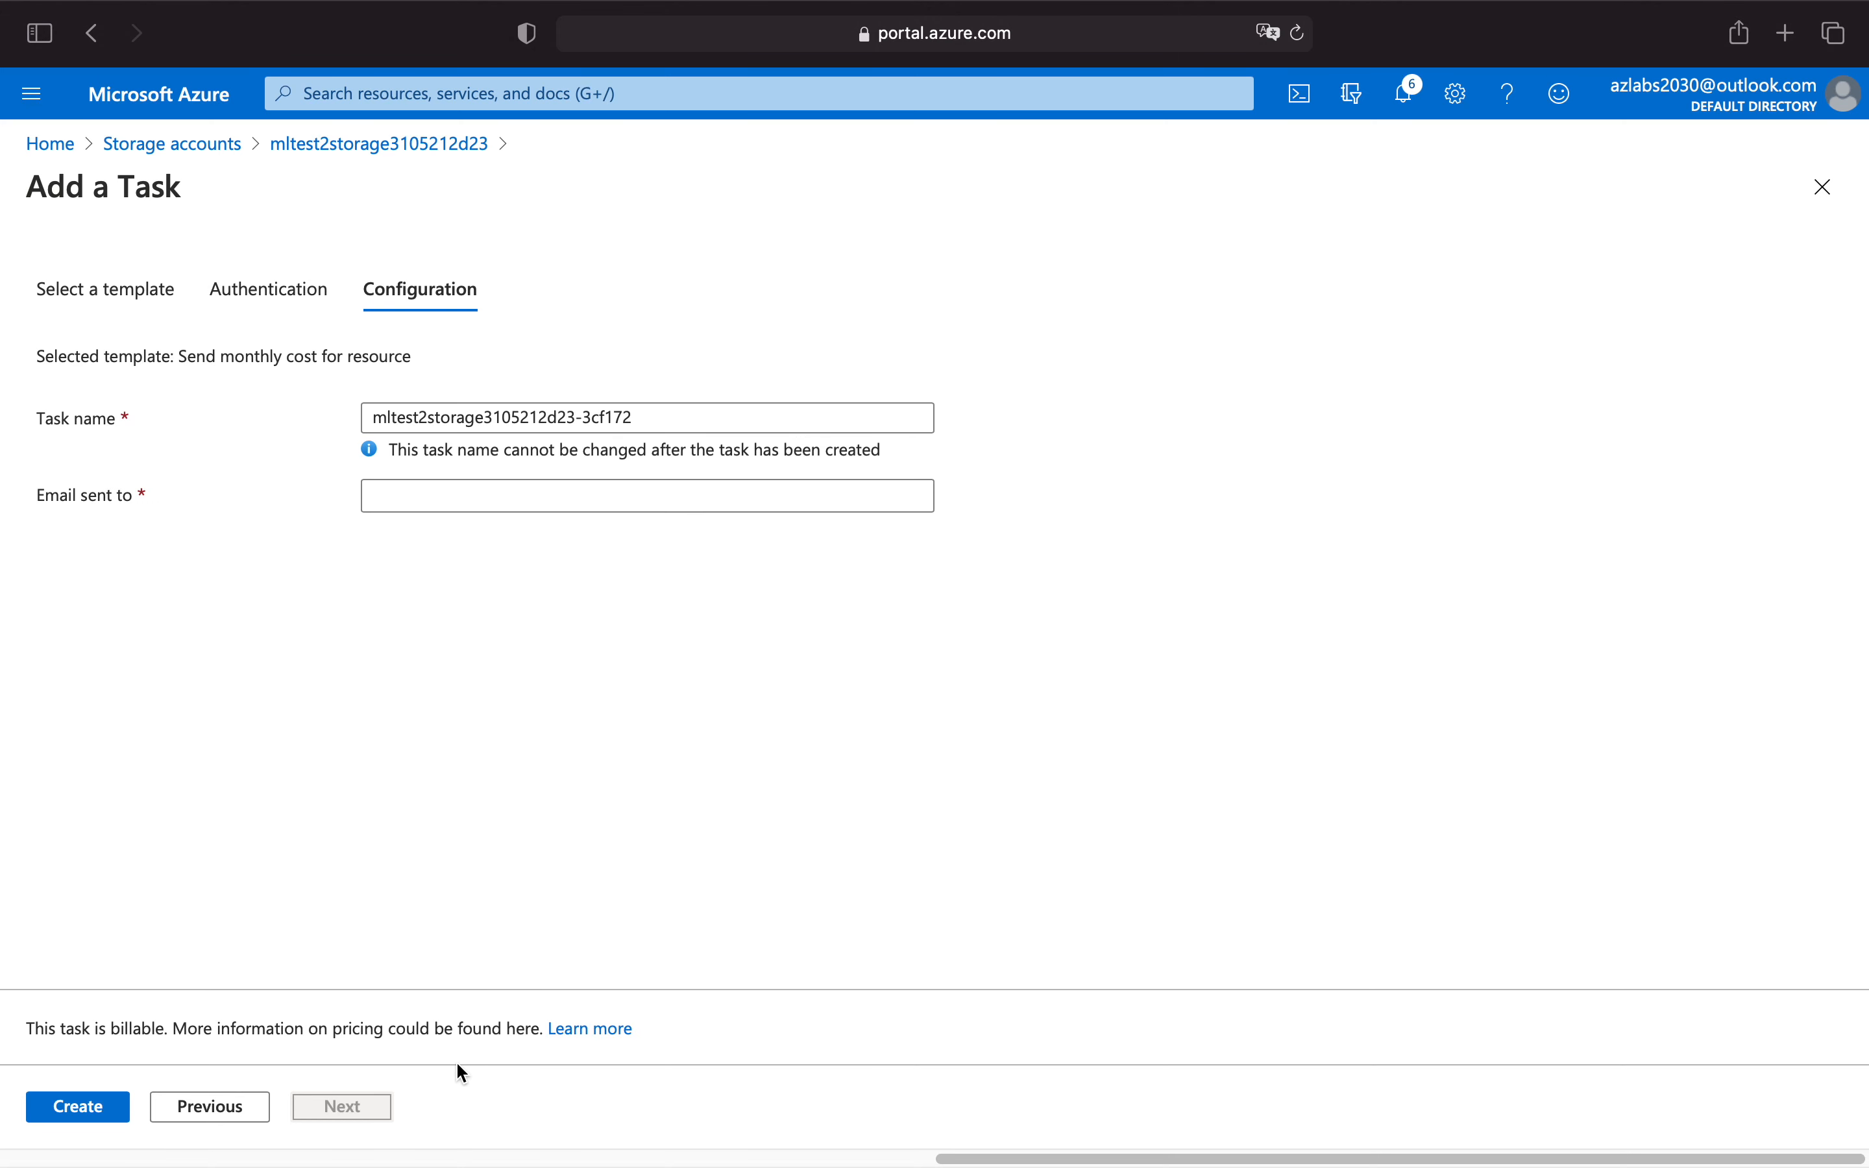
pyautogui.click(653, 419)
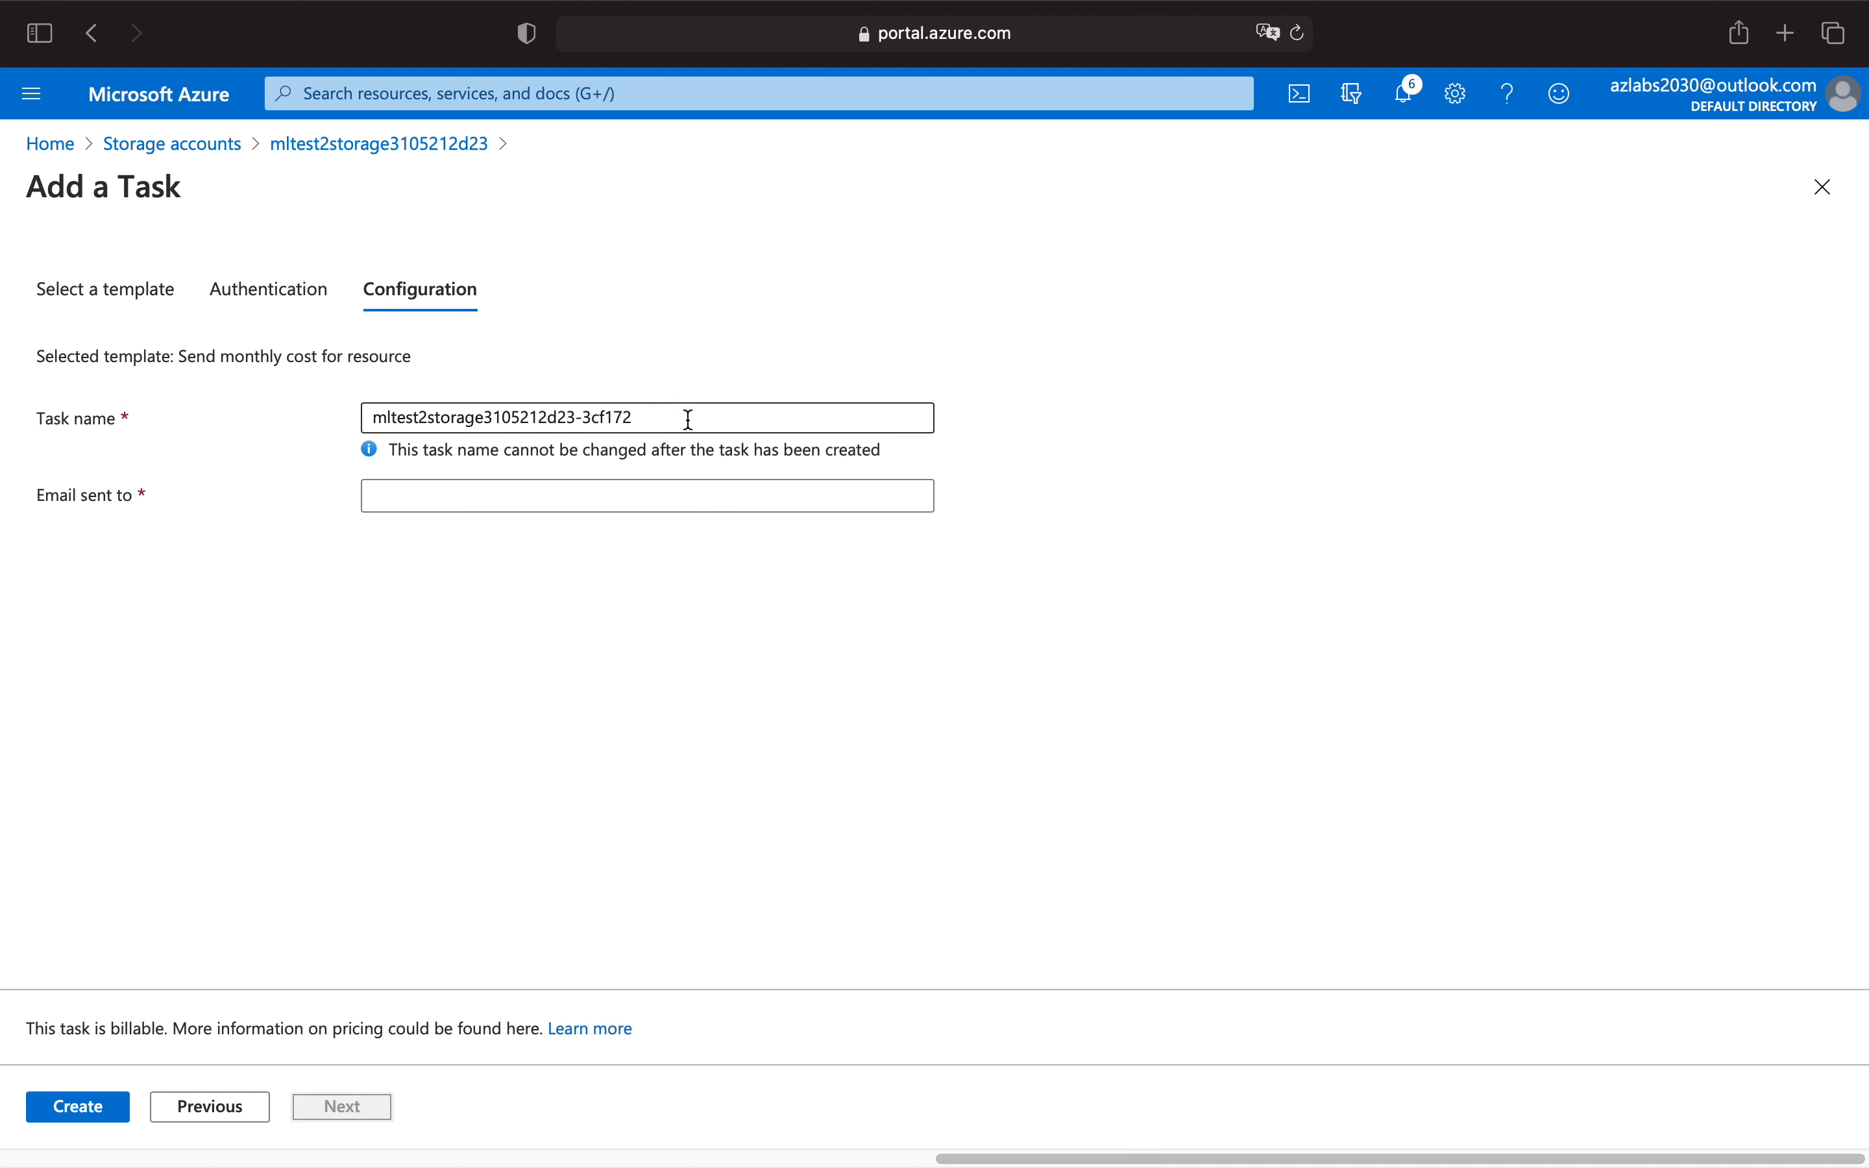
pyautogui.moveTo(686, 419); pyautogui.dragTo(323, 423)
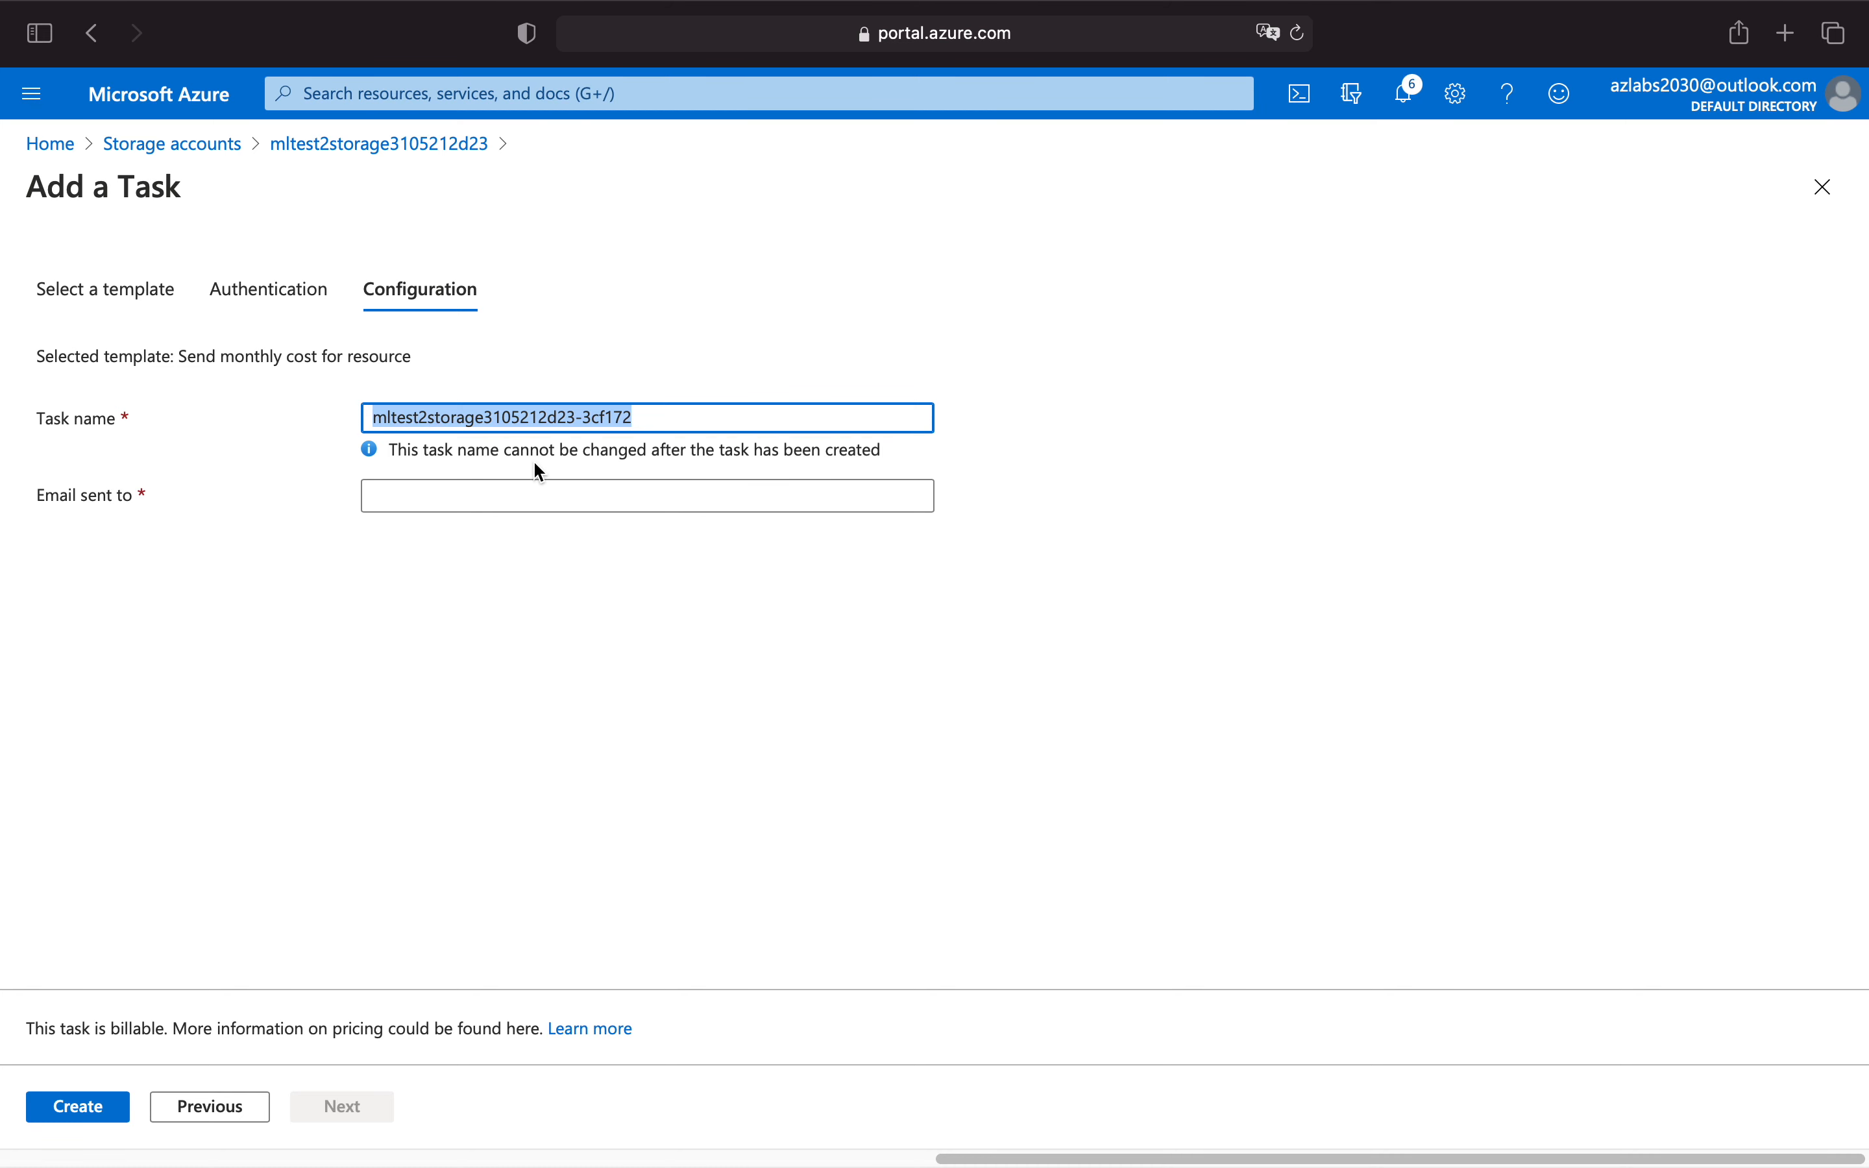
pyautogui.write('monthlycos')
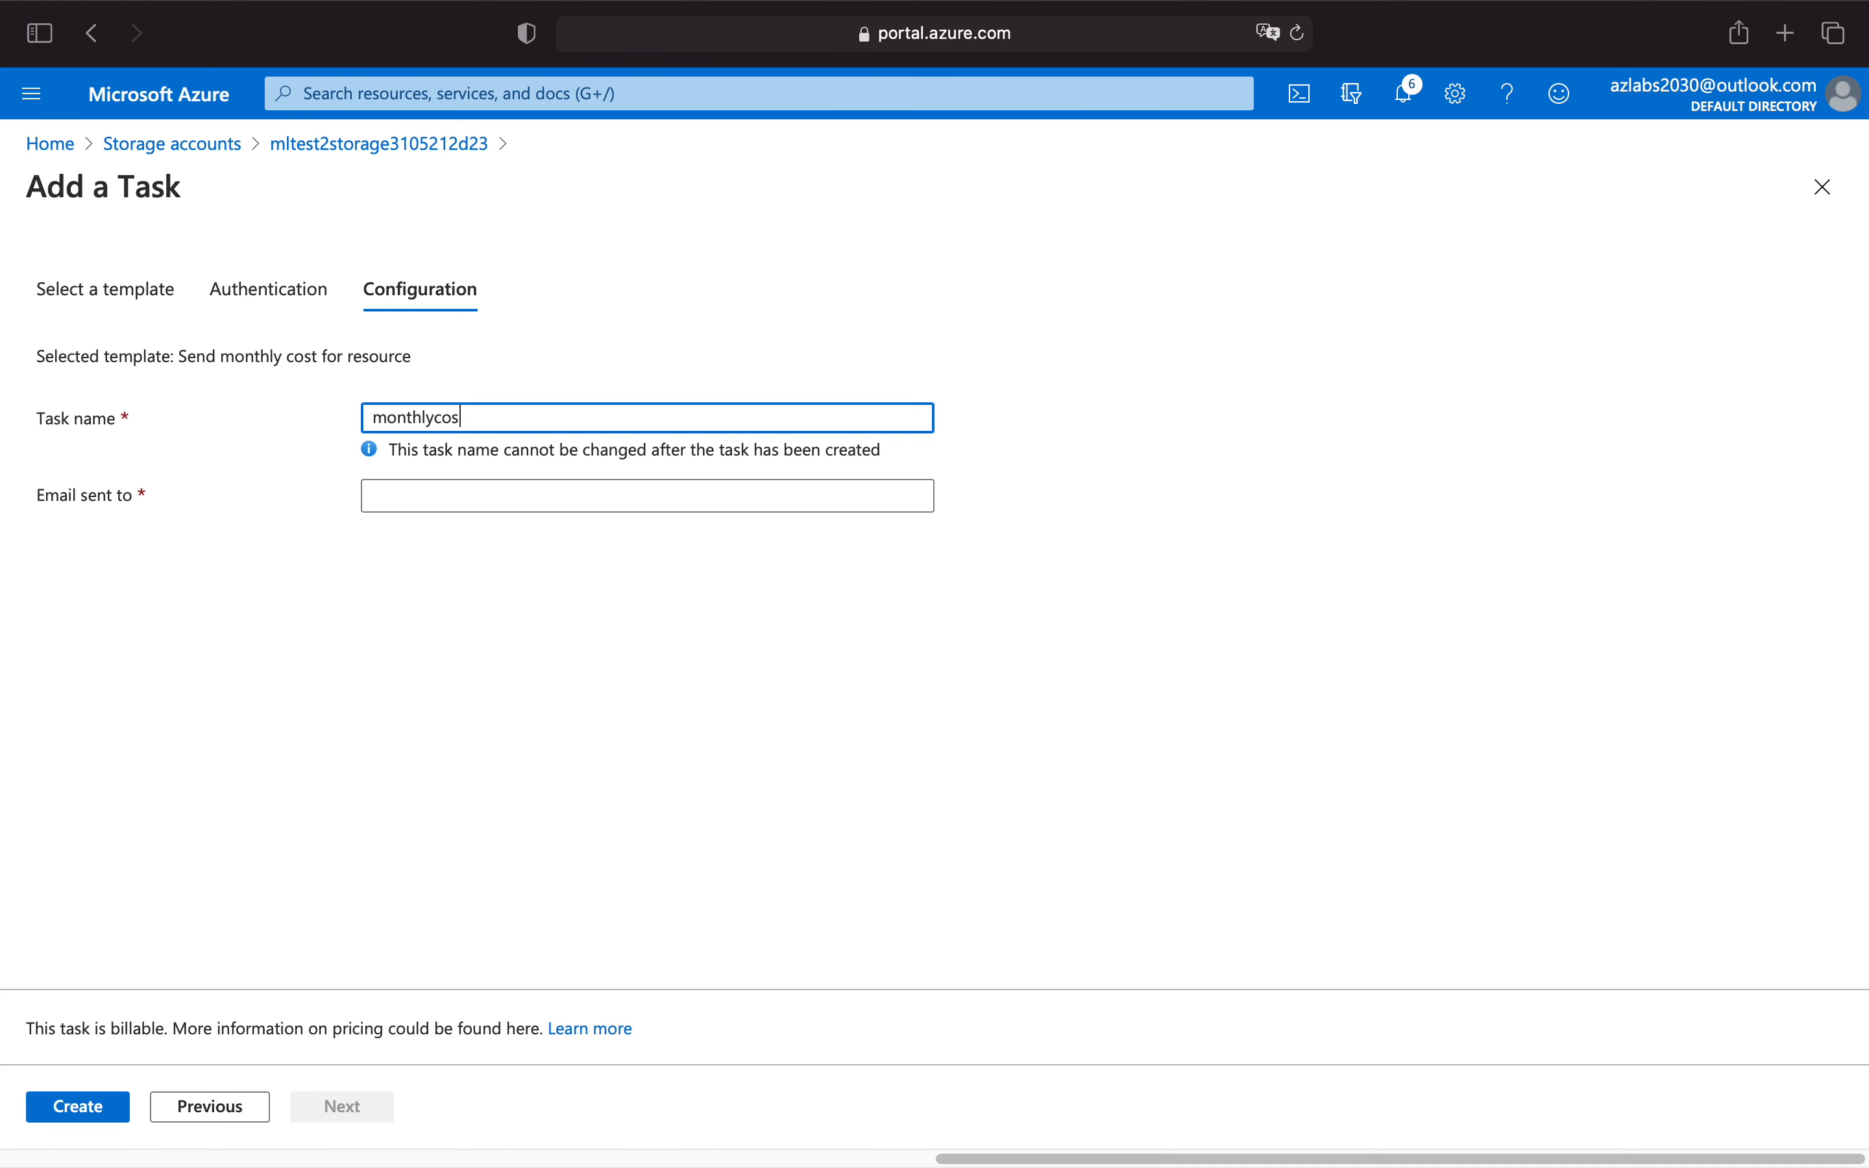
pyautogui.write('tforstorageaccount')
pyautogui.moveTo(630, 421); pyautogui.dragTo(348, 425)
# Enter the recipient's e-mail address for the monthly cost report and create the task.
pyautogui.click(452, 500)
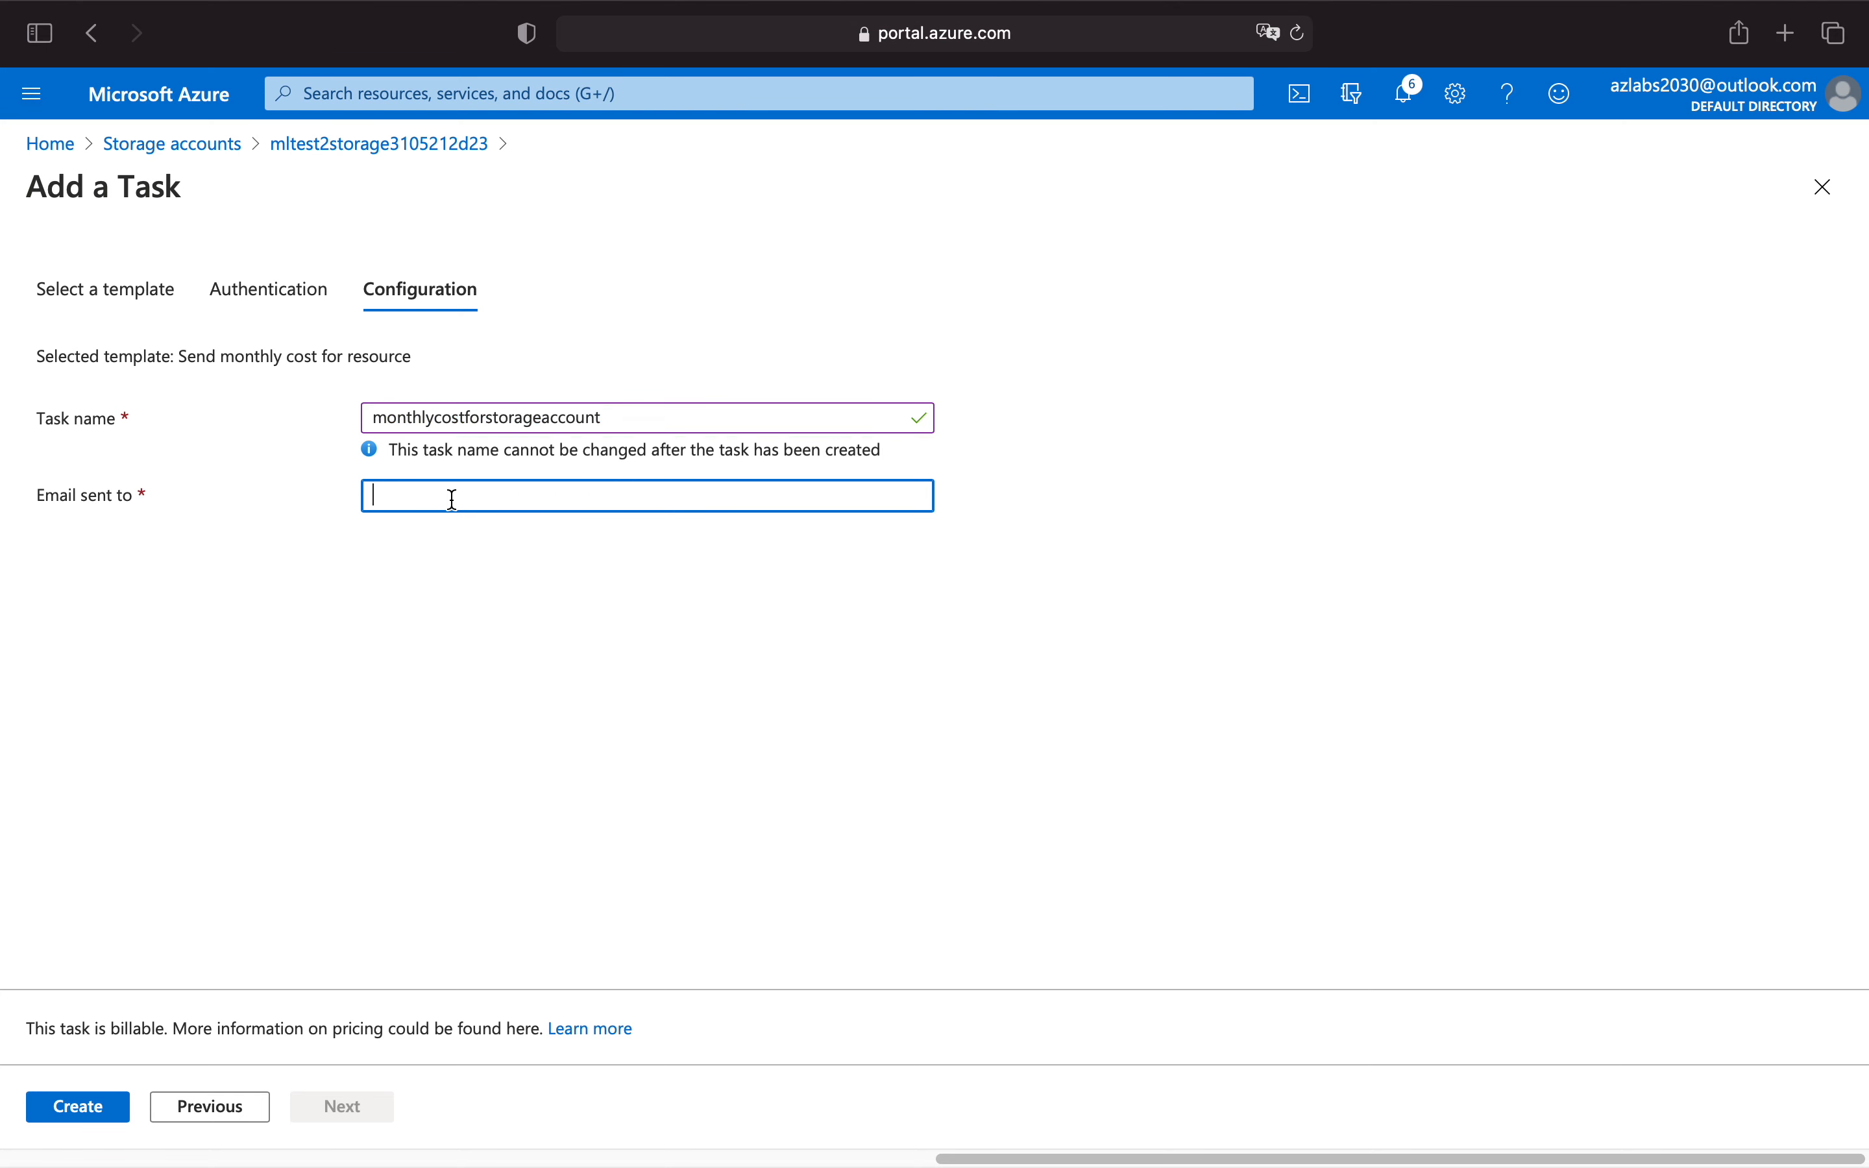
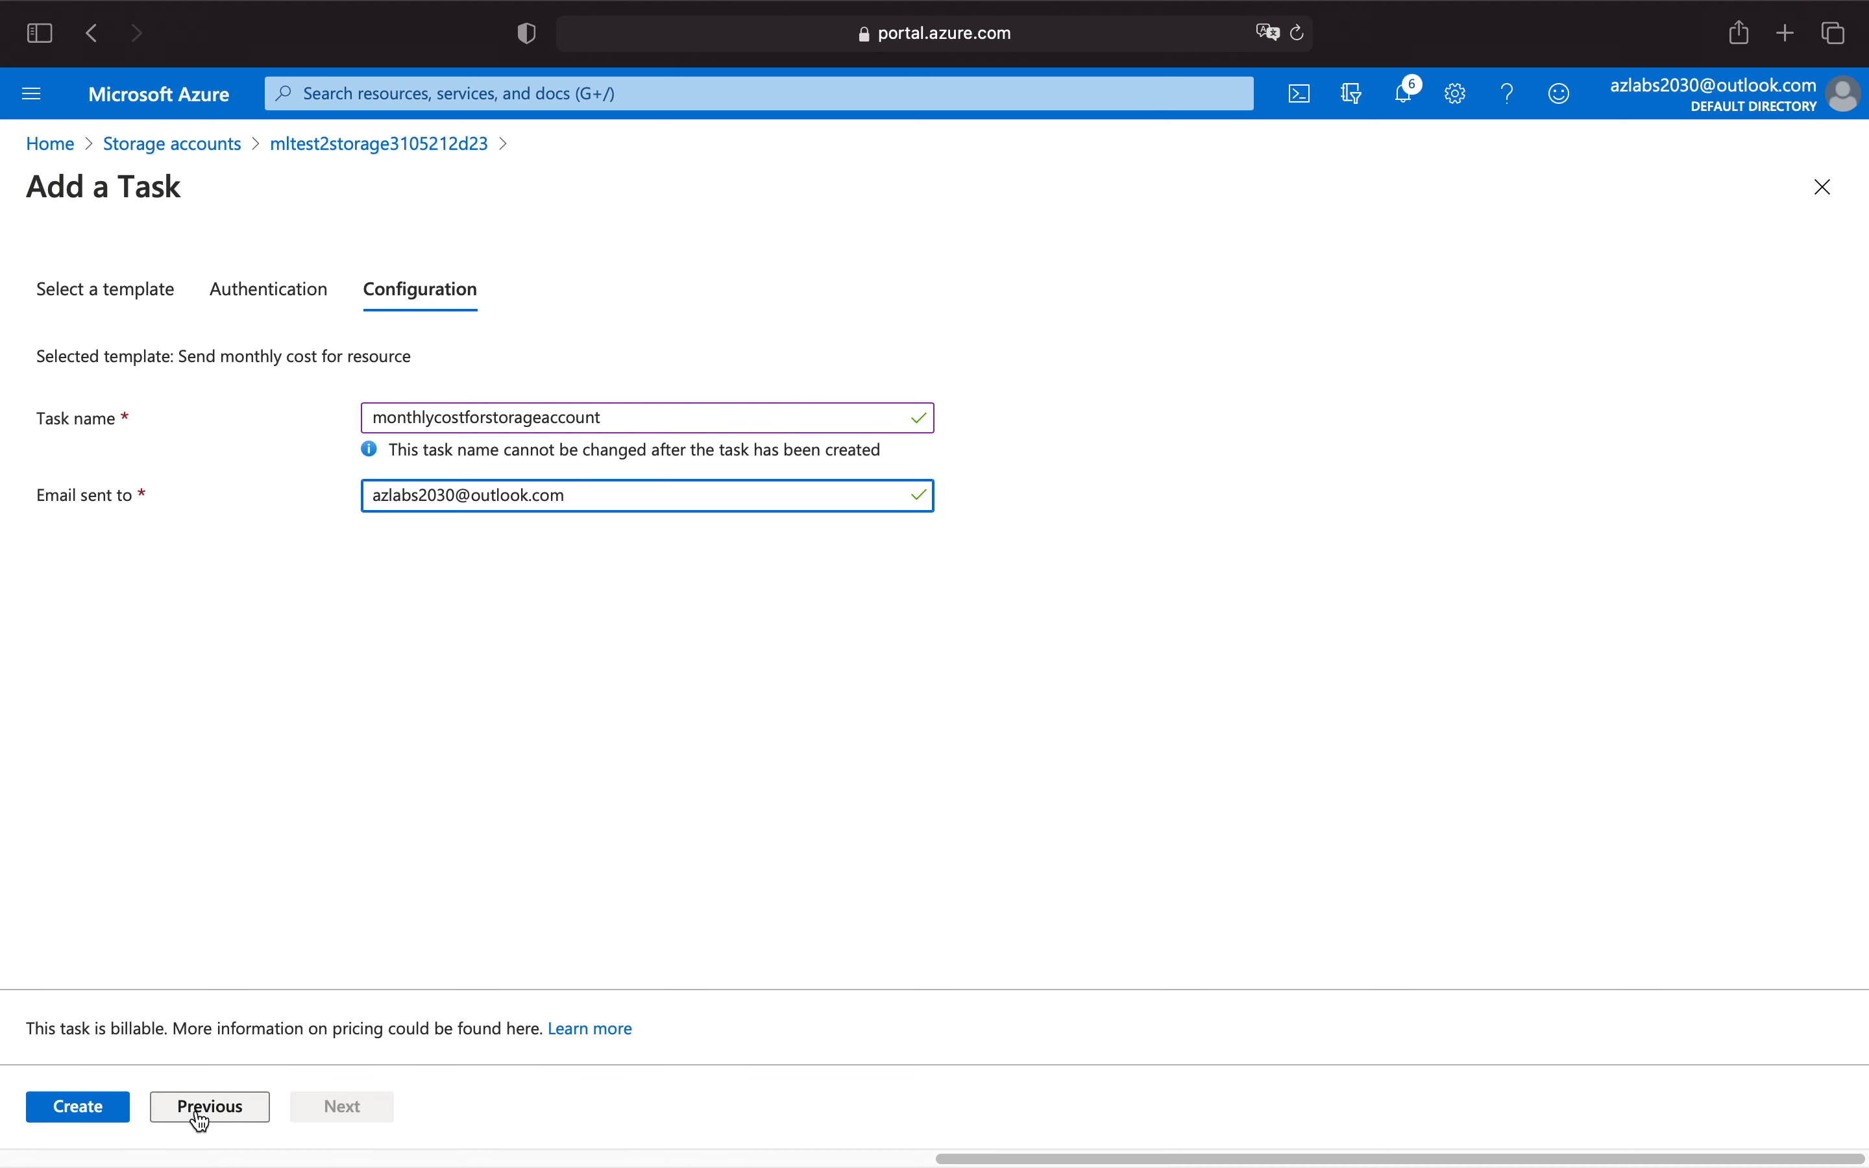
pyautogui.click(78, 1108)
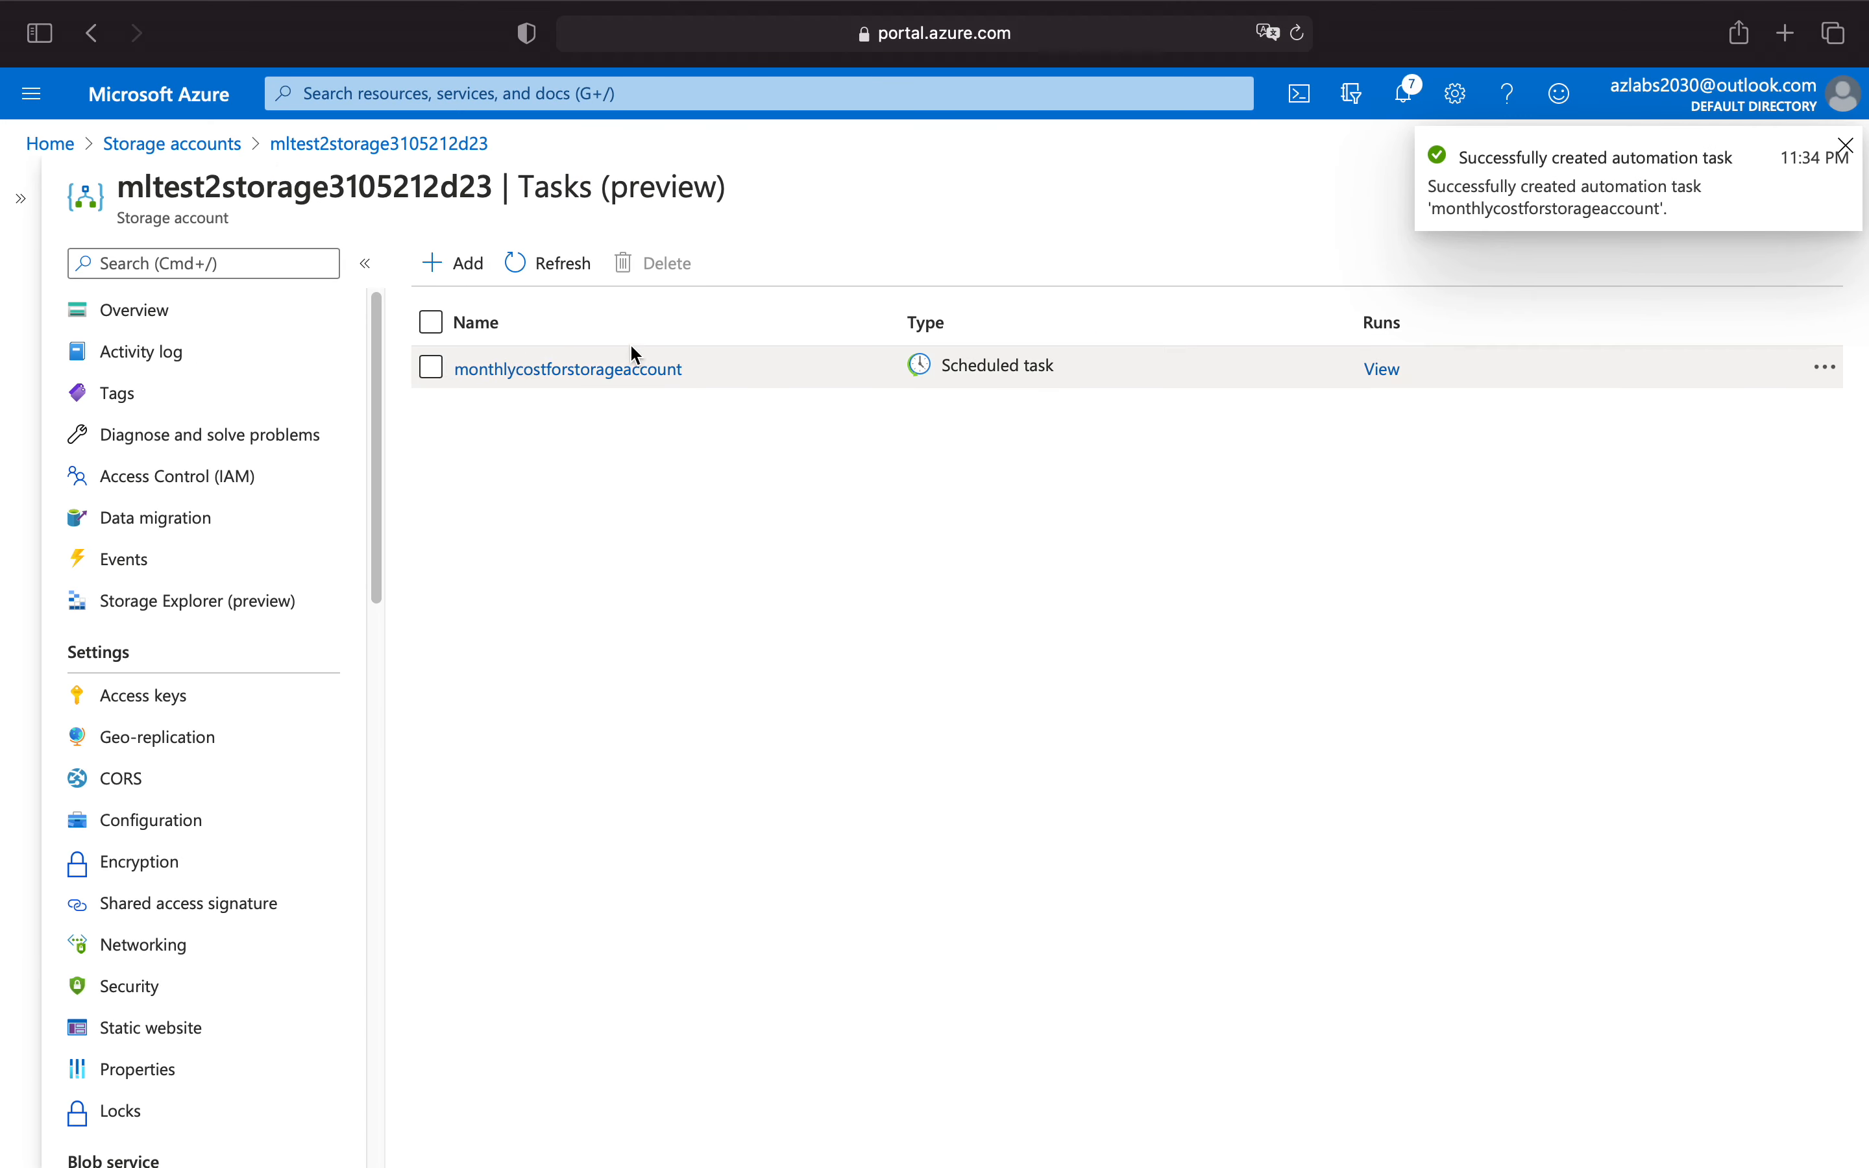
# Start another automation task from the "Delete old blobs" template and proceed to its configuration with the existing Azure Blob Storage connection.
pyautogui.tripleClick(1073, 365)
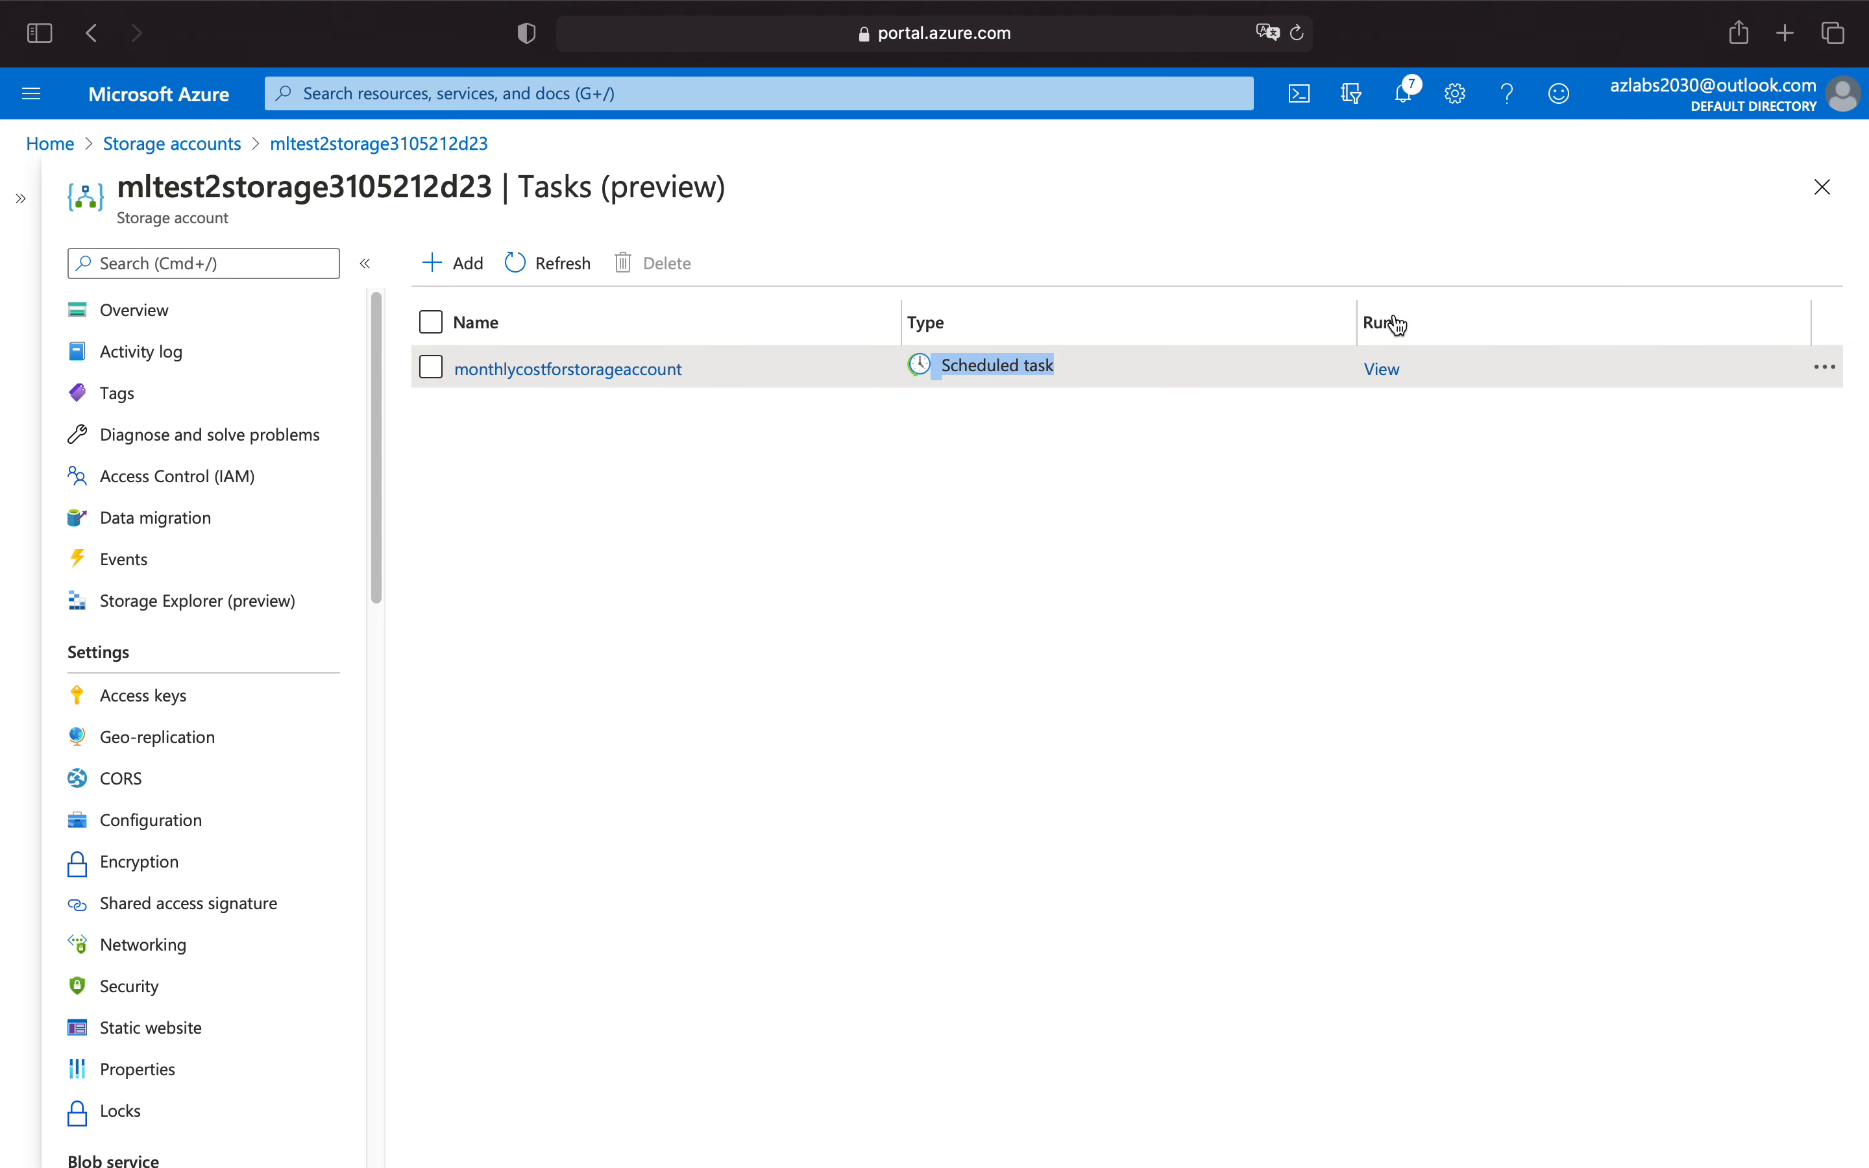
pyautogui.click(1825, 370)
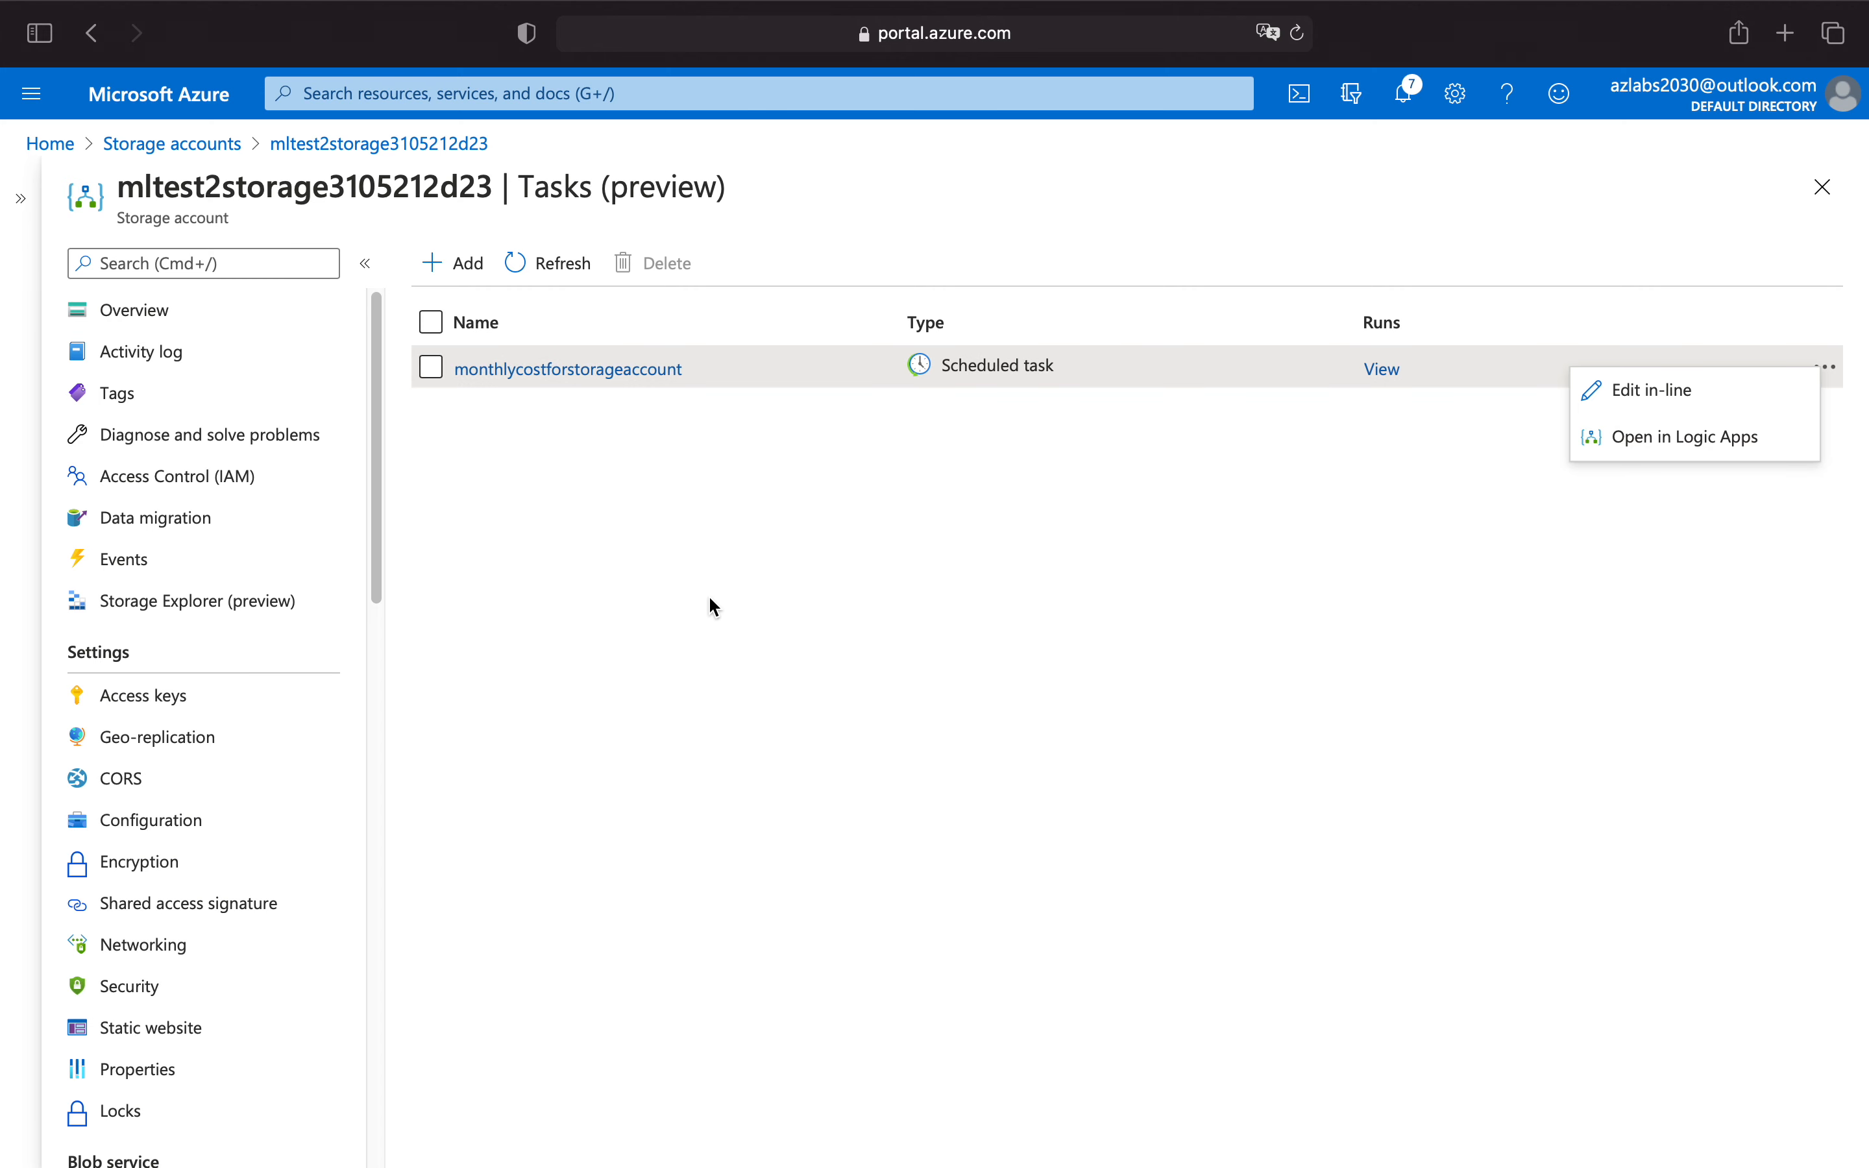
pyautogui.click(467, 271)
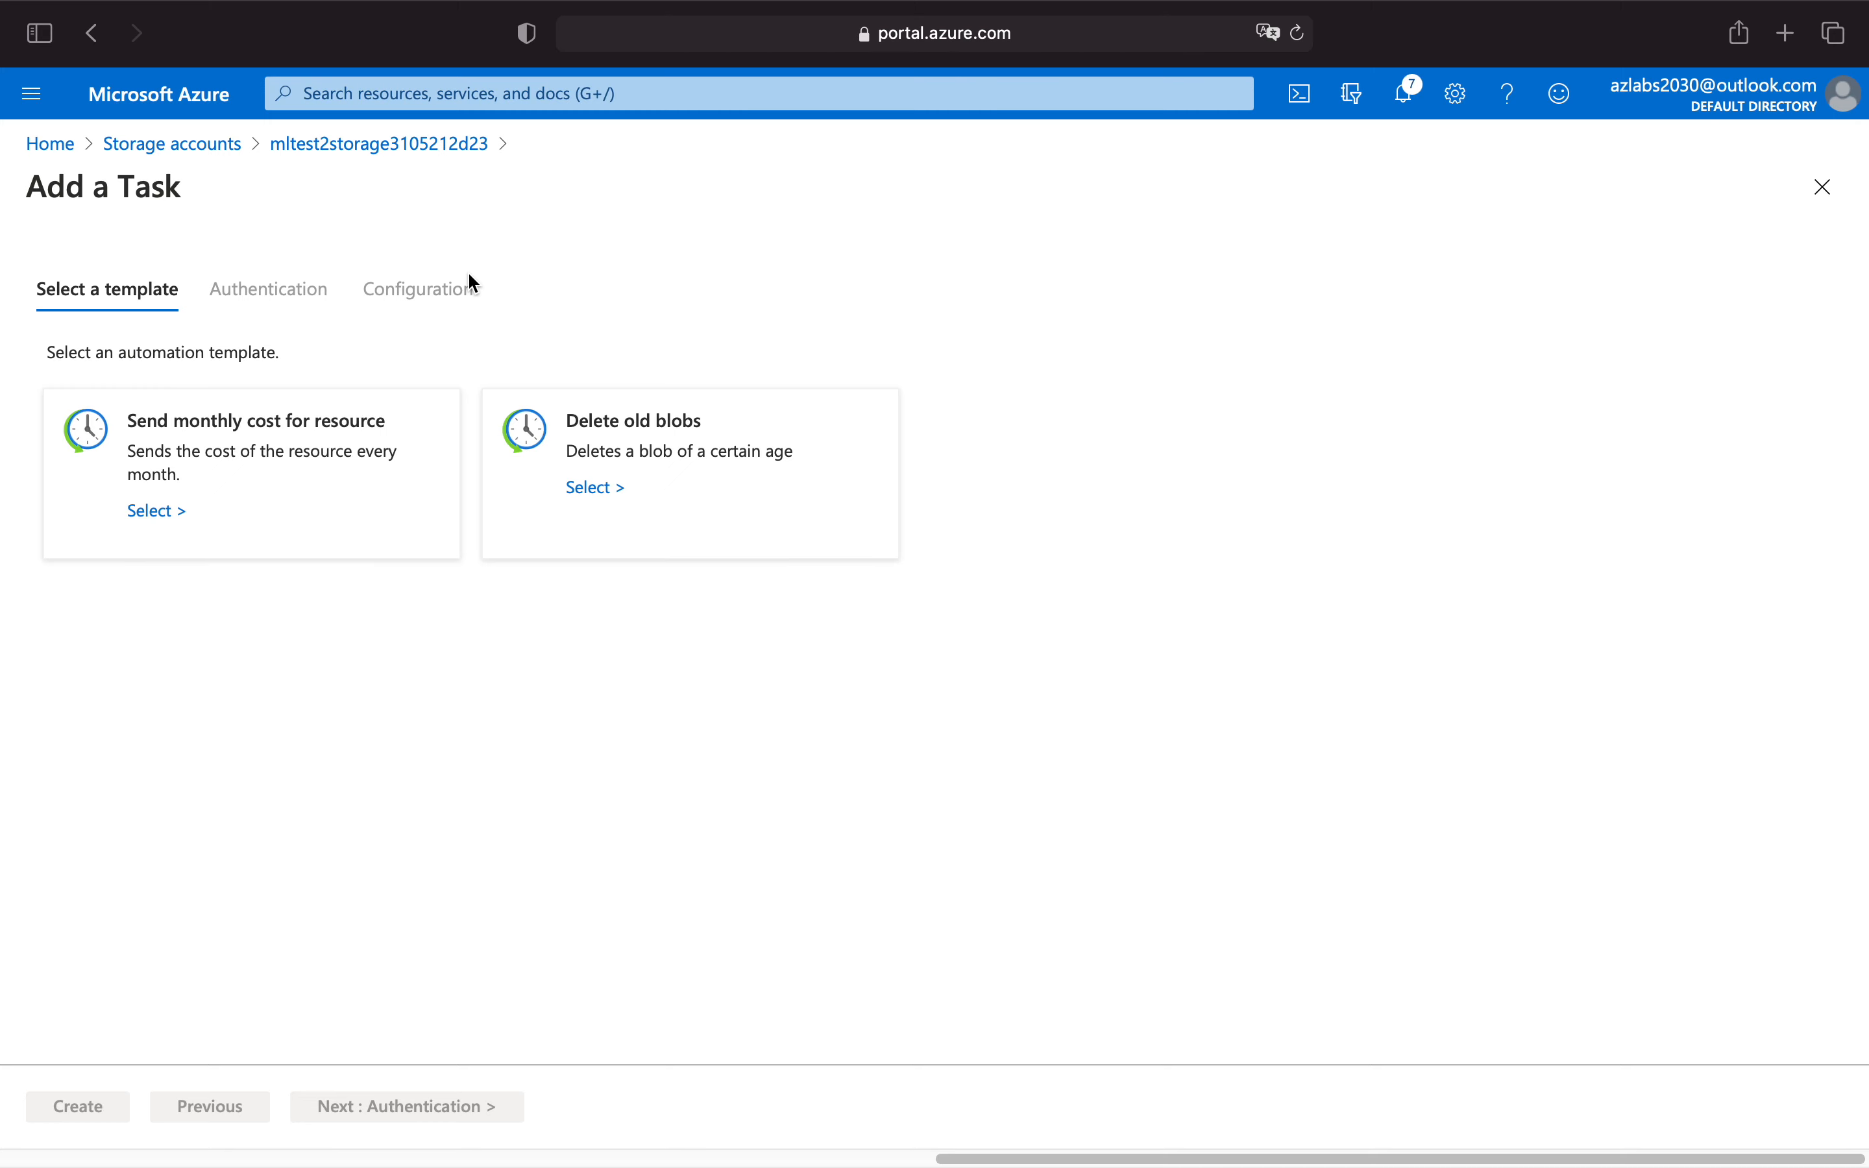
pyautogui.click(606, 494)
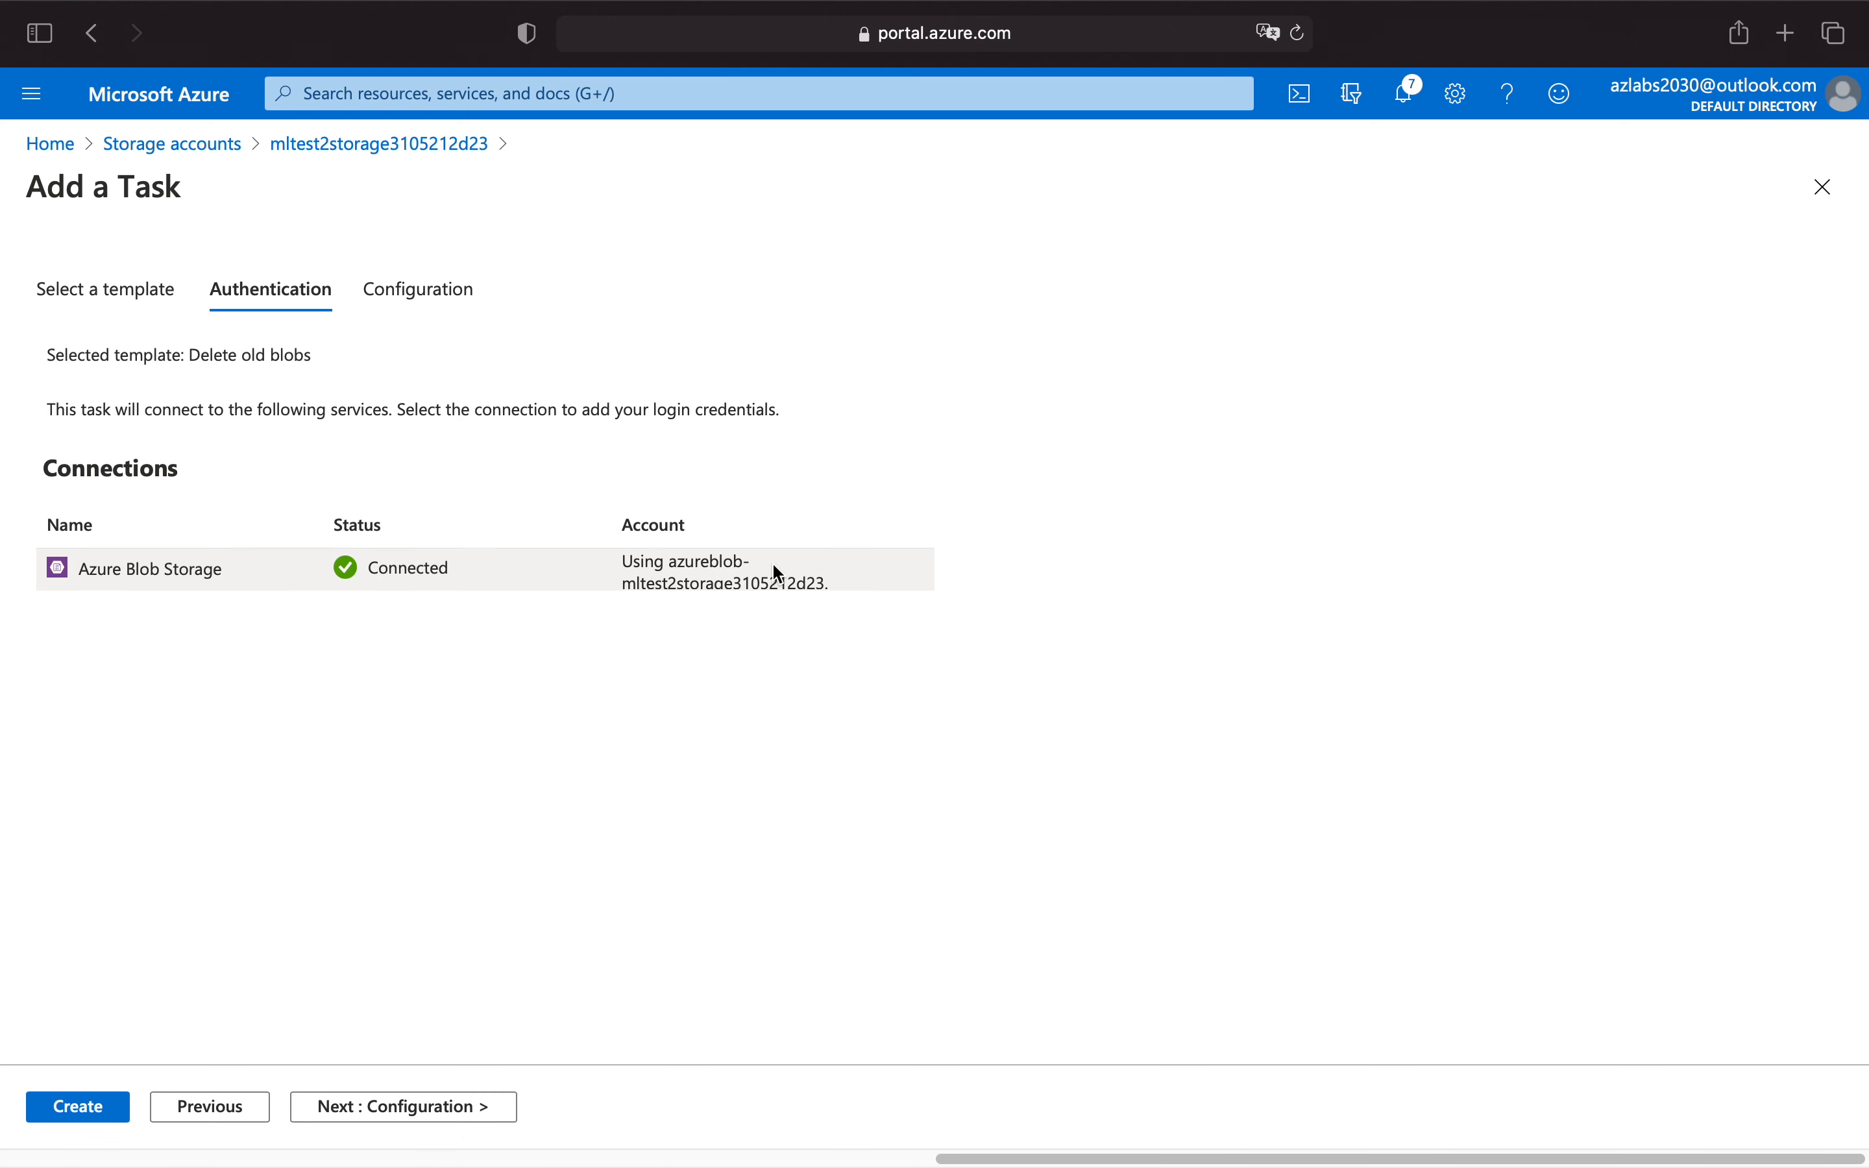
pyautogui.click(402, 1129)
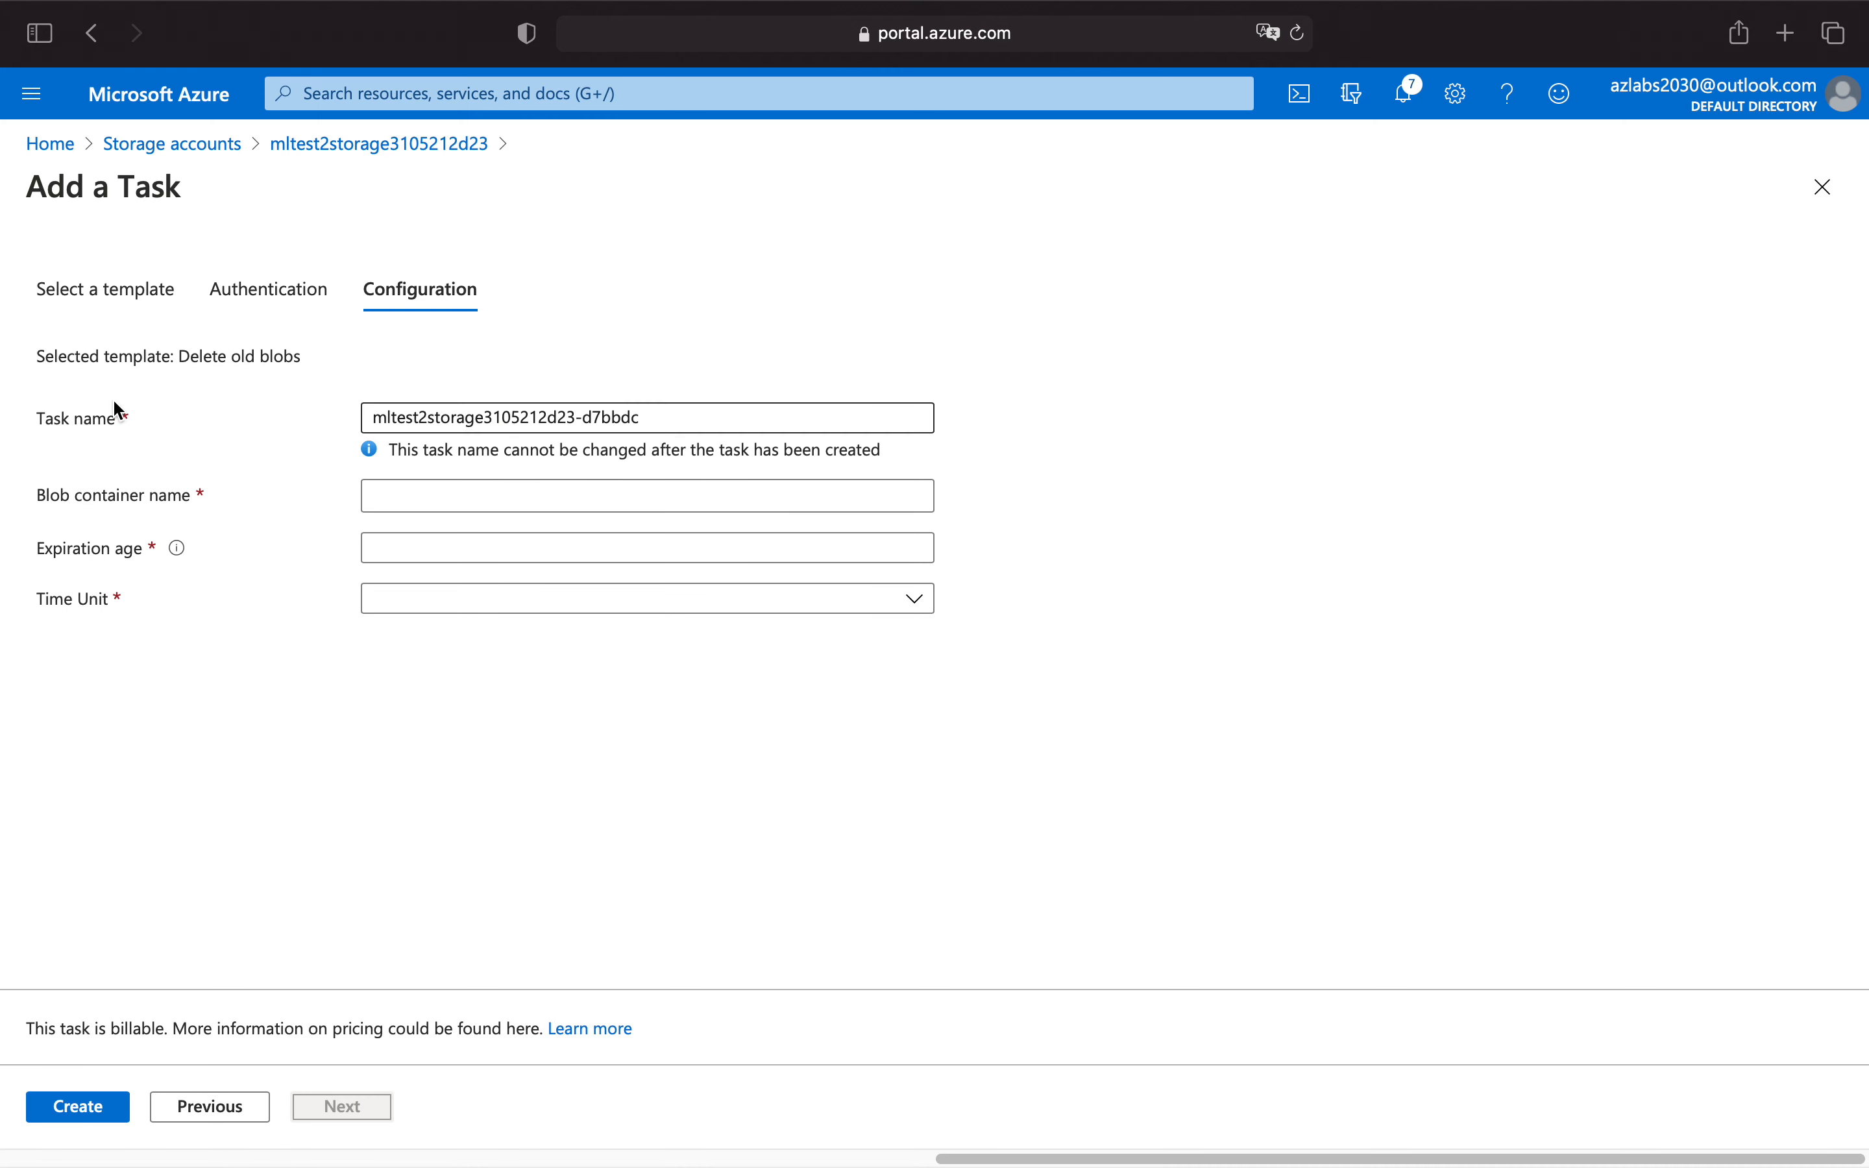
# Open the storage account's containers in a separate browser tab and copy the name of the azureml container.
pyautogui.click(427, 501)
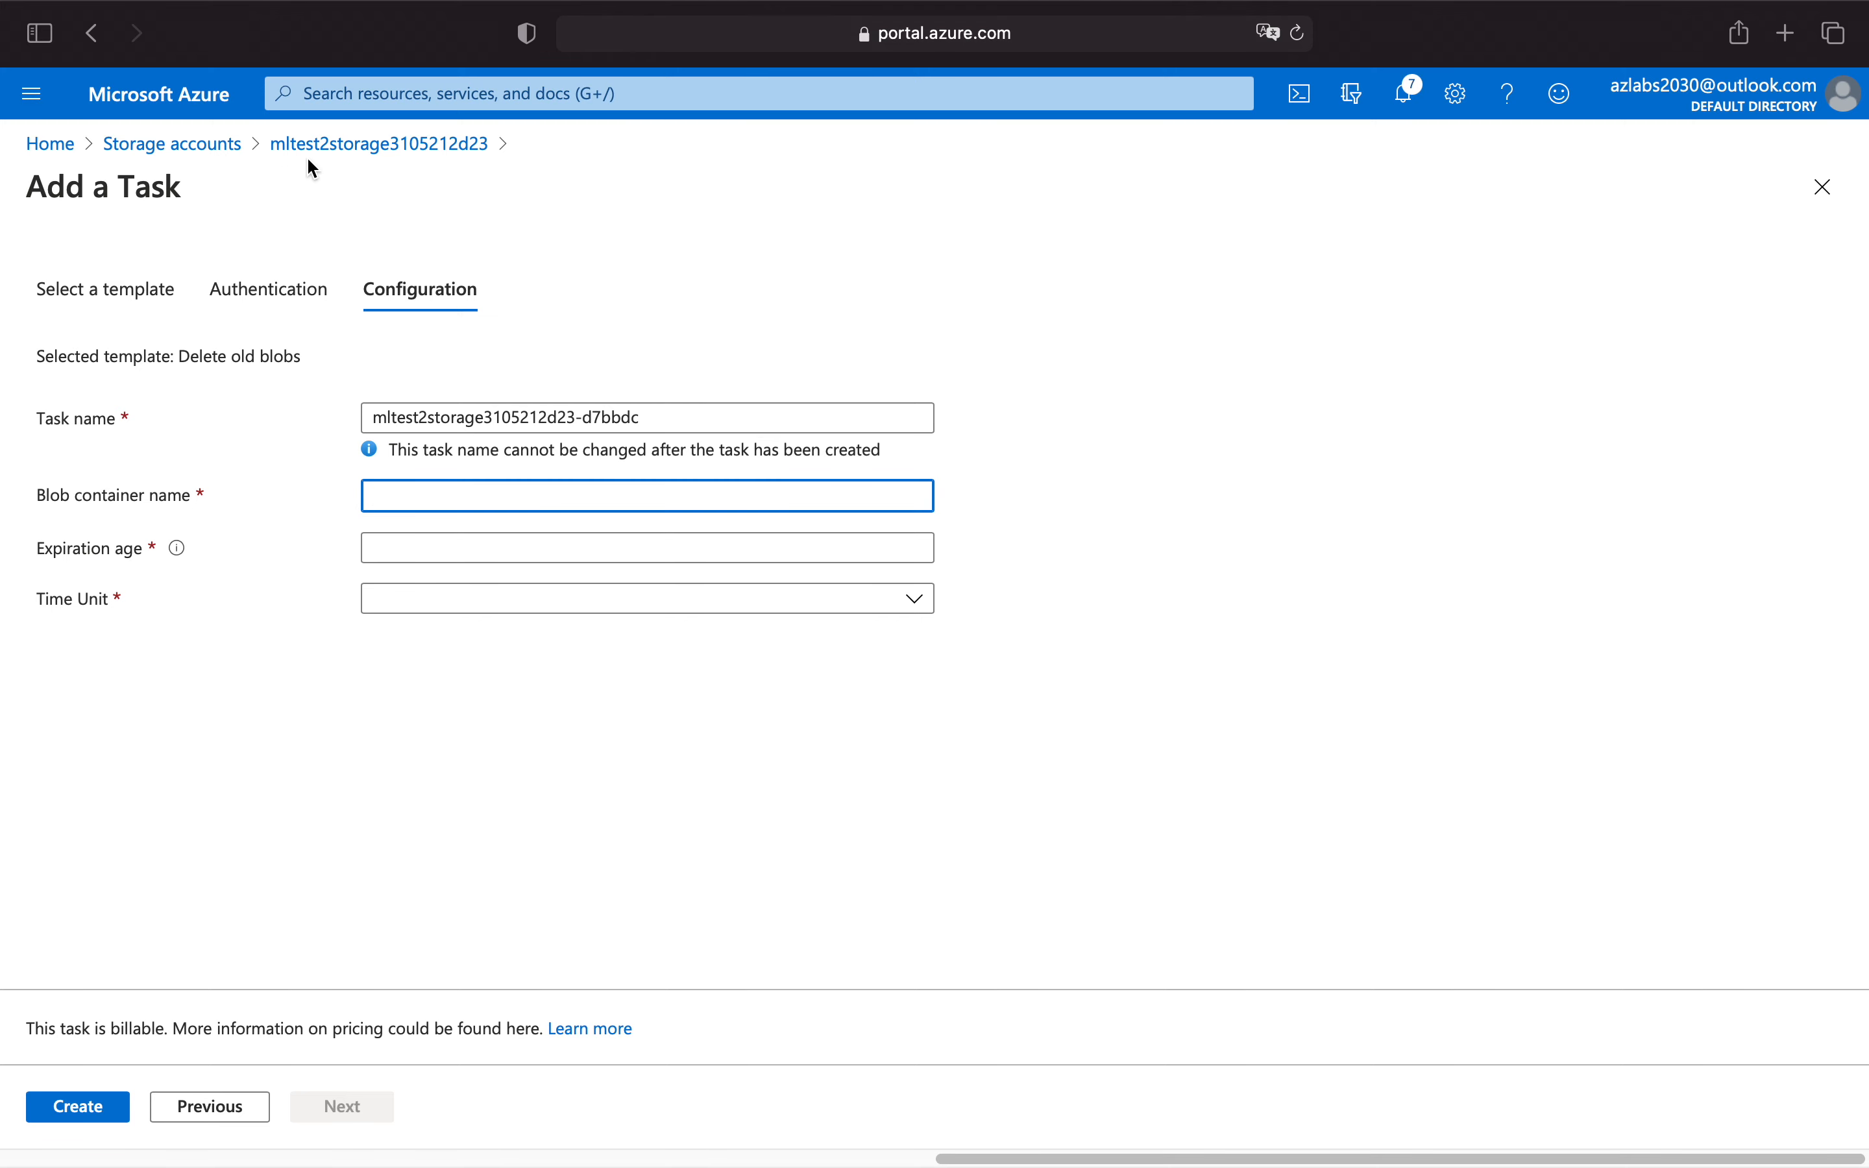
pyautogui.rightClick(349, 146)
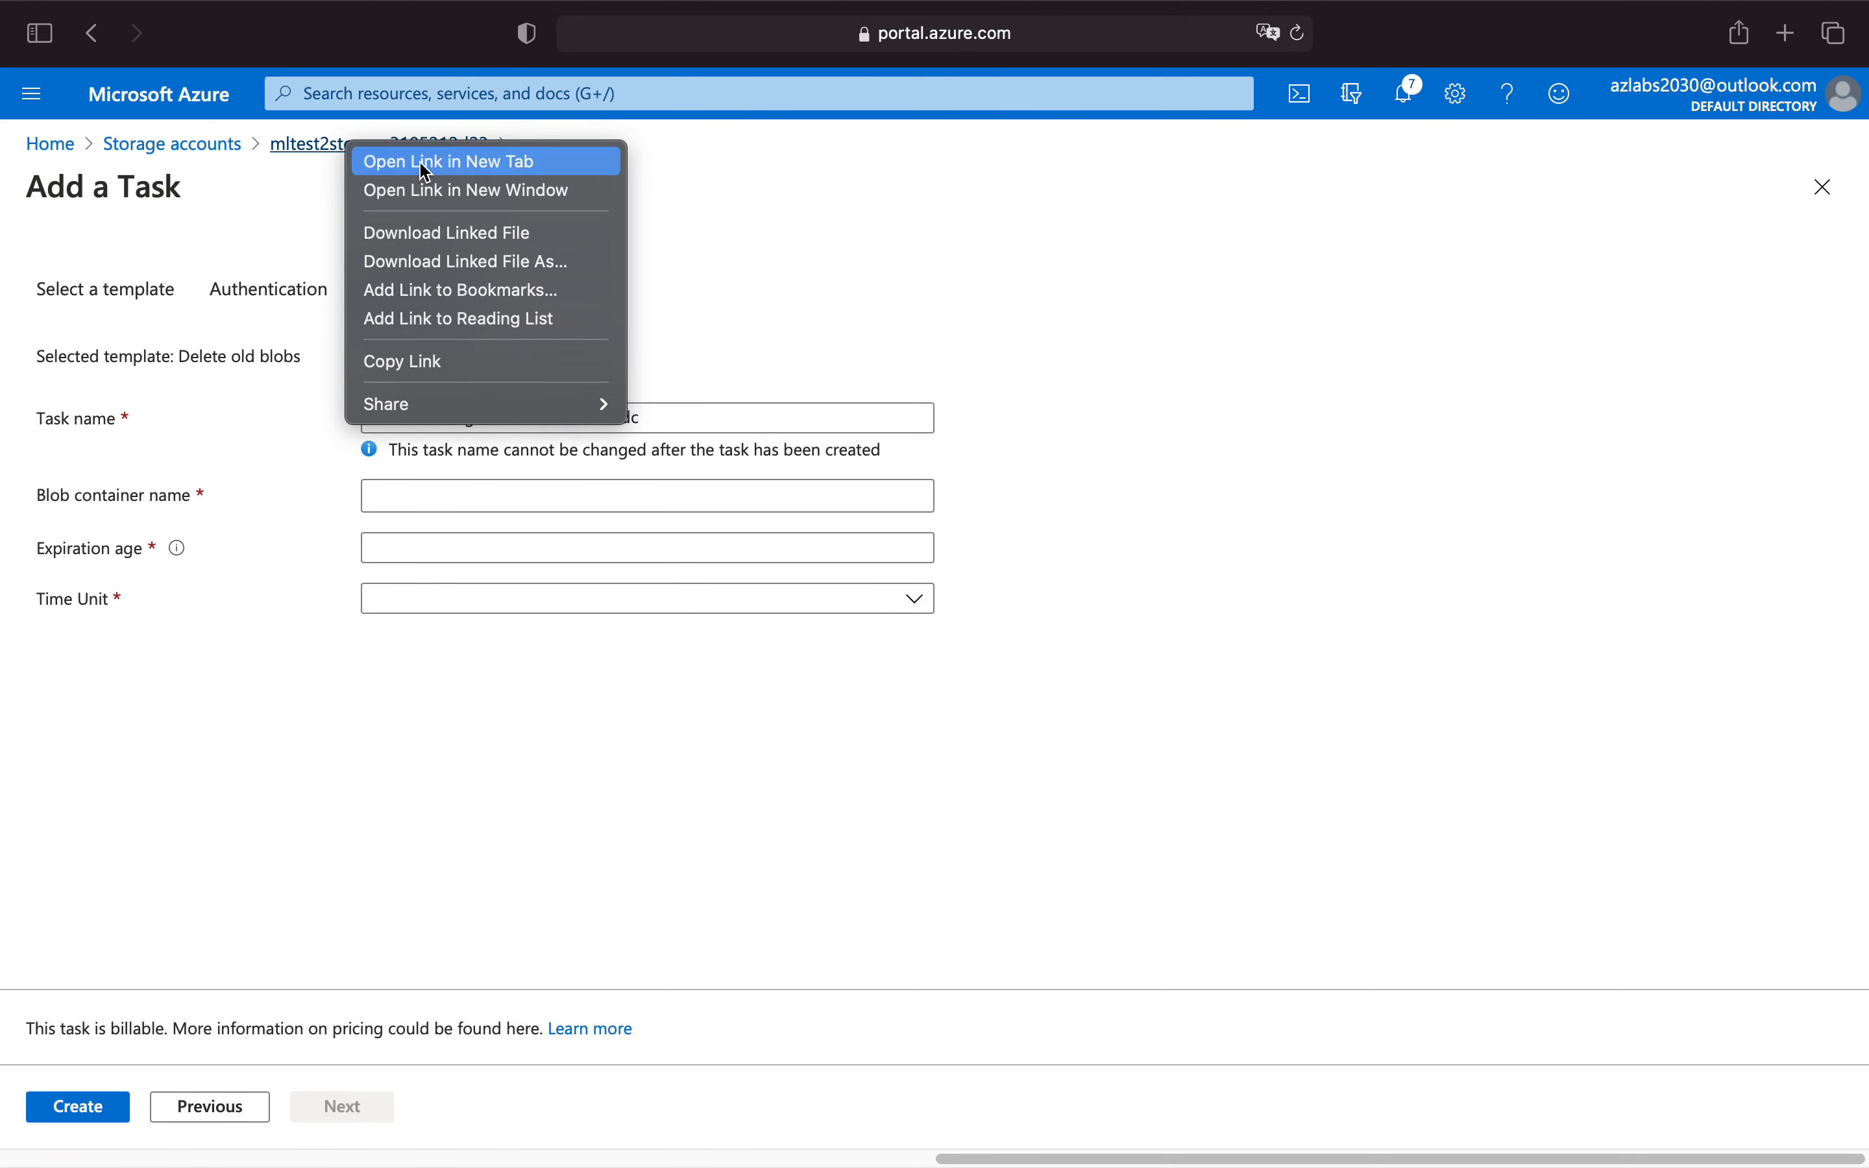
pyautogui.click(435, 163)
pyautogui.click(1437, 85)
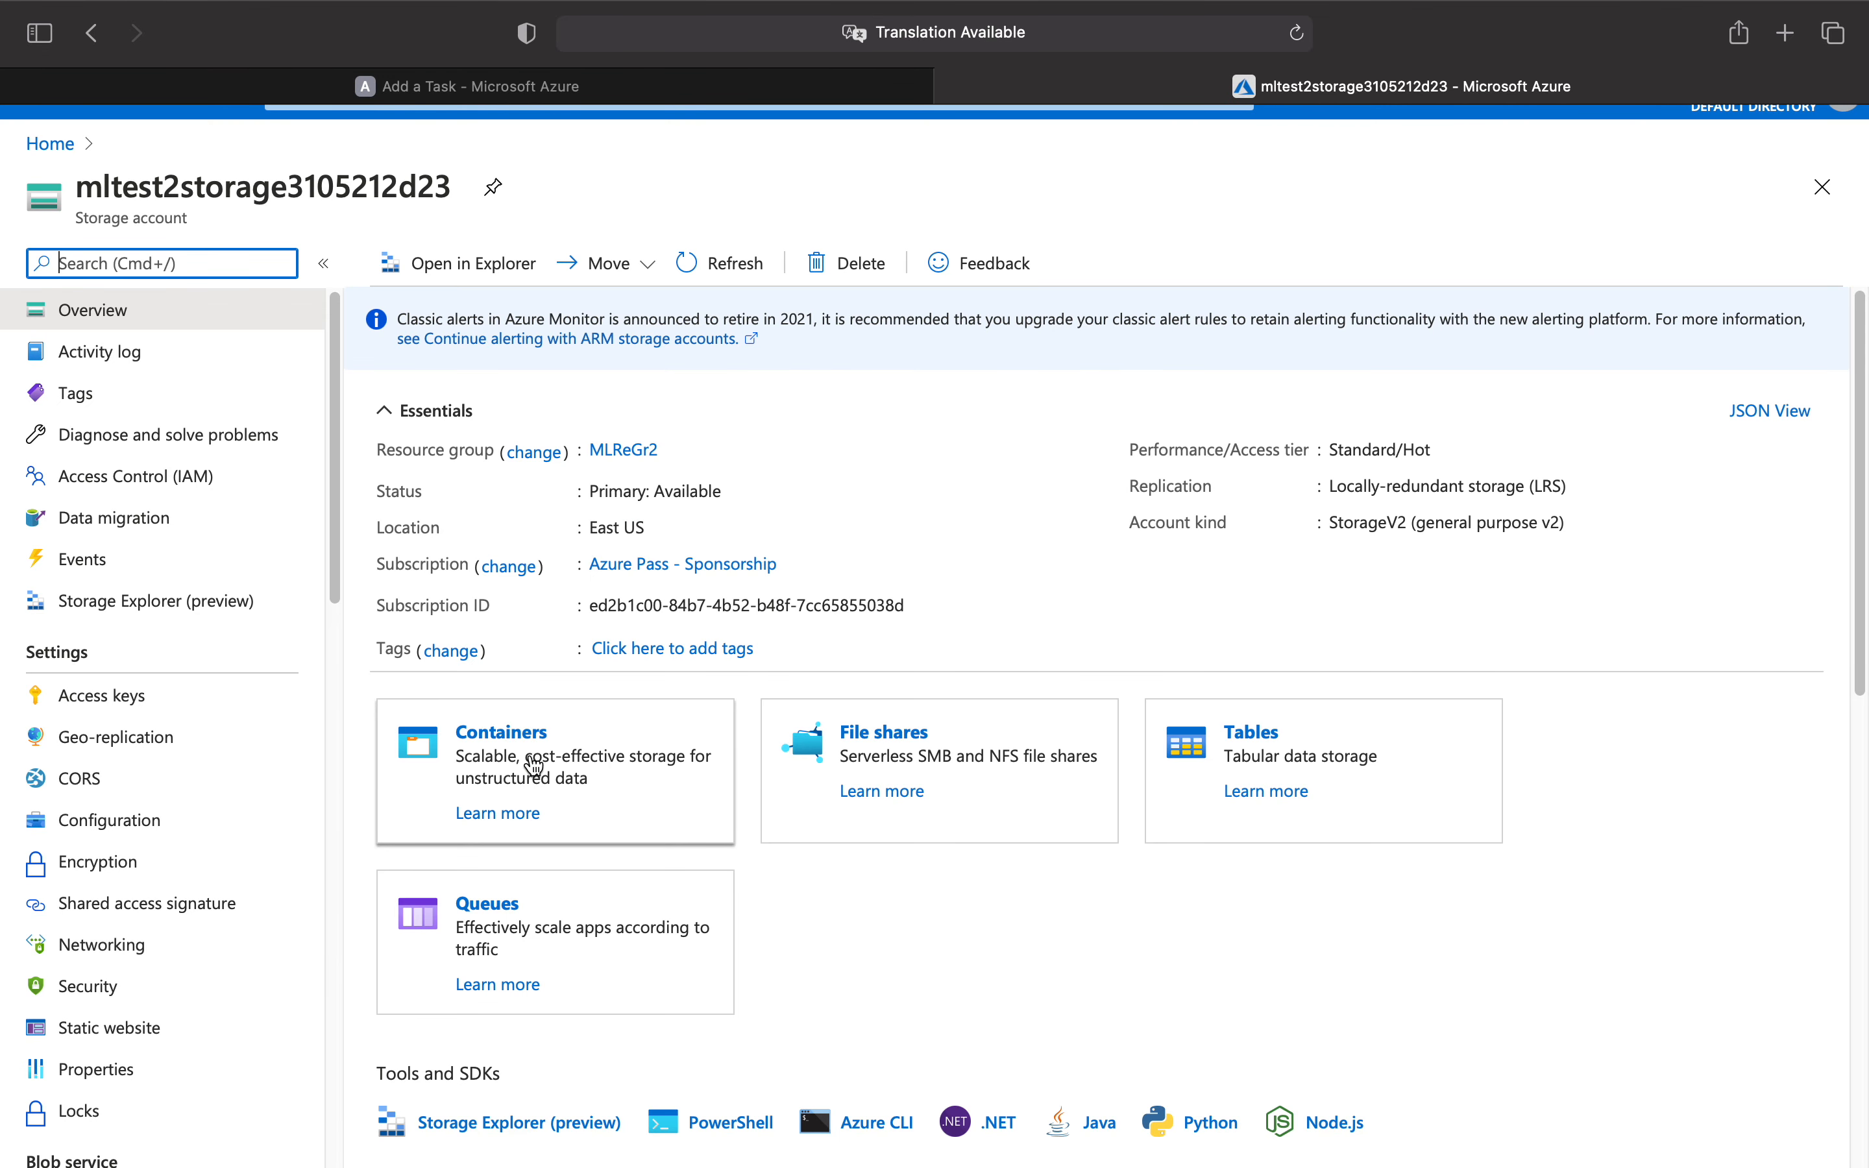
pyautogui.click(515, 738)
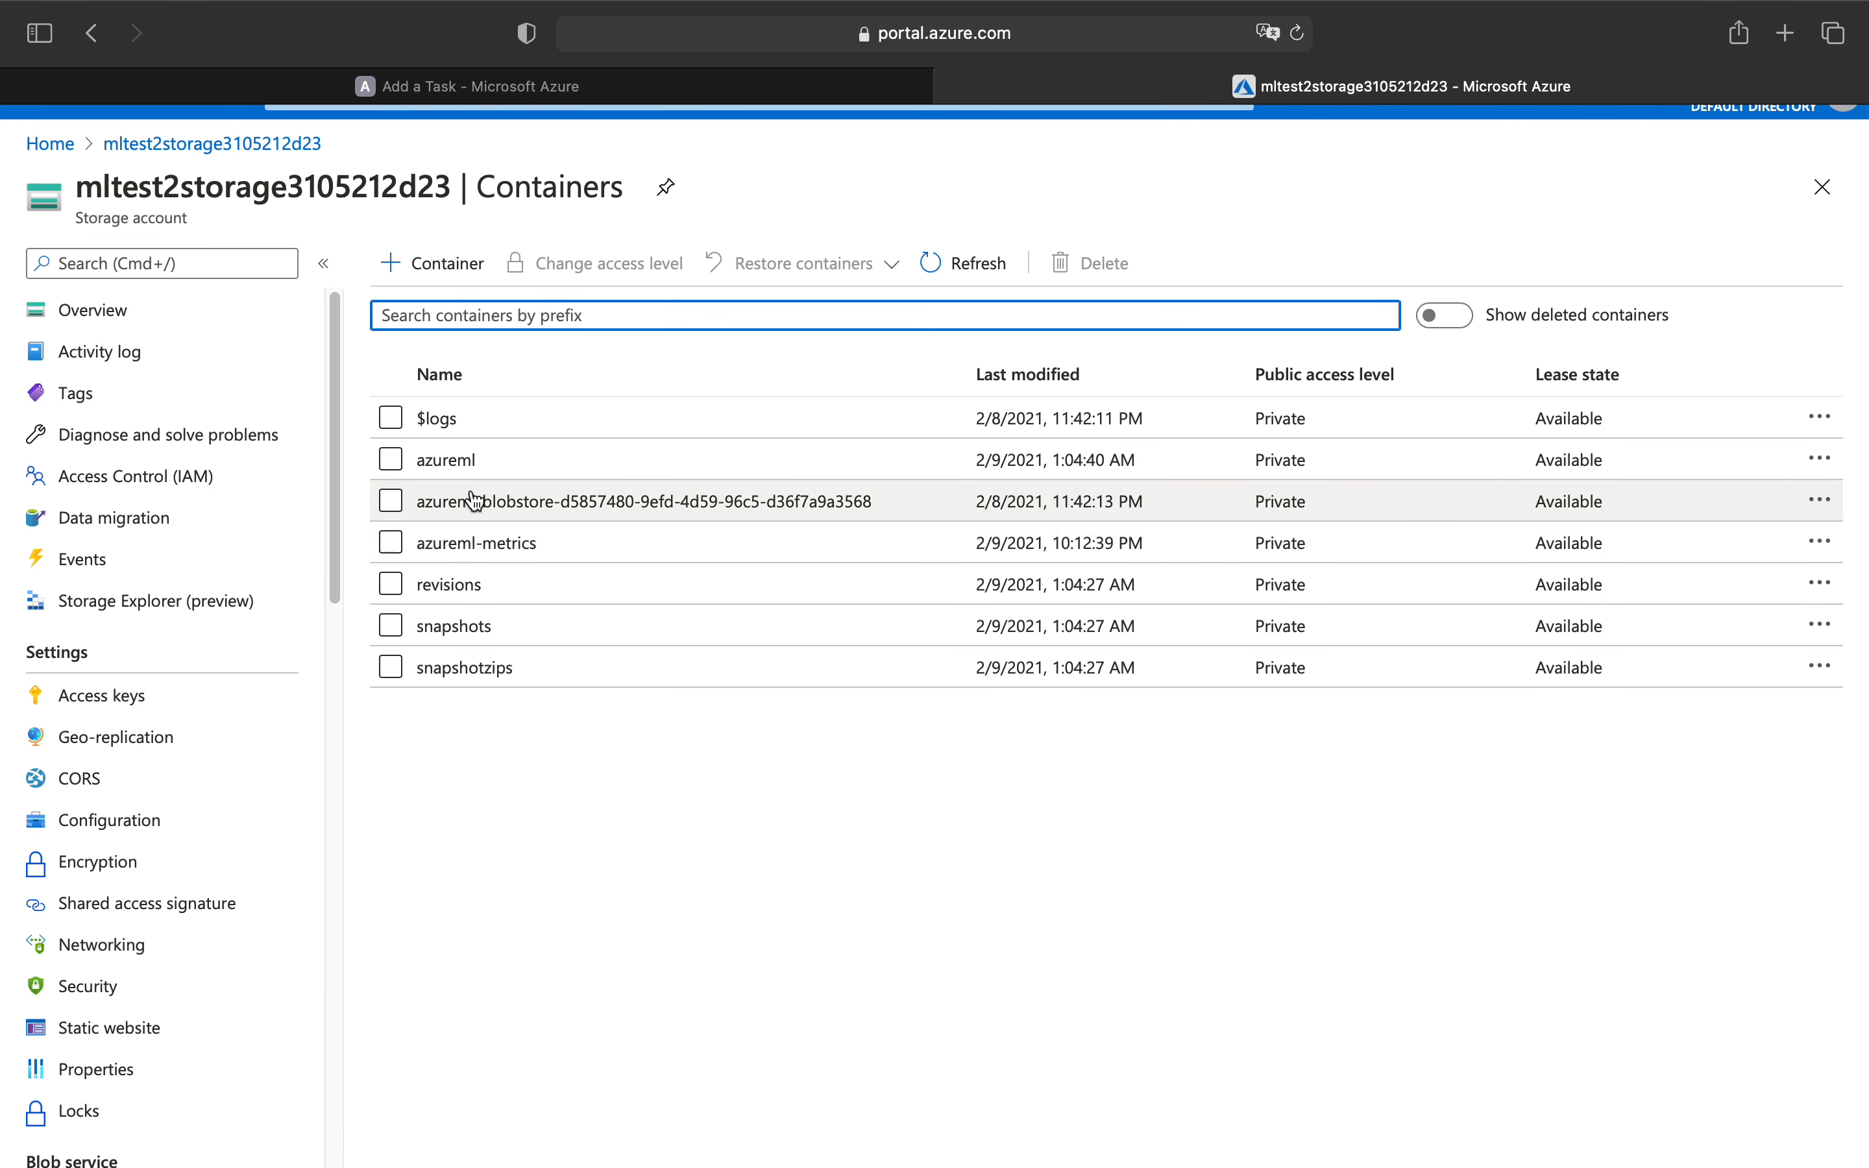
pyautogui.click(446, 460)
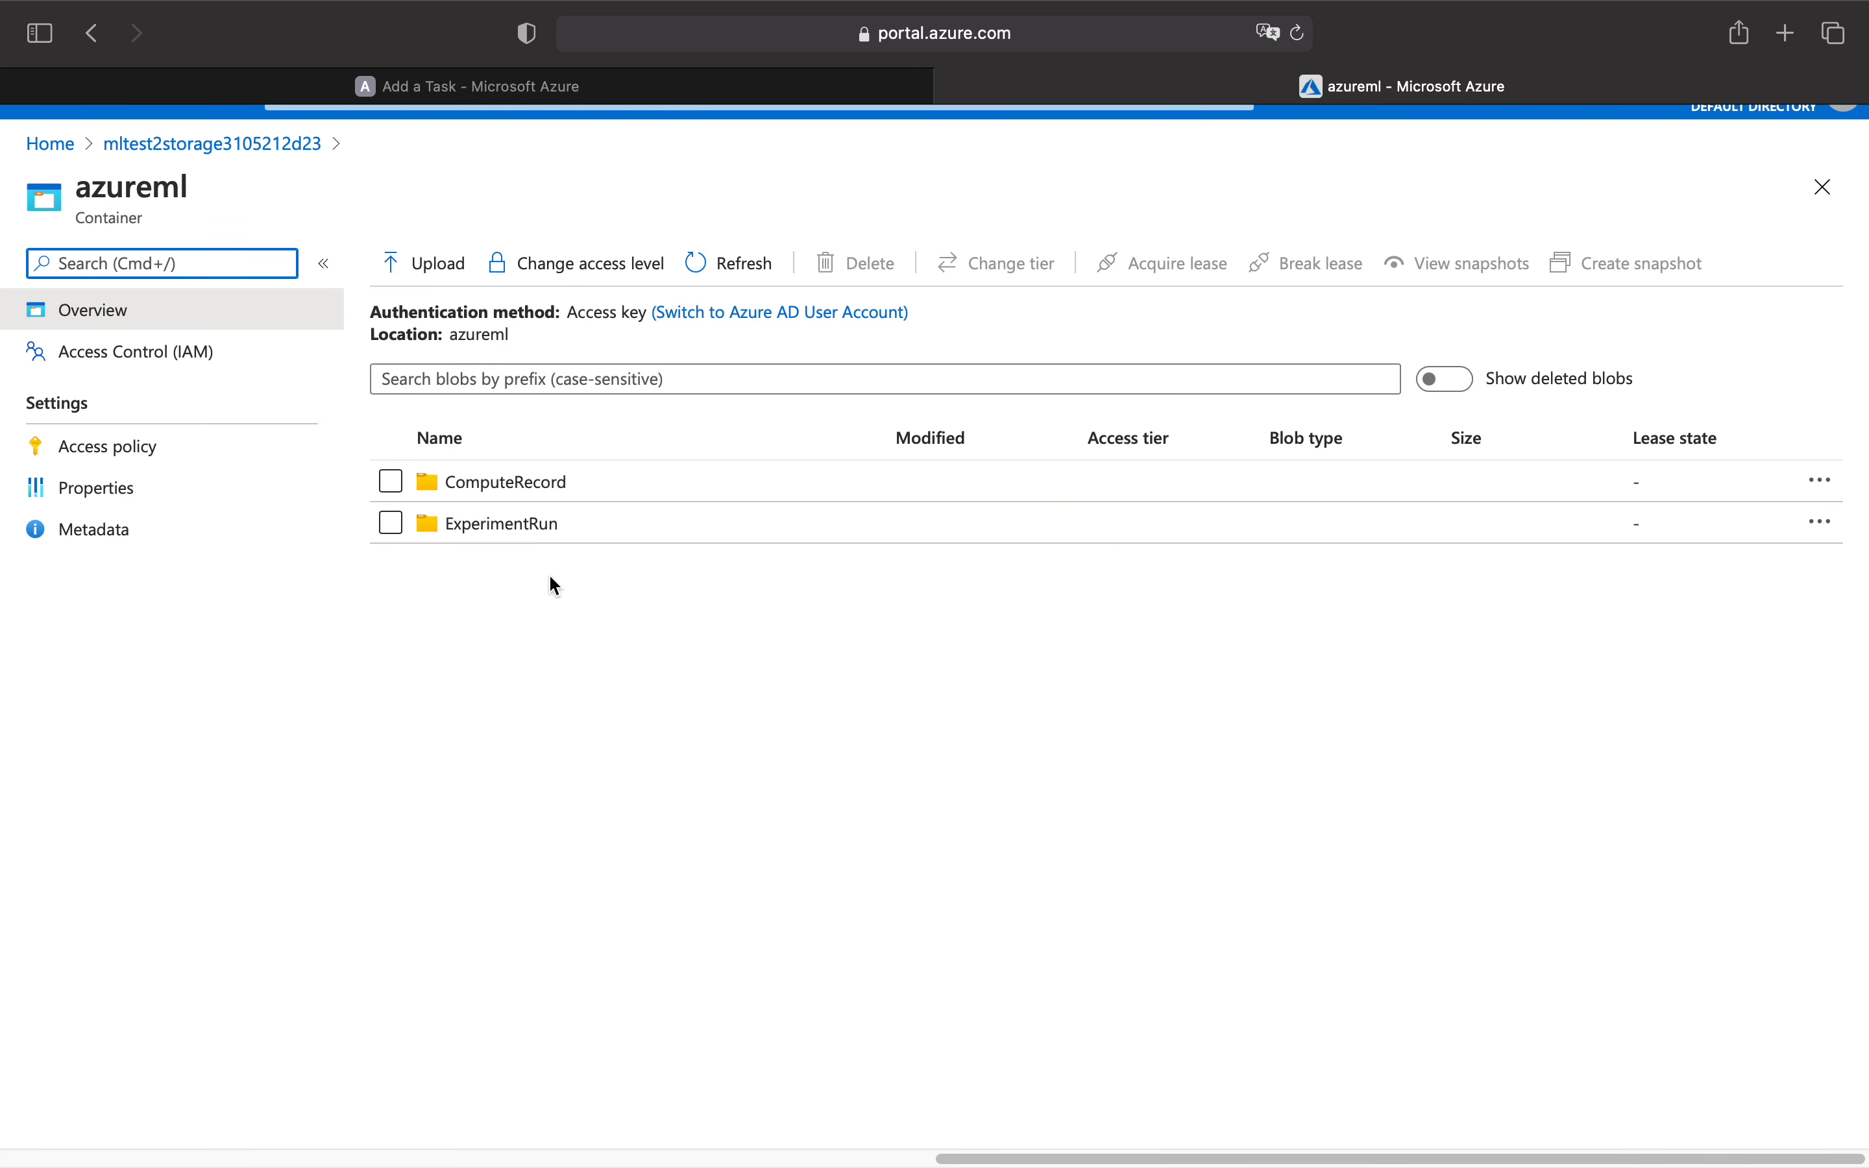
pyautogui.doubleClick(134, 187)
pyautogui.rightClick(127, 188)
pyautogui.click(218, 278)
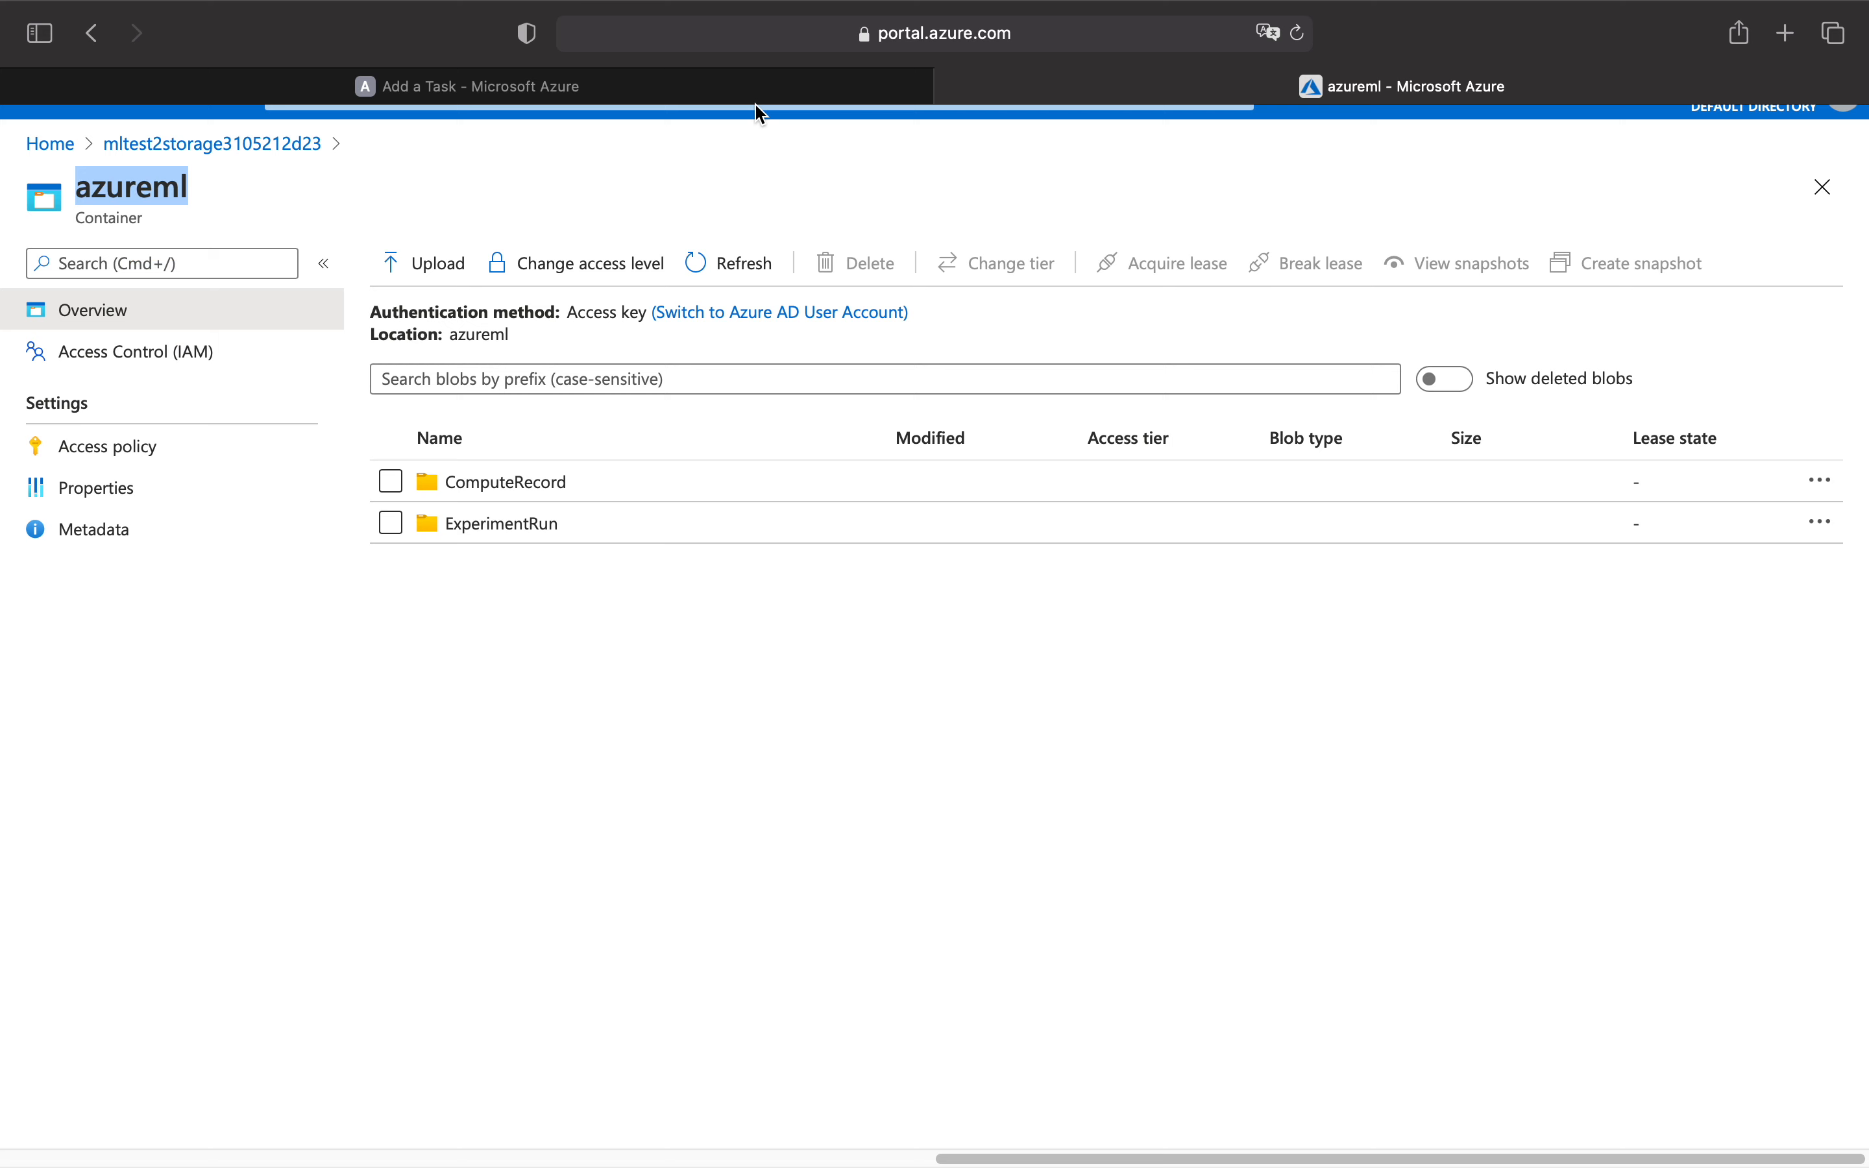
# Set the blob deletion task's container to azureml and its expiration age to 6 months, and create the task.
pyautogui.click(539, 86)
pyautogui.click(377, 528)
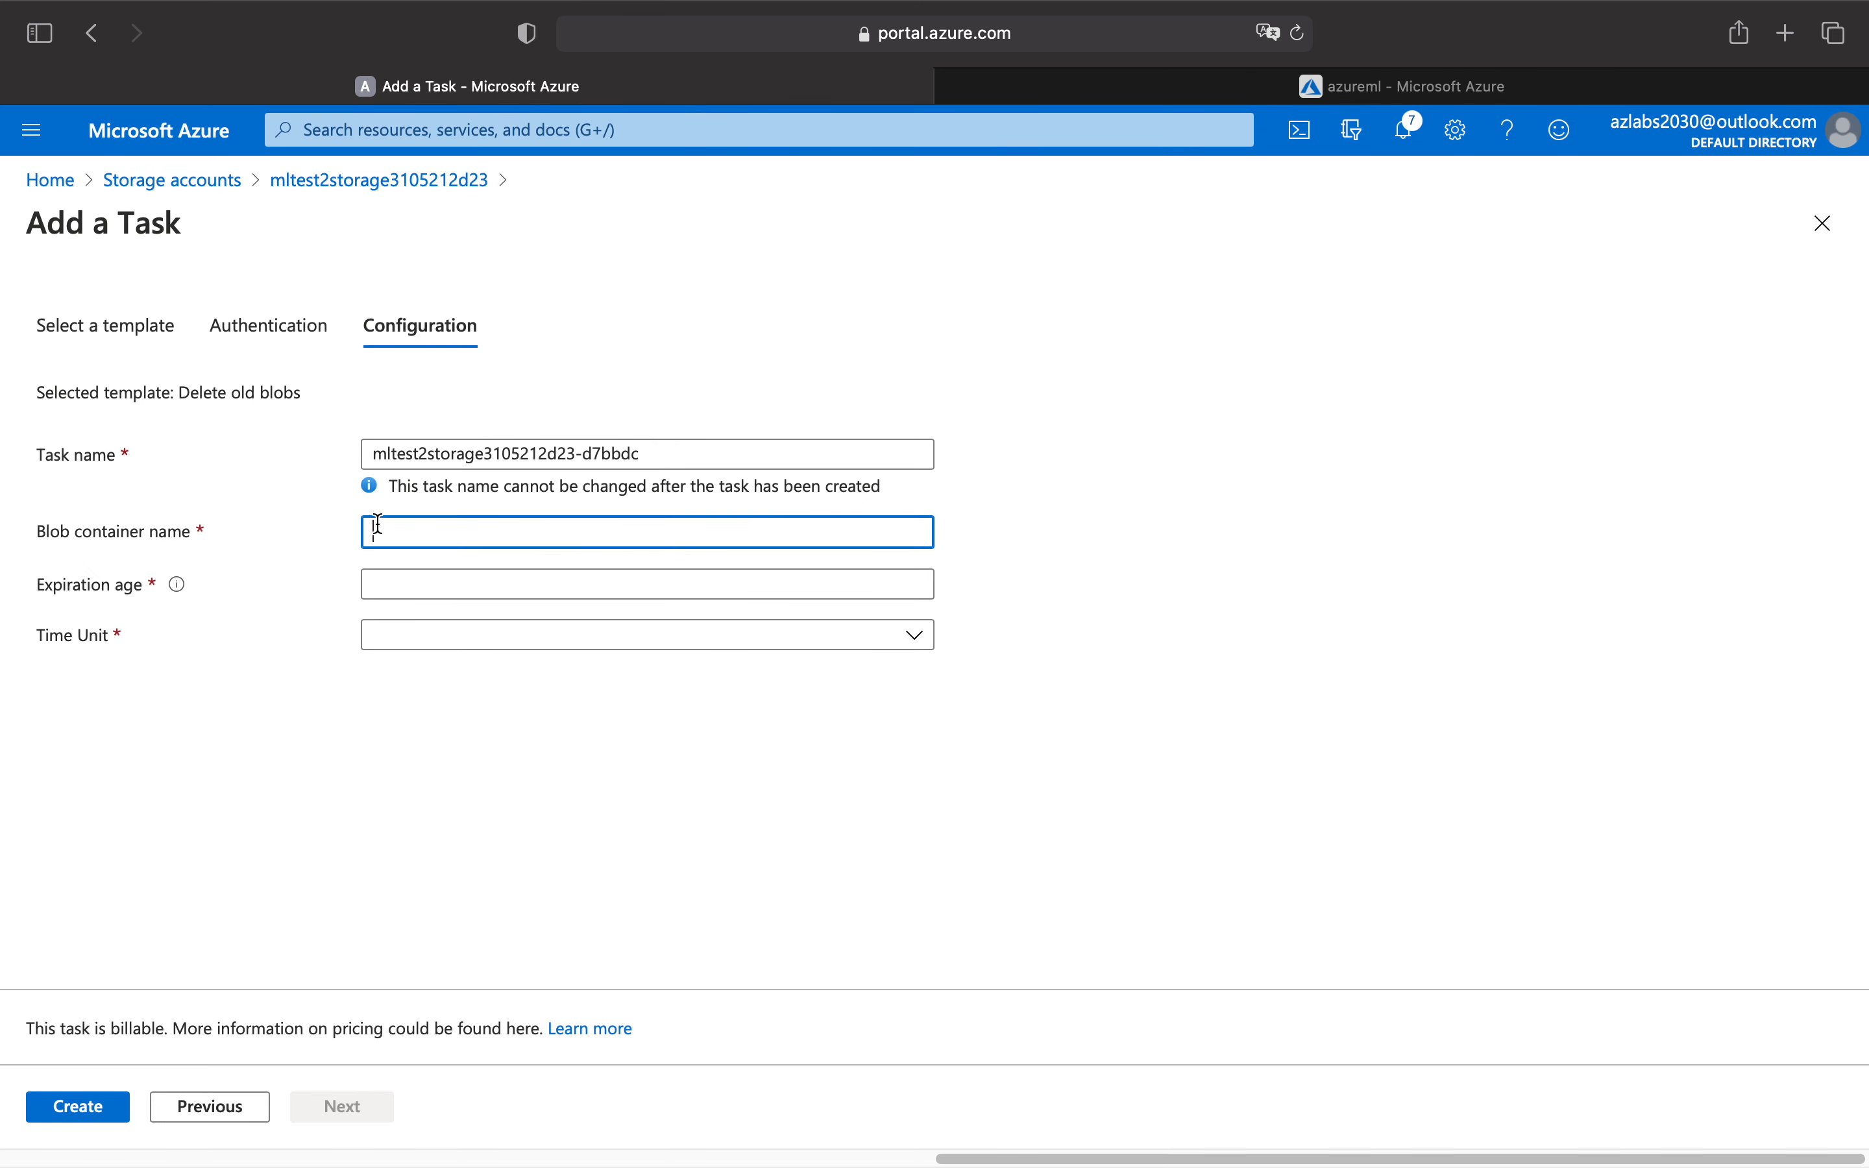
pyautogui.press('super+v')
pyautogui.click(442, 583)
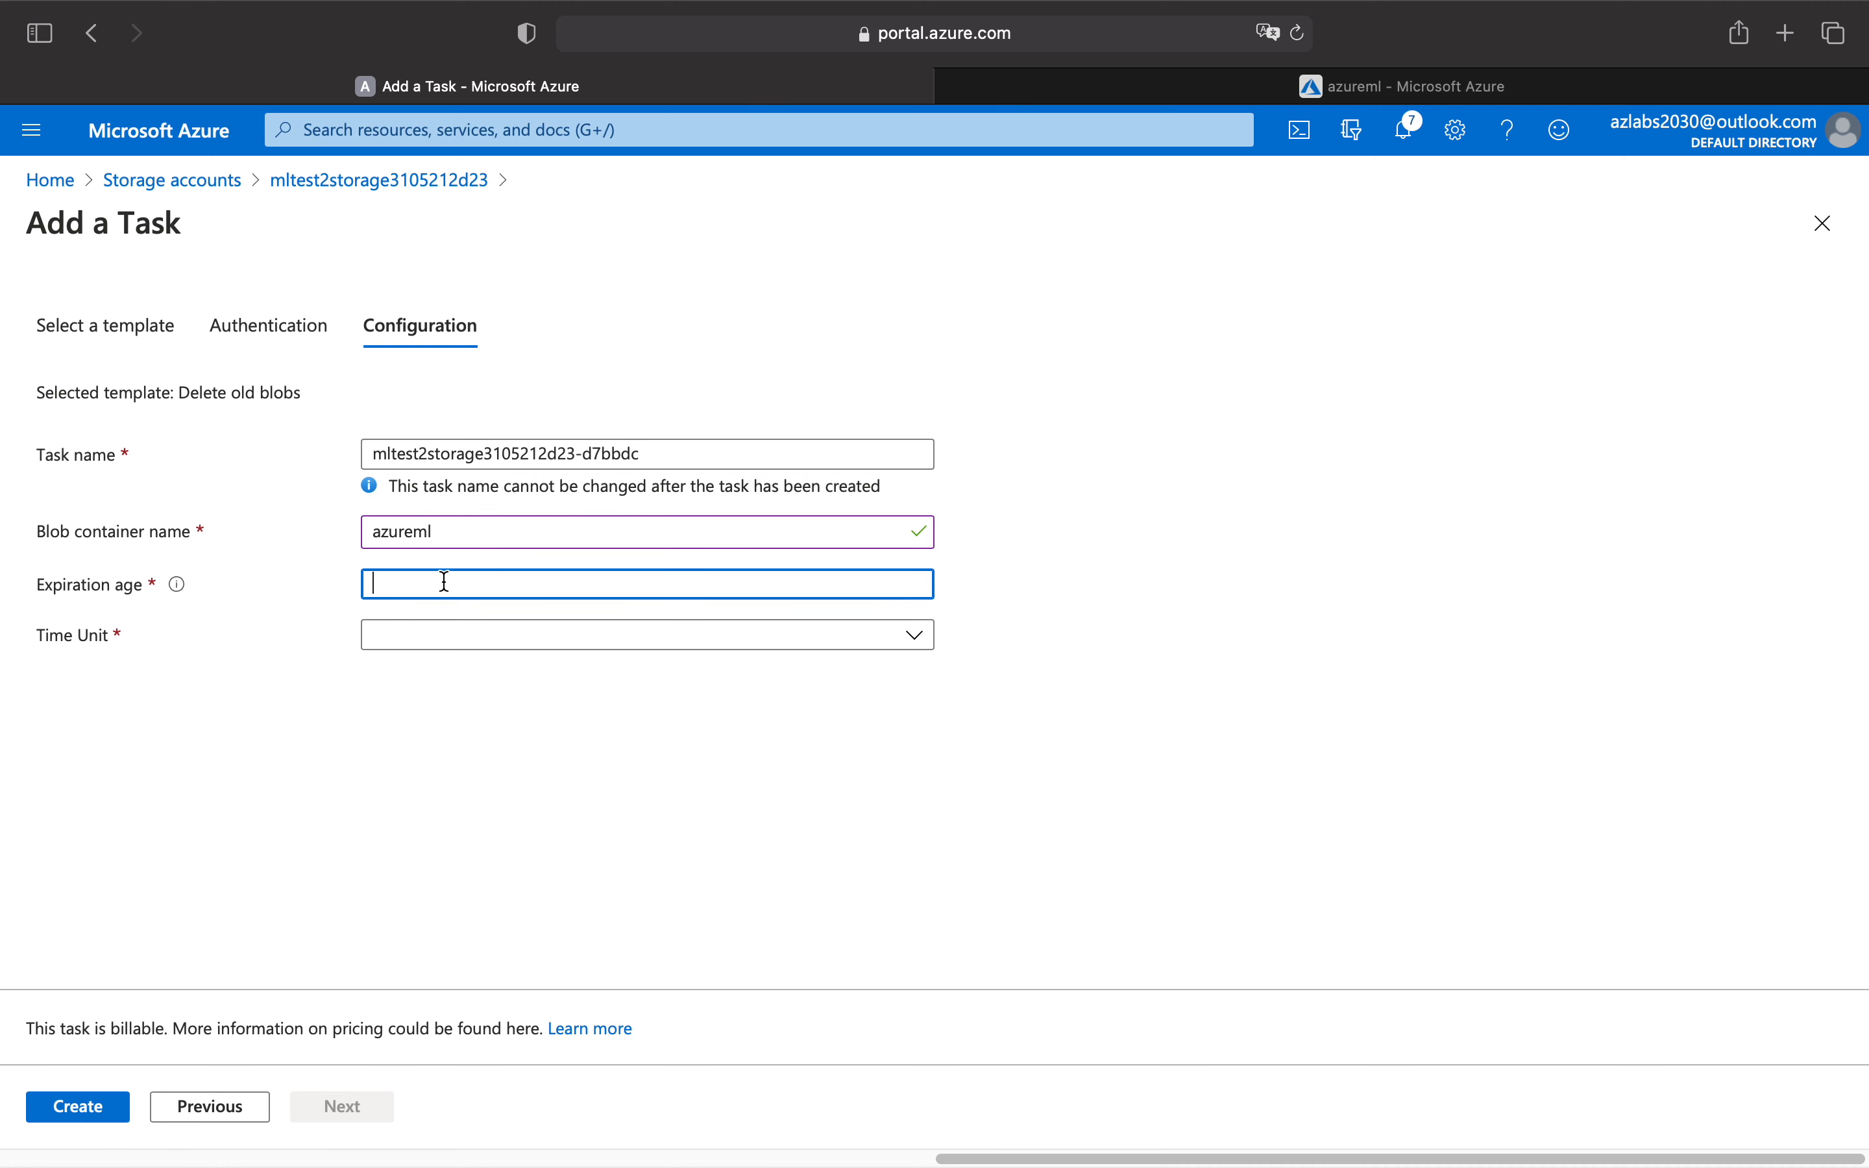
pyautogui.moveTo(186, 597)
pyautogui.write('6')
pyautogui.click(451, 636)
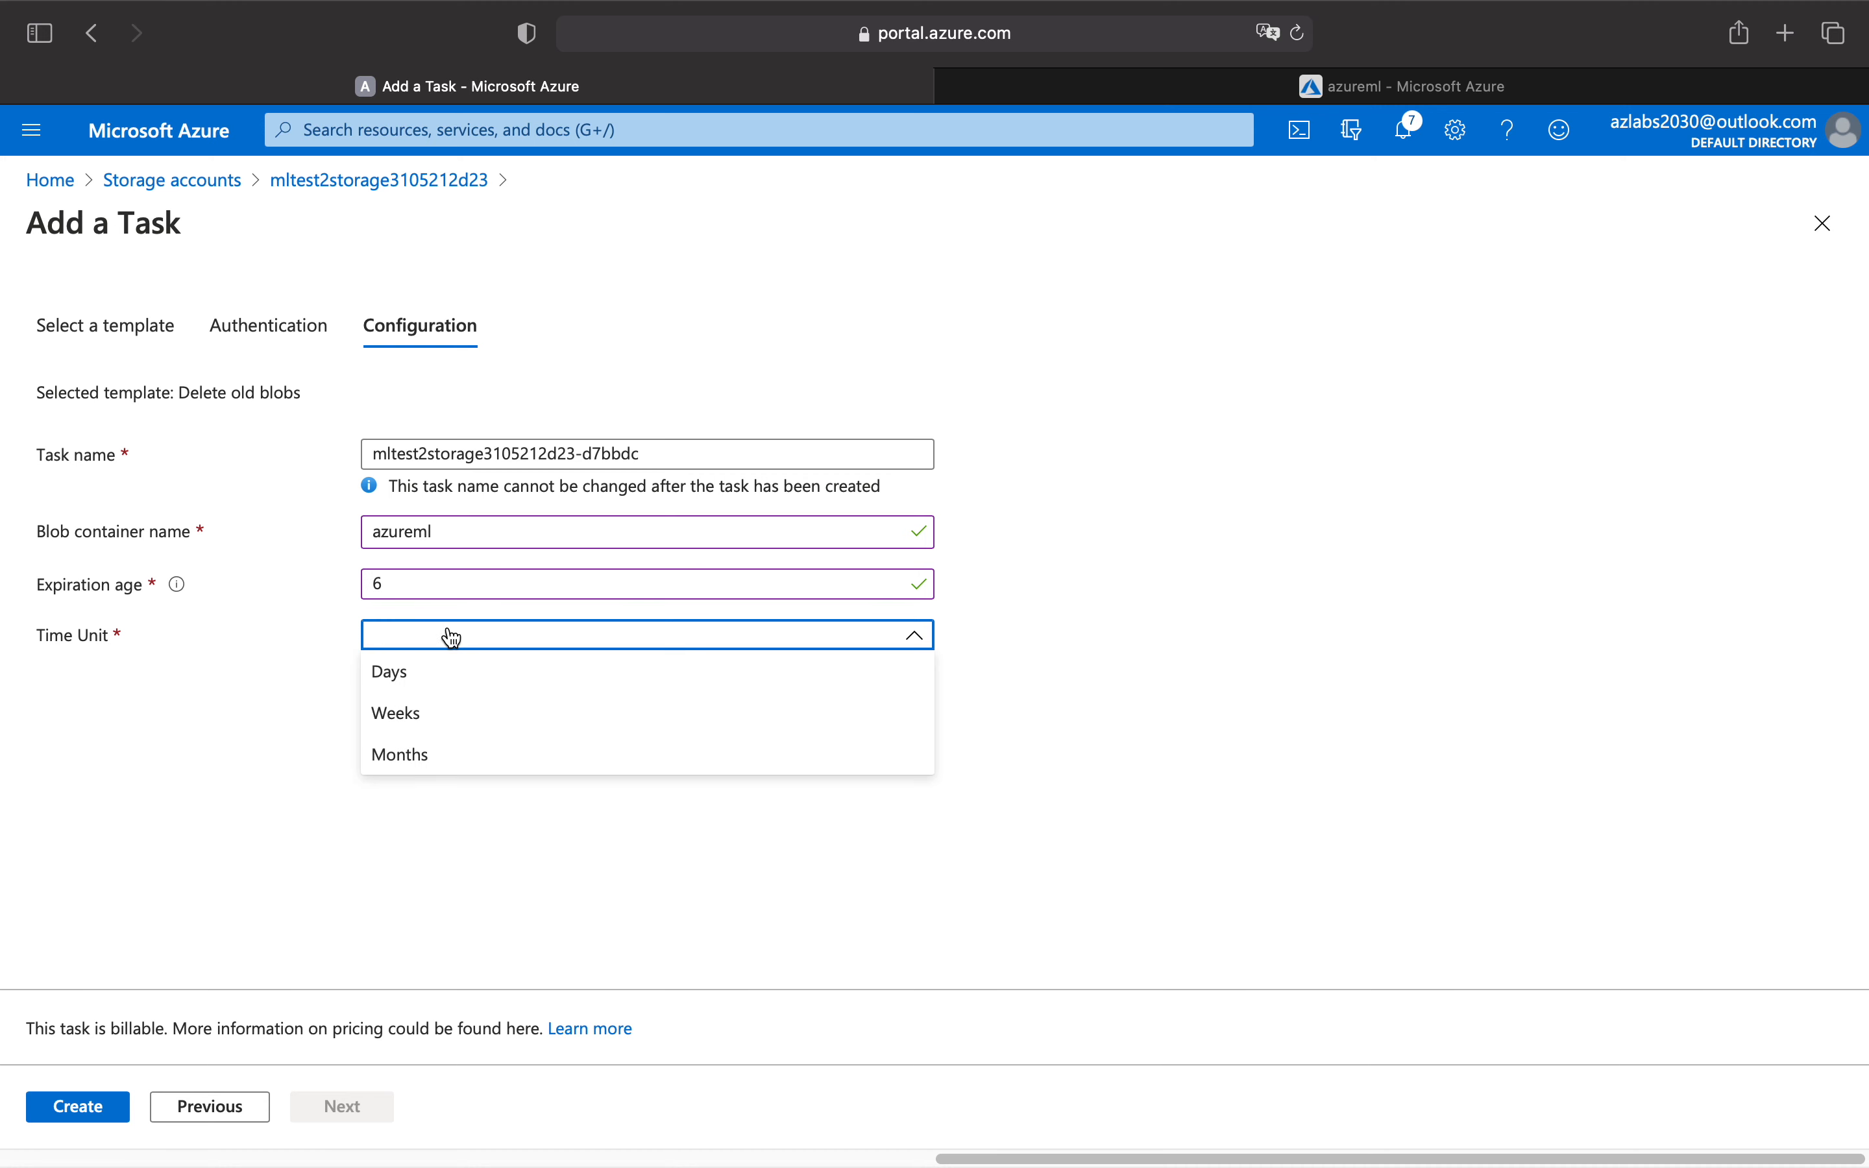
pyautogui.click(421, 756)
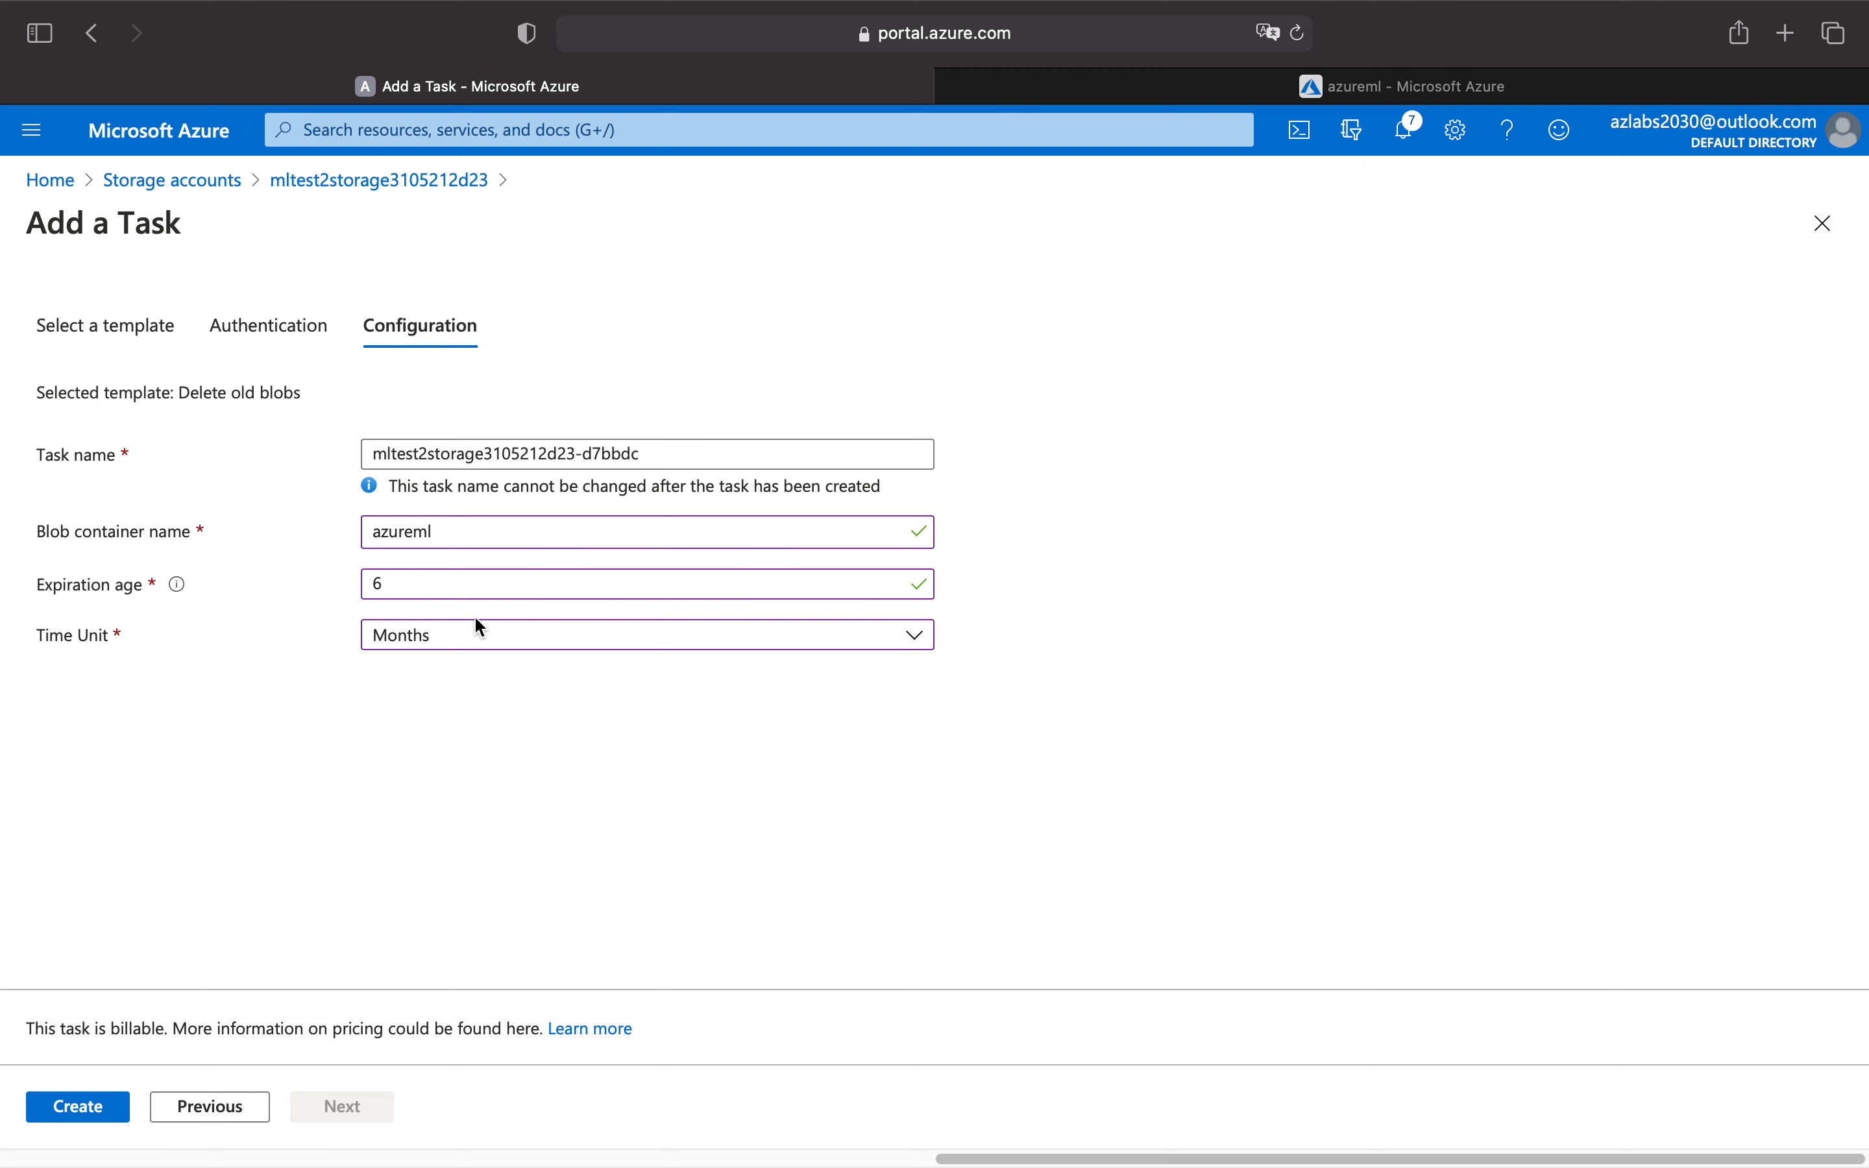
pyautogui.click(110, 1107)
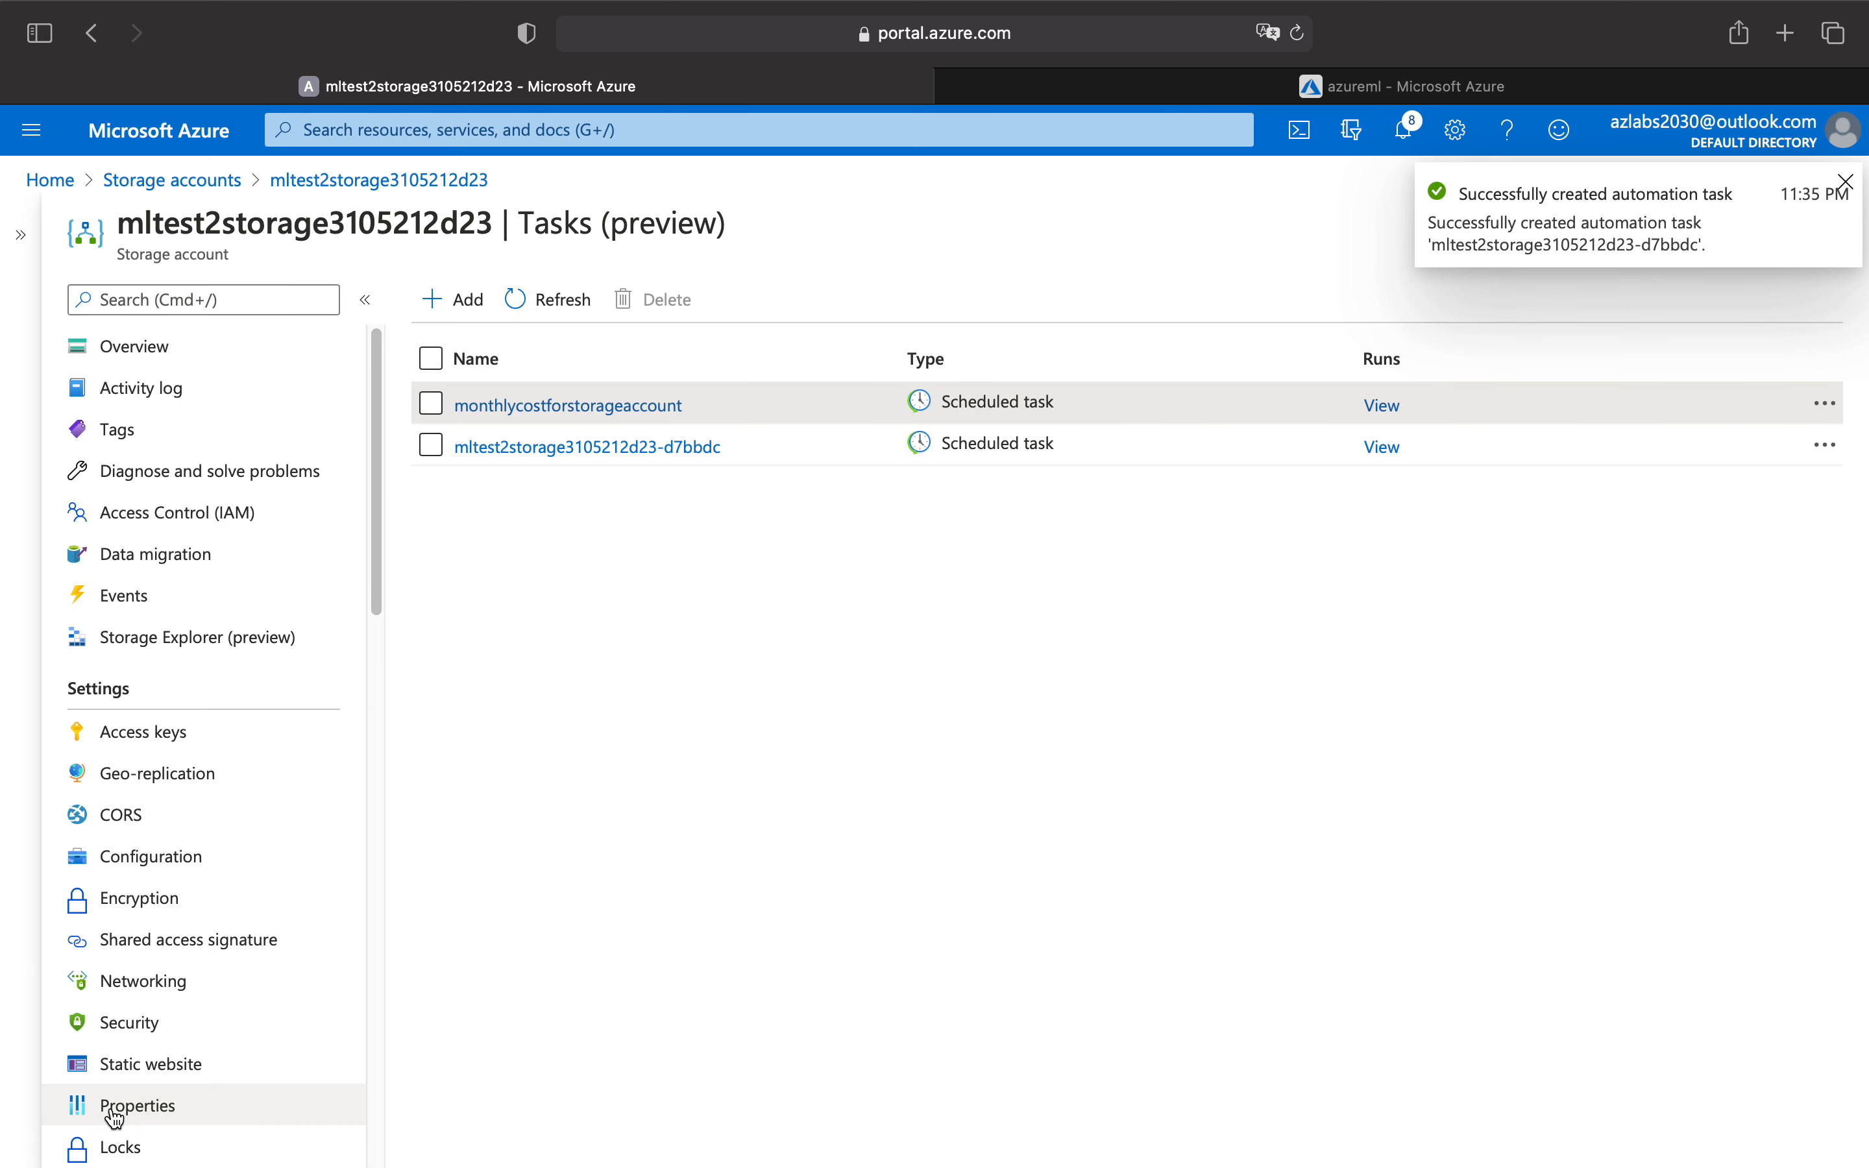
# Start one more "Delete old blobs" task and read the billing note on its configuration page.
pyautogui.click(454, 300)
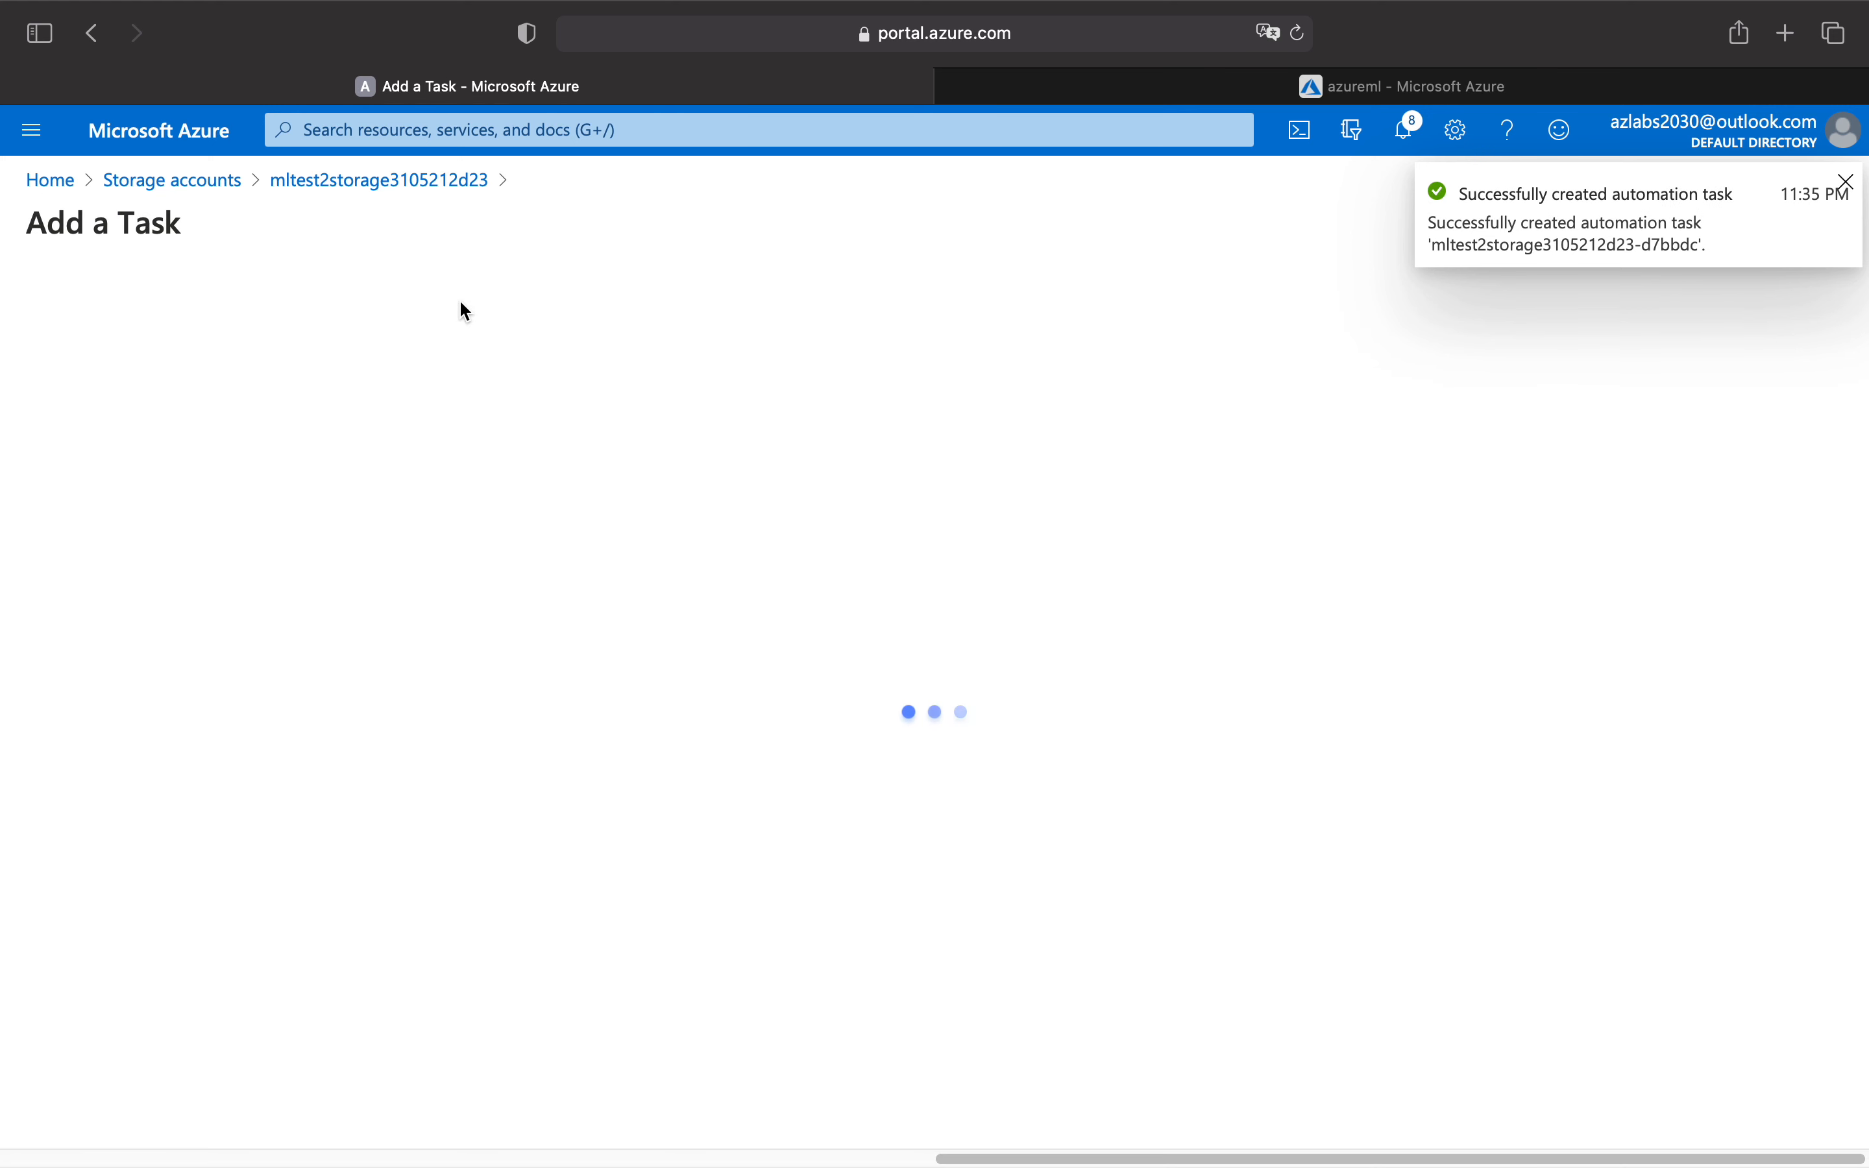
pyautogui.click(598, 530)
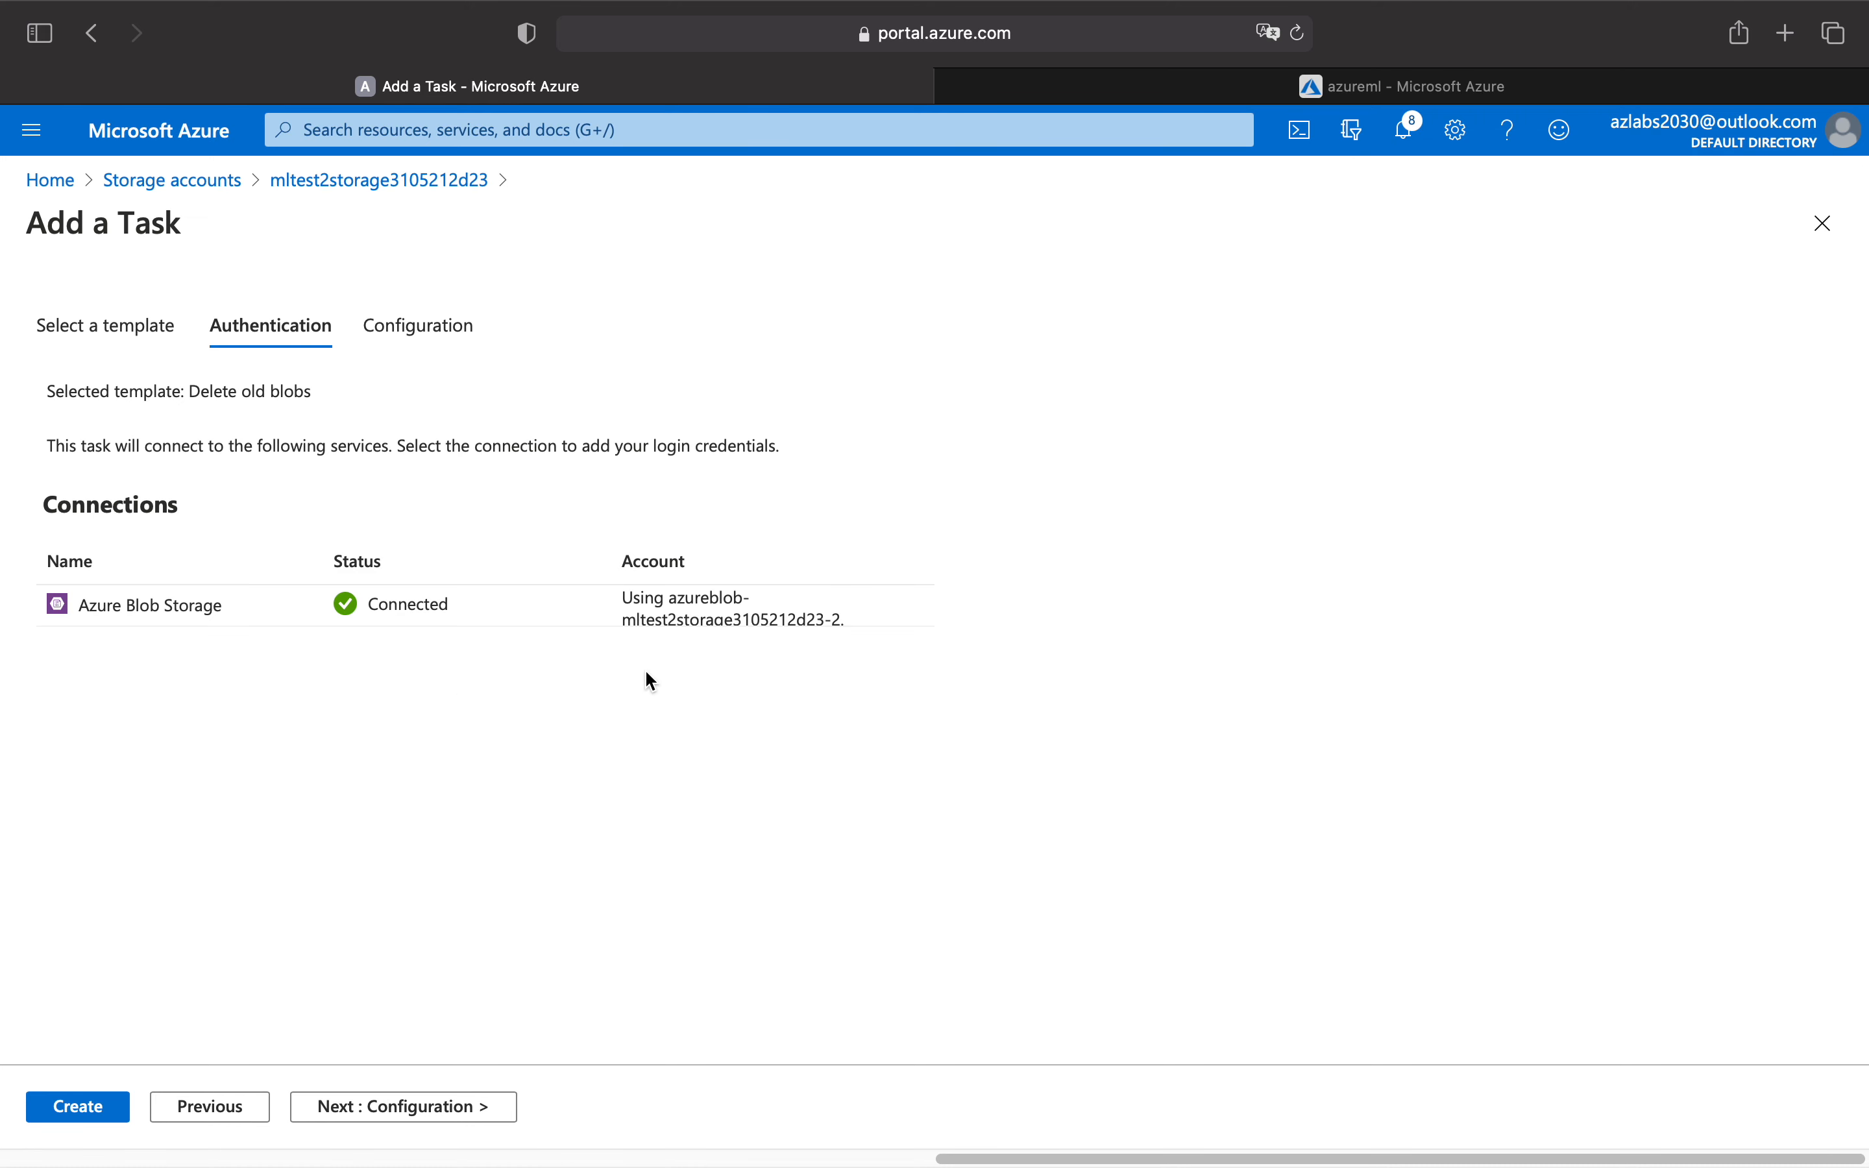
pyautogui.click(410, 1110)
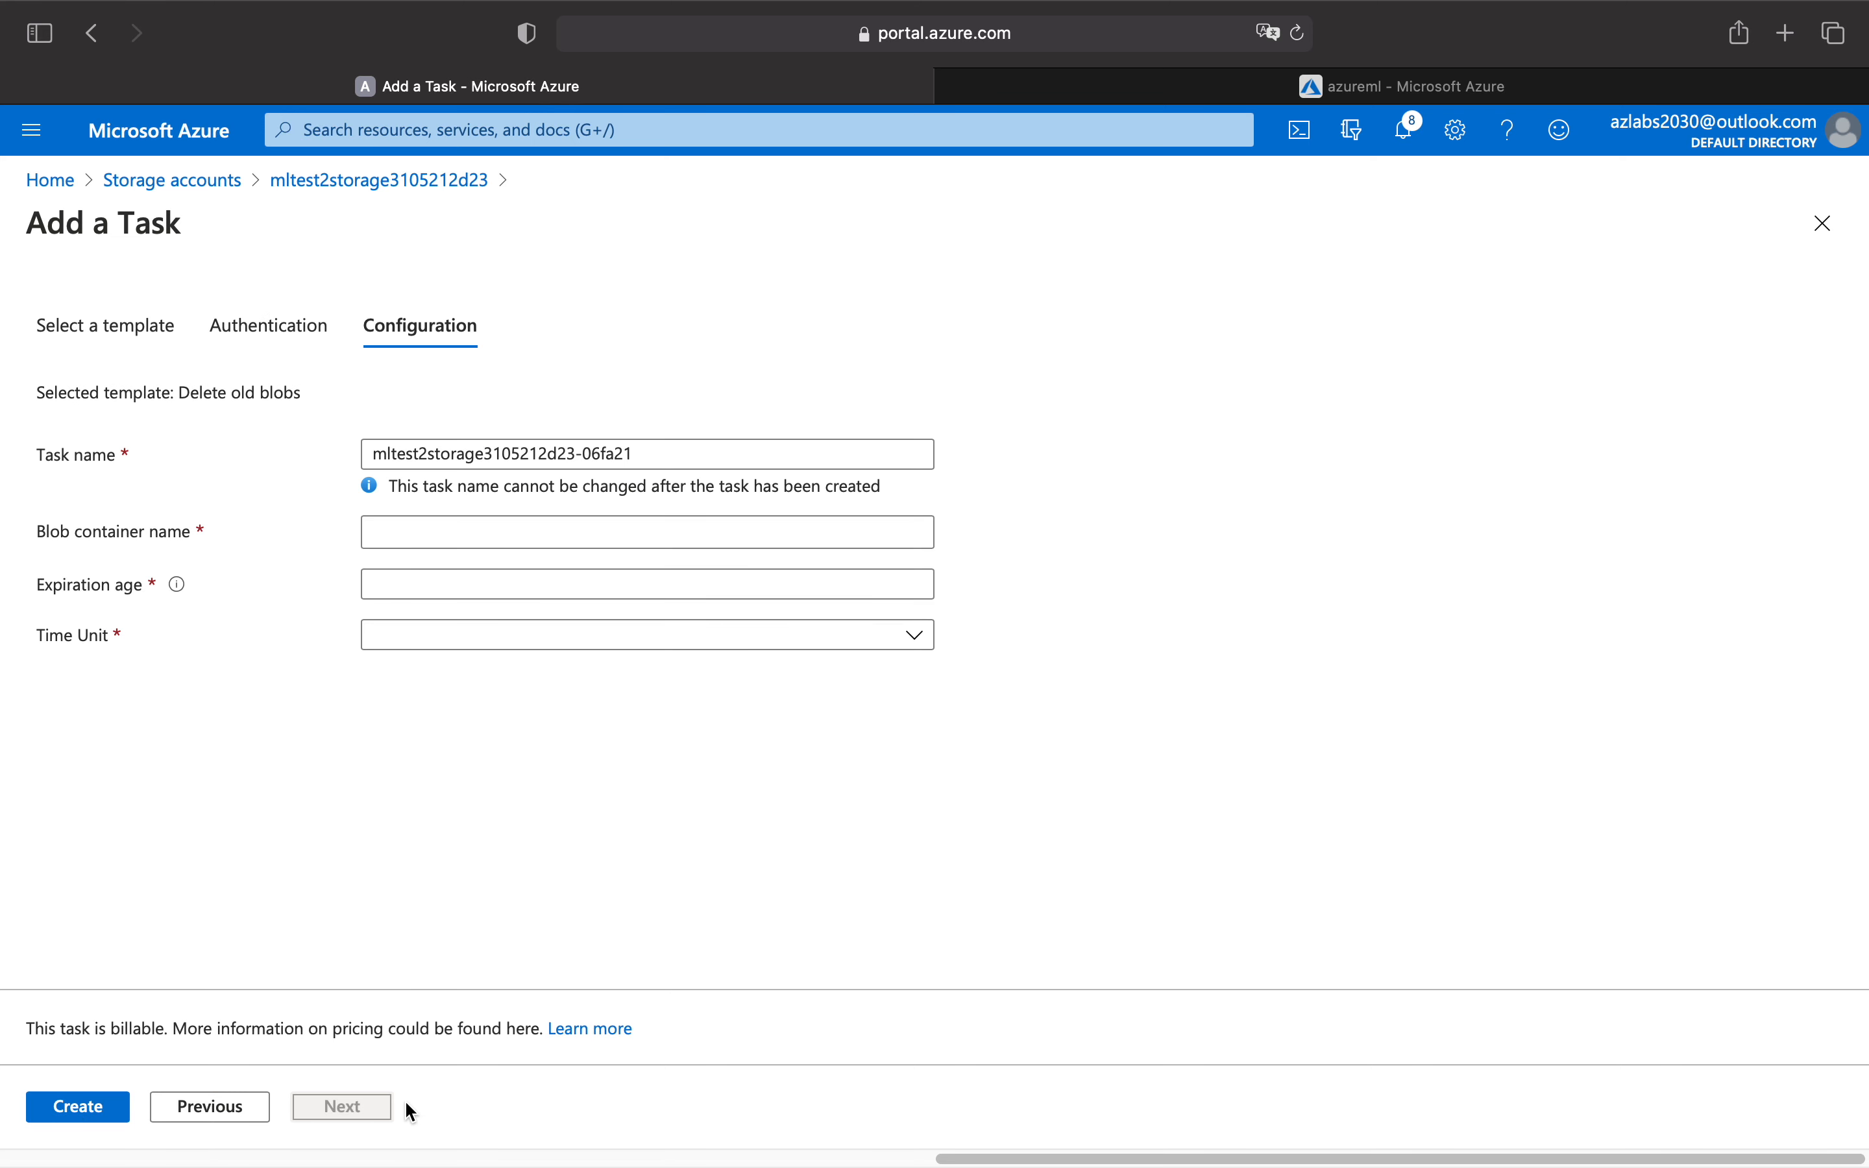
pyautogui.moveTo(17, 1031); pyautogui.dragTo(527, 1031)
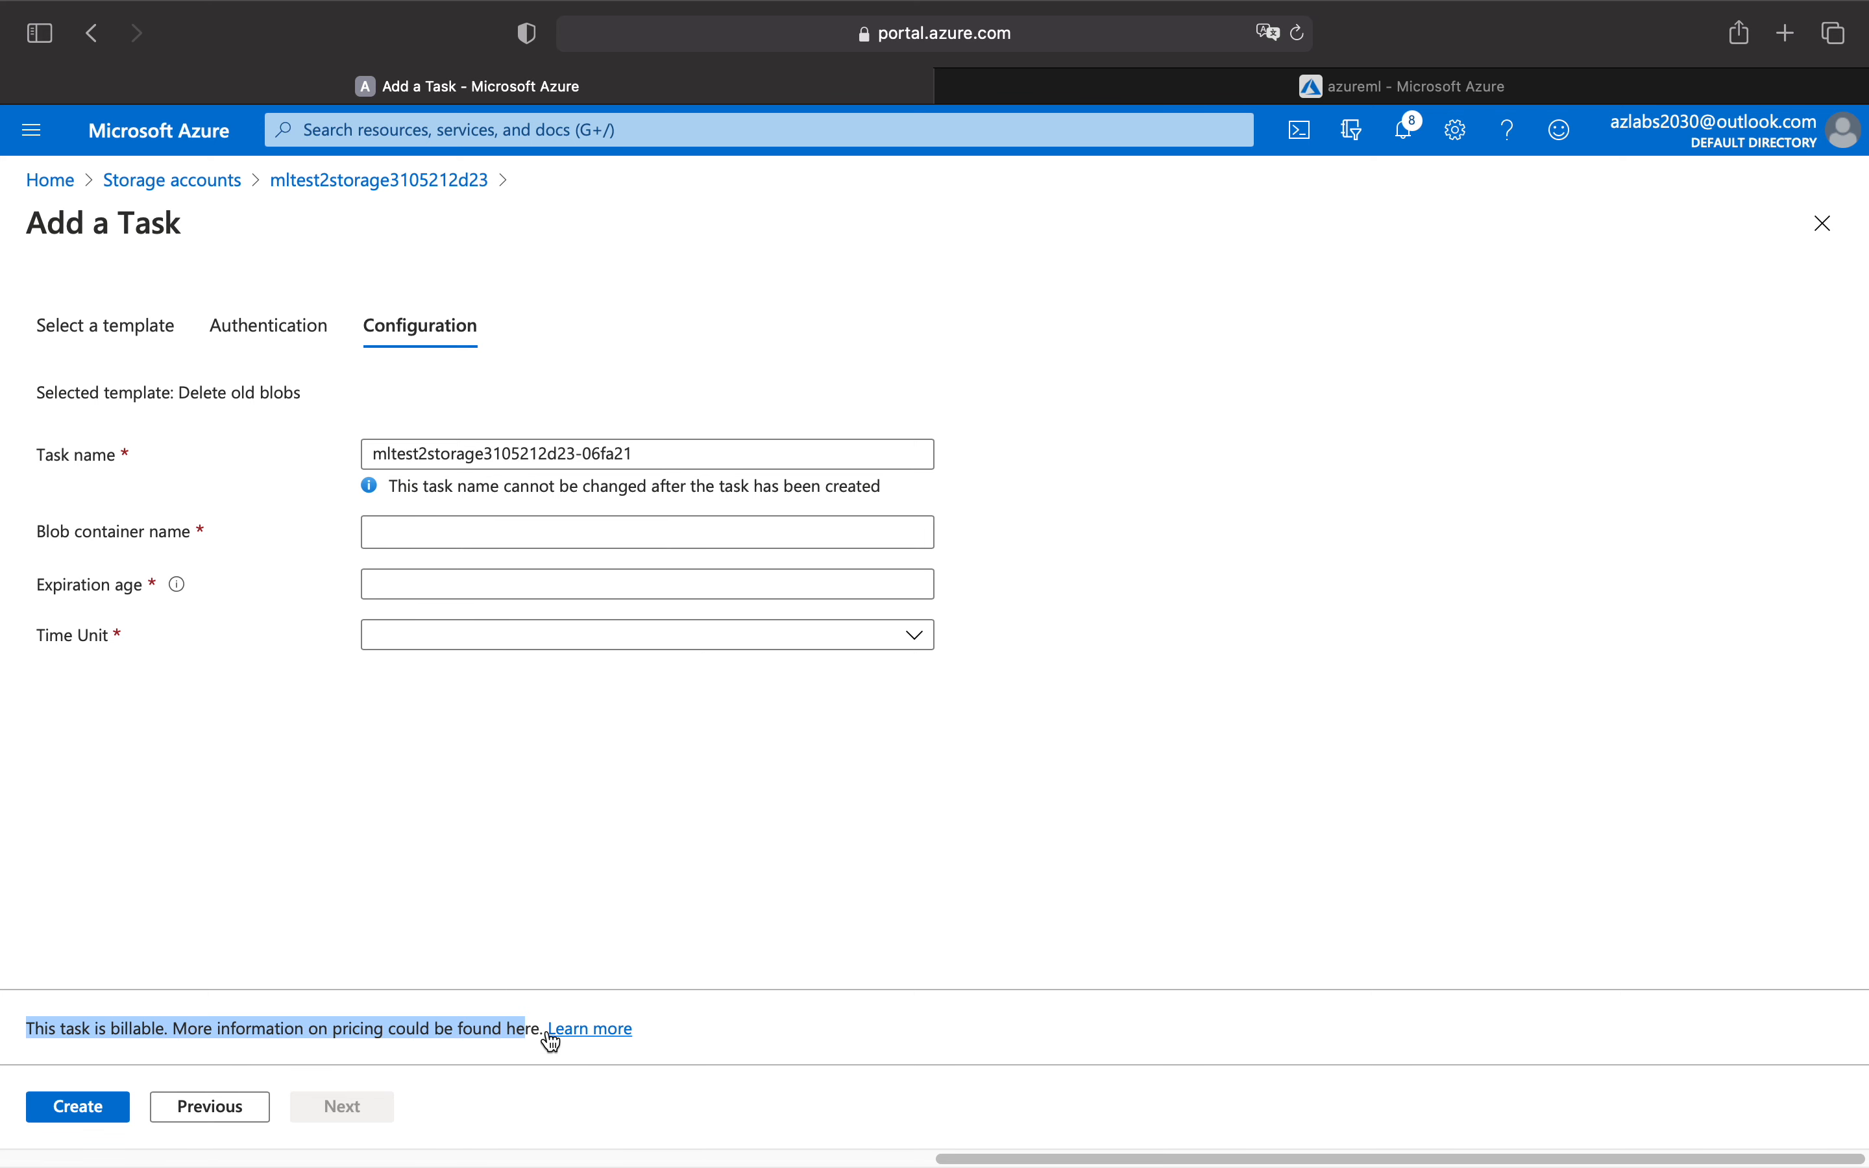
pyautogui.moveTo(536, 1030); pyautogui.dragTo(7, 1026)
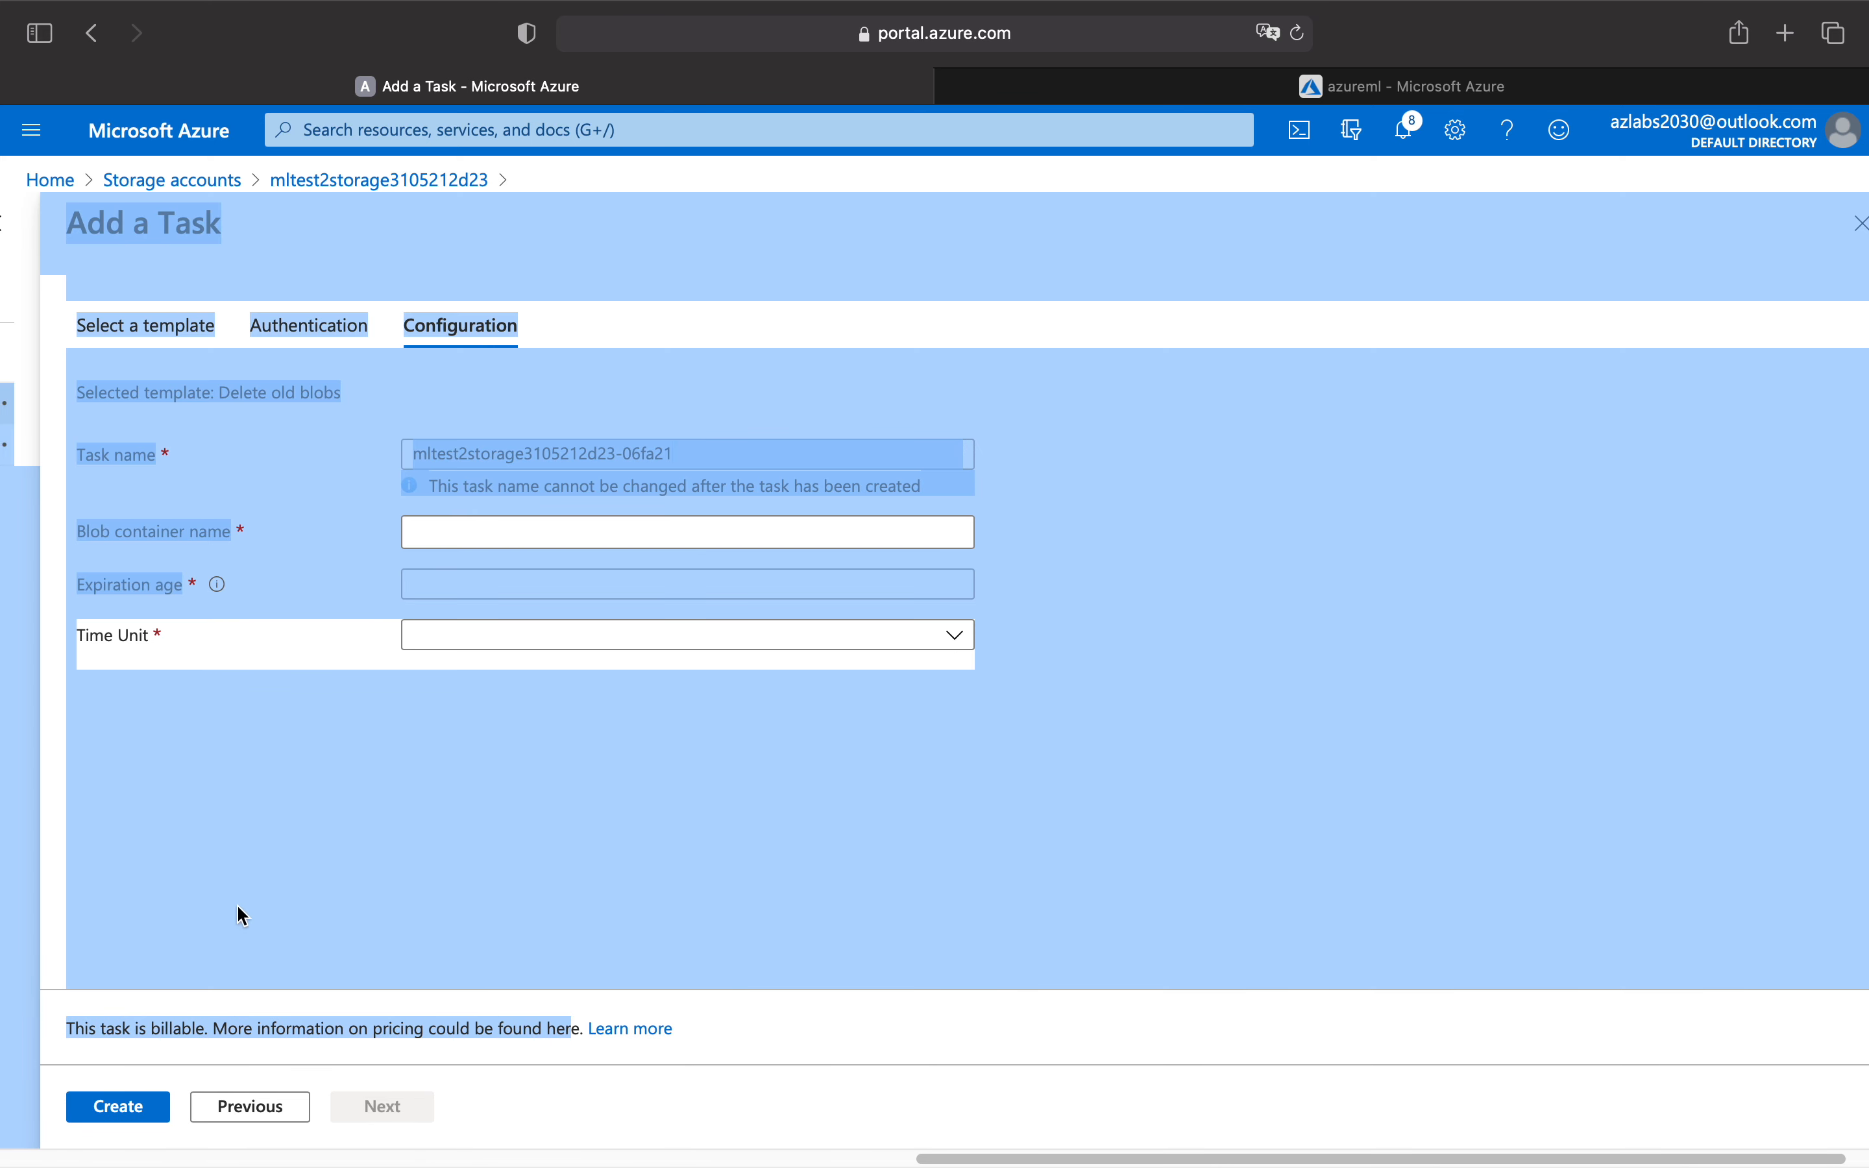
pyautogui.click(791, 1027)
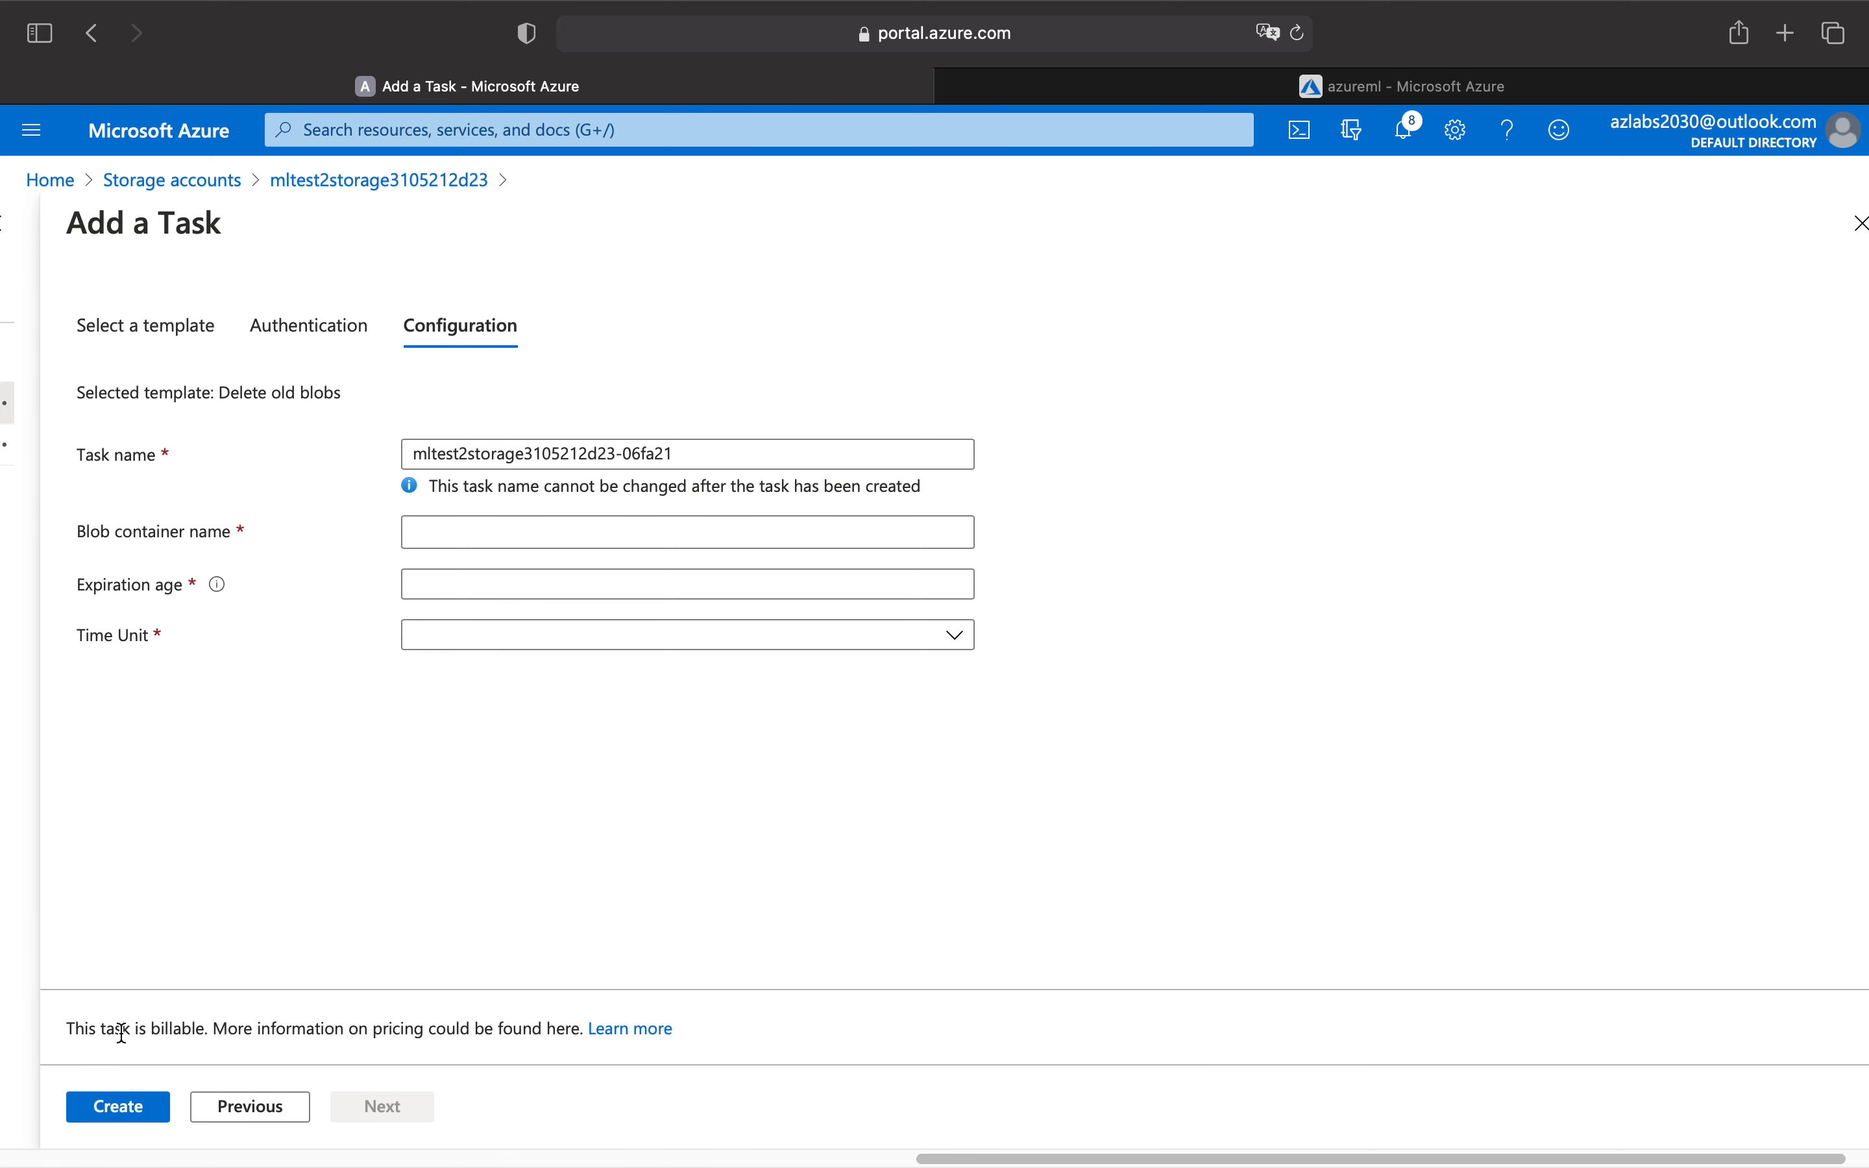
pyautogui.moveTo(69, 1031); pyautogui.dragTo(676, 1030)
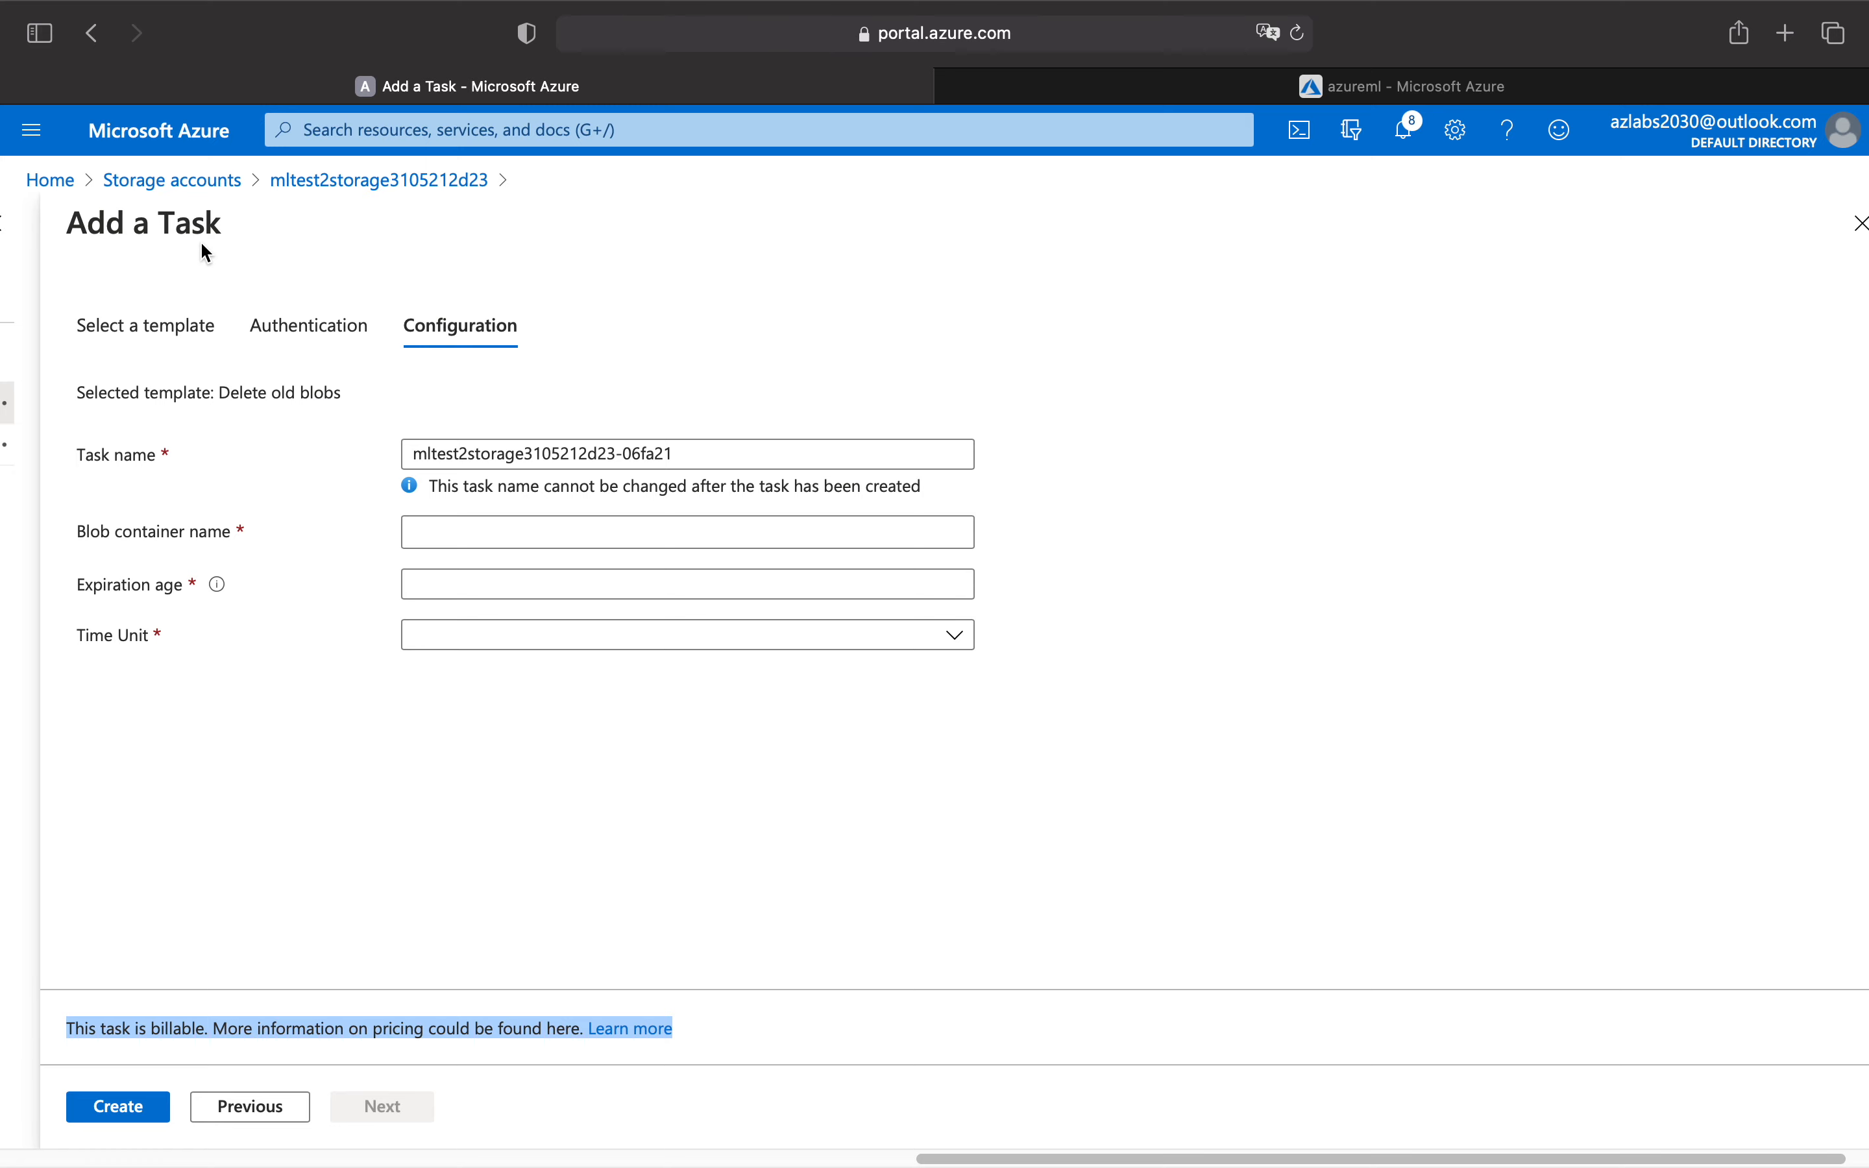
pyautogui.click(171, 180)
pyautogui.click(208, 638)
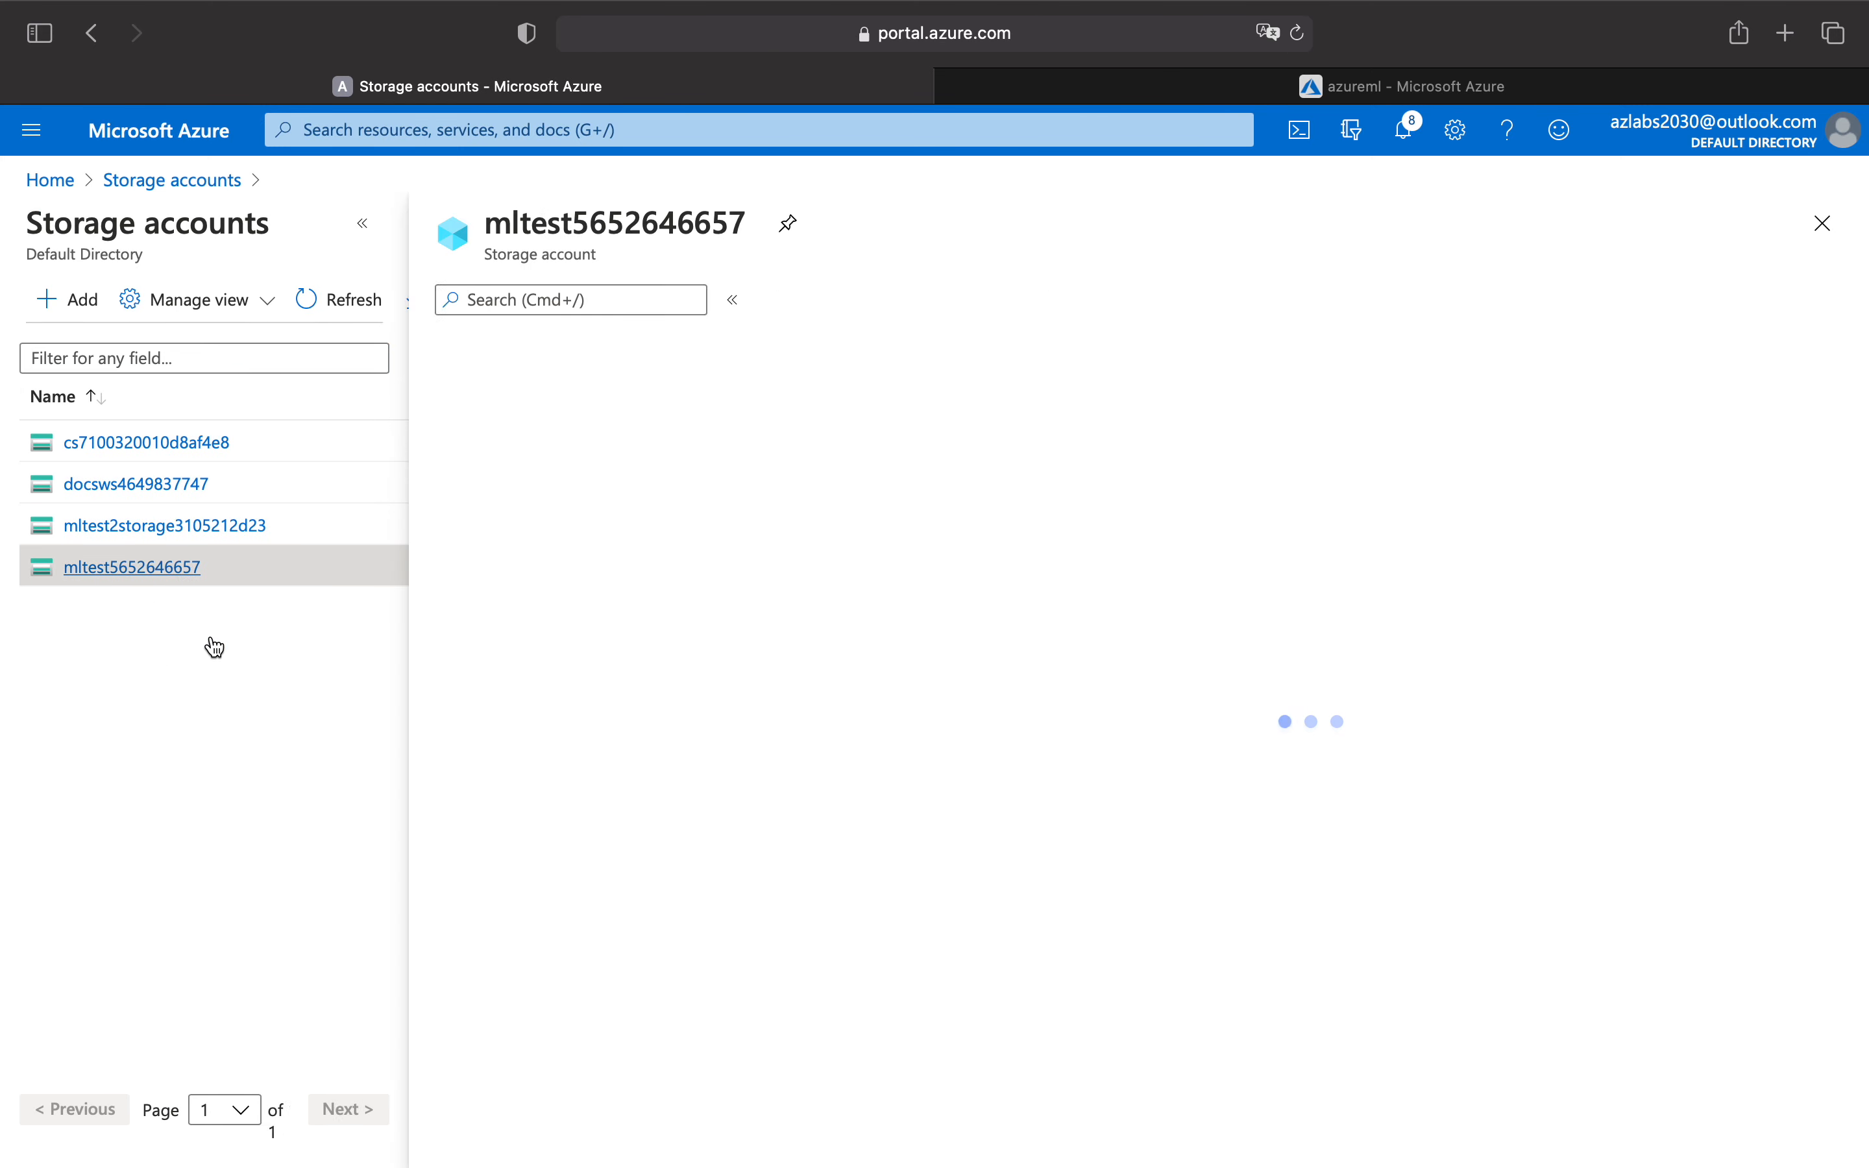
pyautogui.scroll(-6, 638, 830)
pyautogui.scroll(-9, 638, 831)
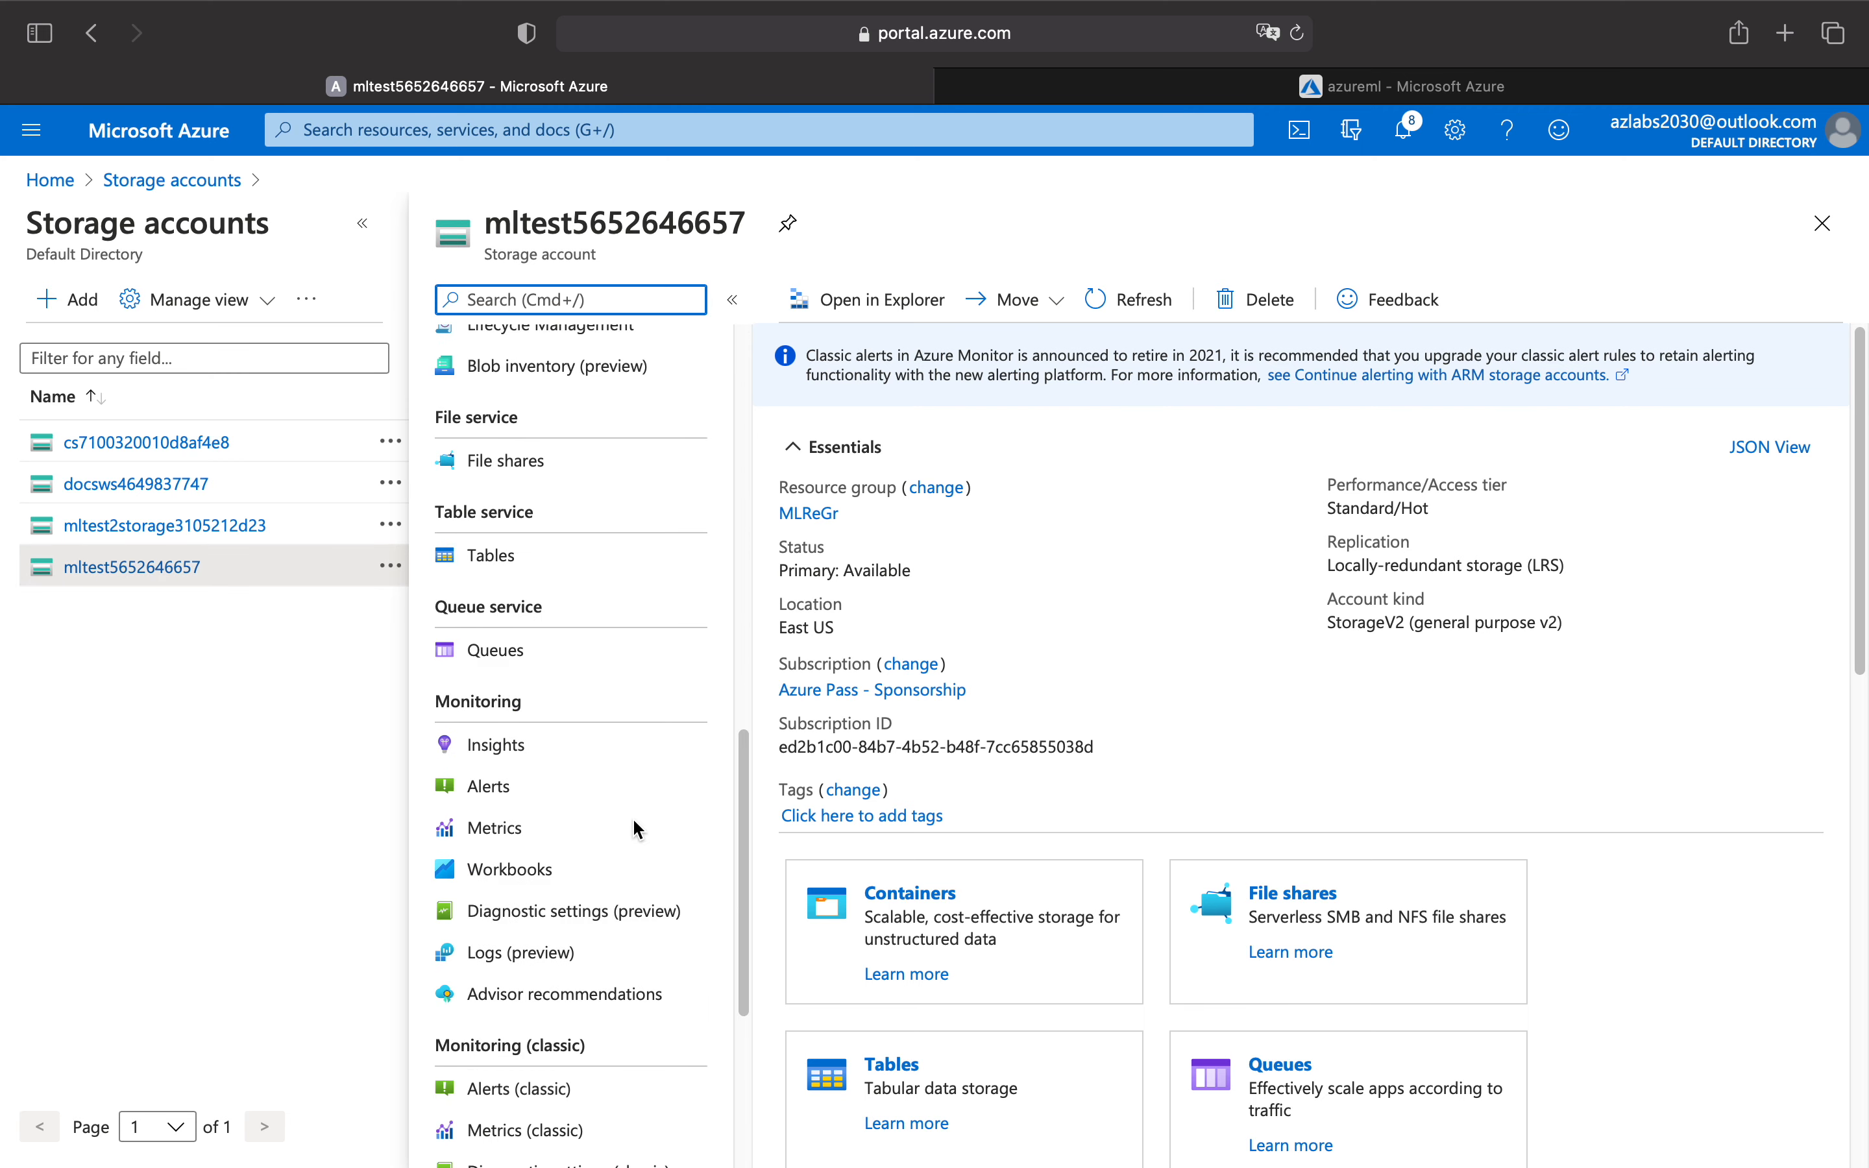
pyautogui.scroll(-3, 633, 820)
pyautogui.scroll(-4, 635, 831)
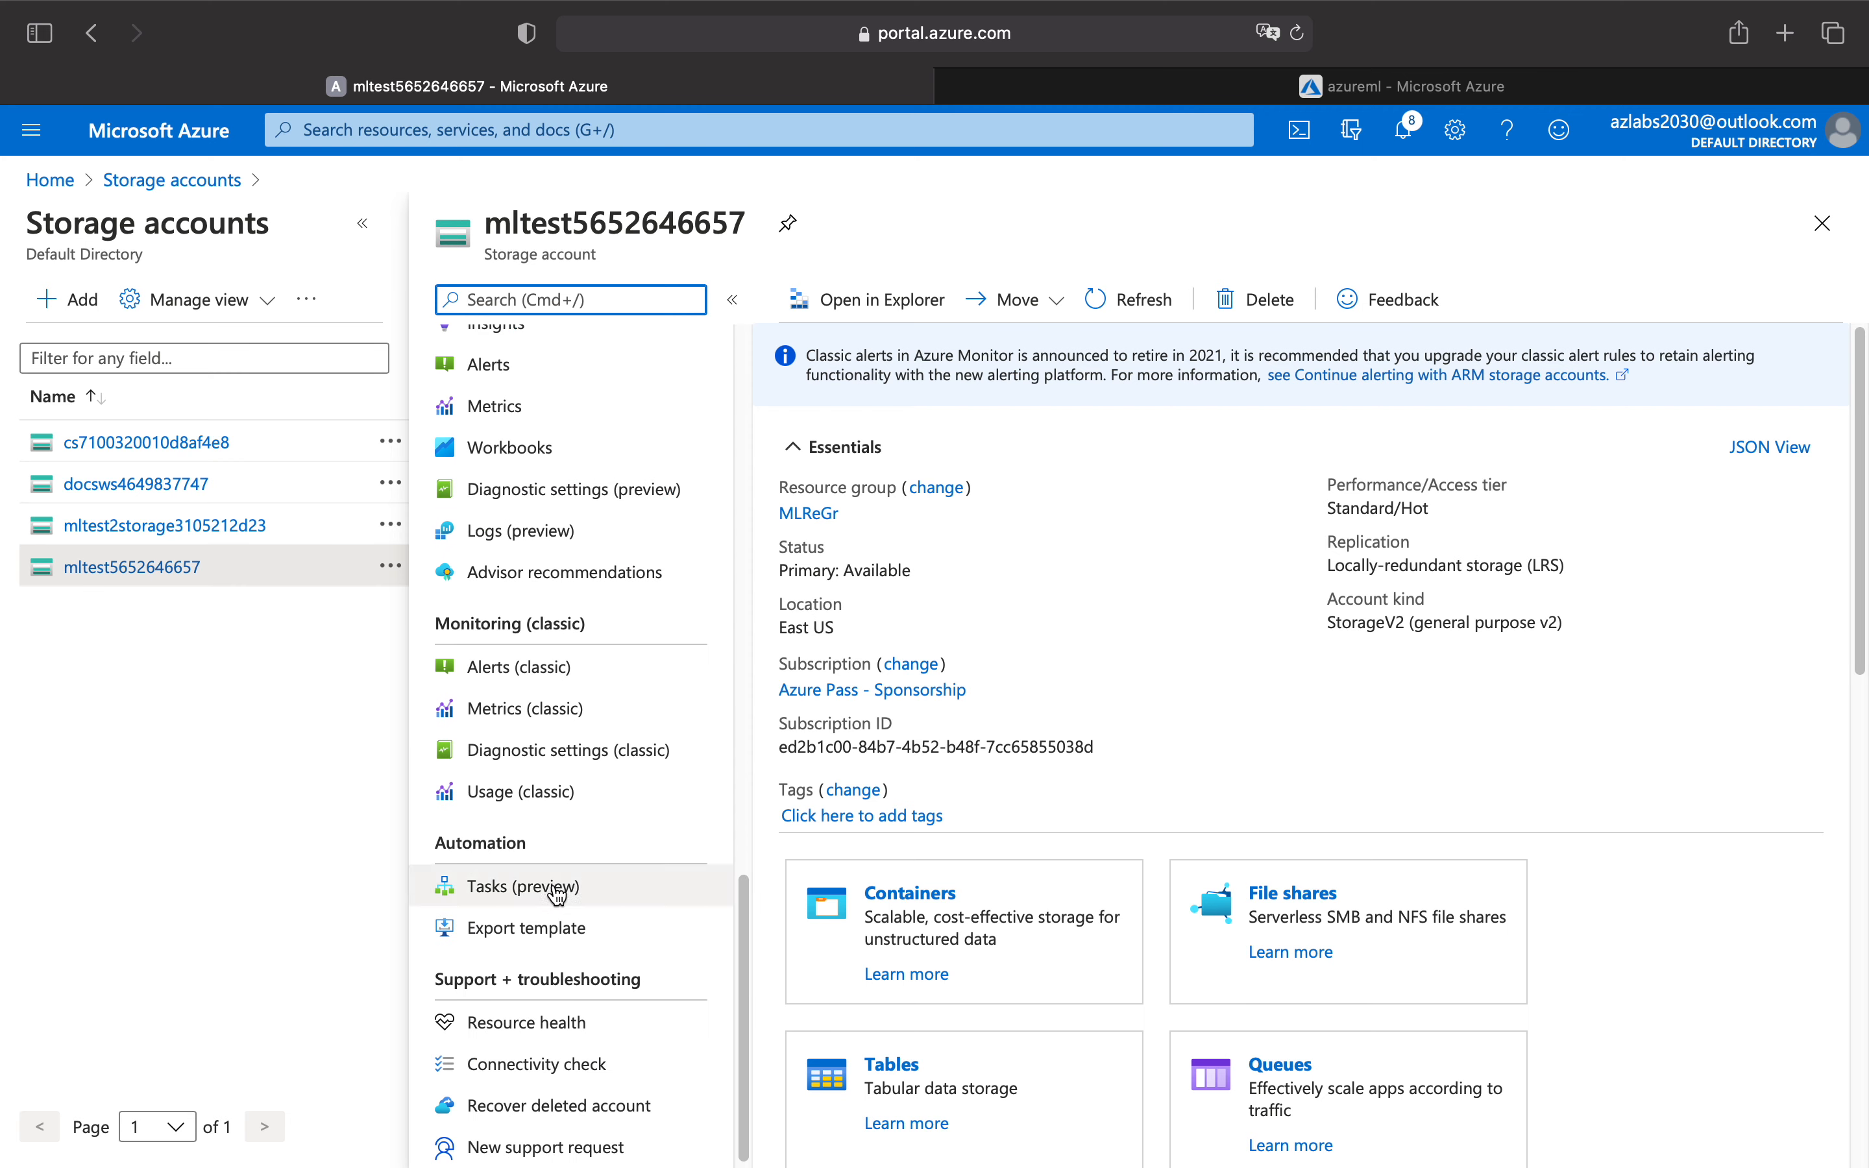
pyautogui.scroll(-1, 555, 895)
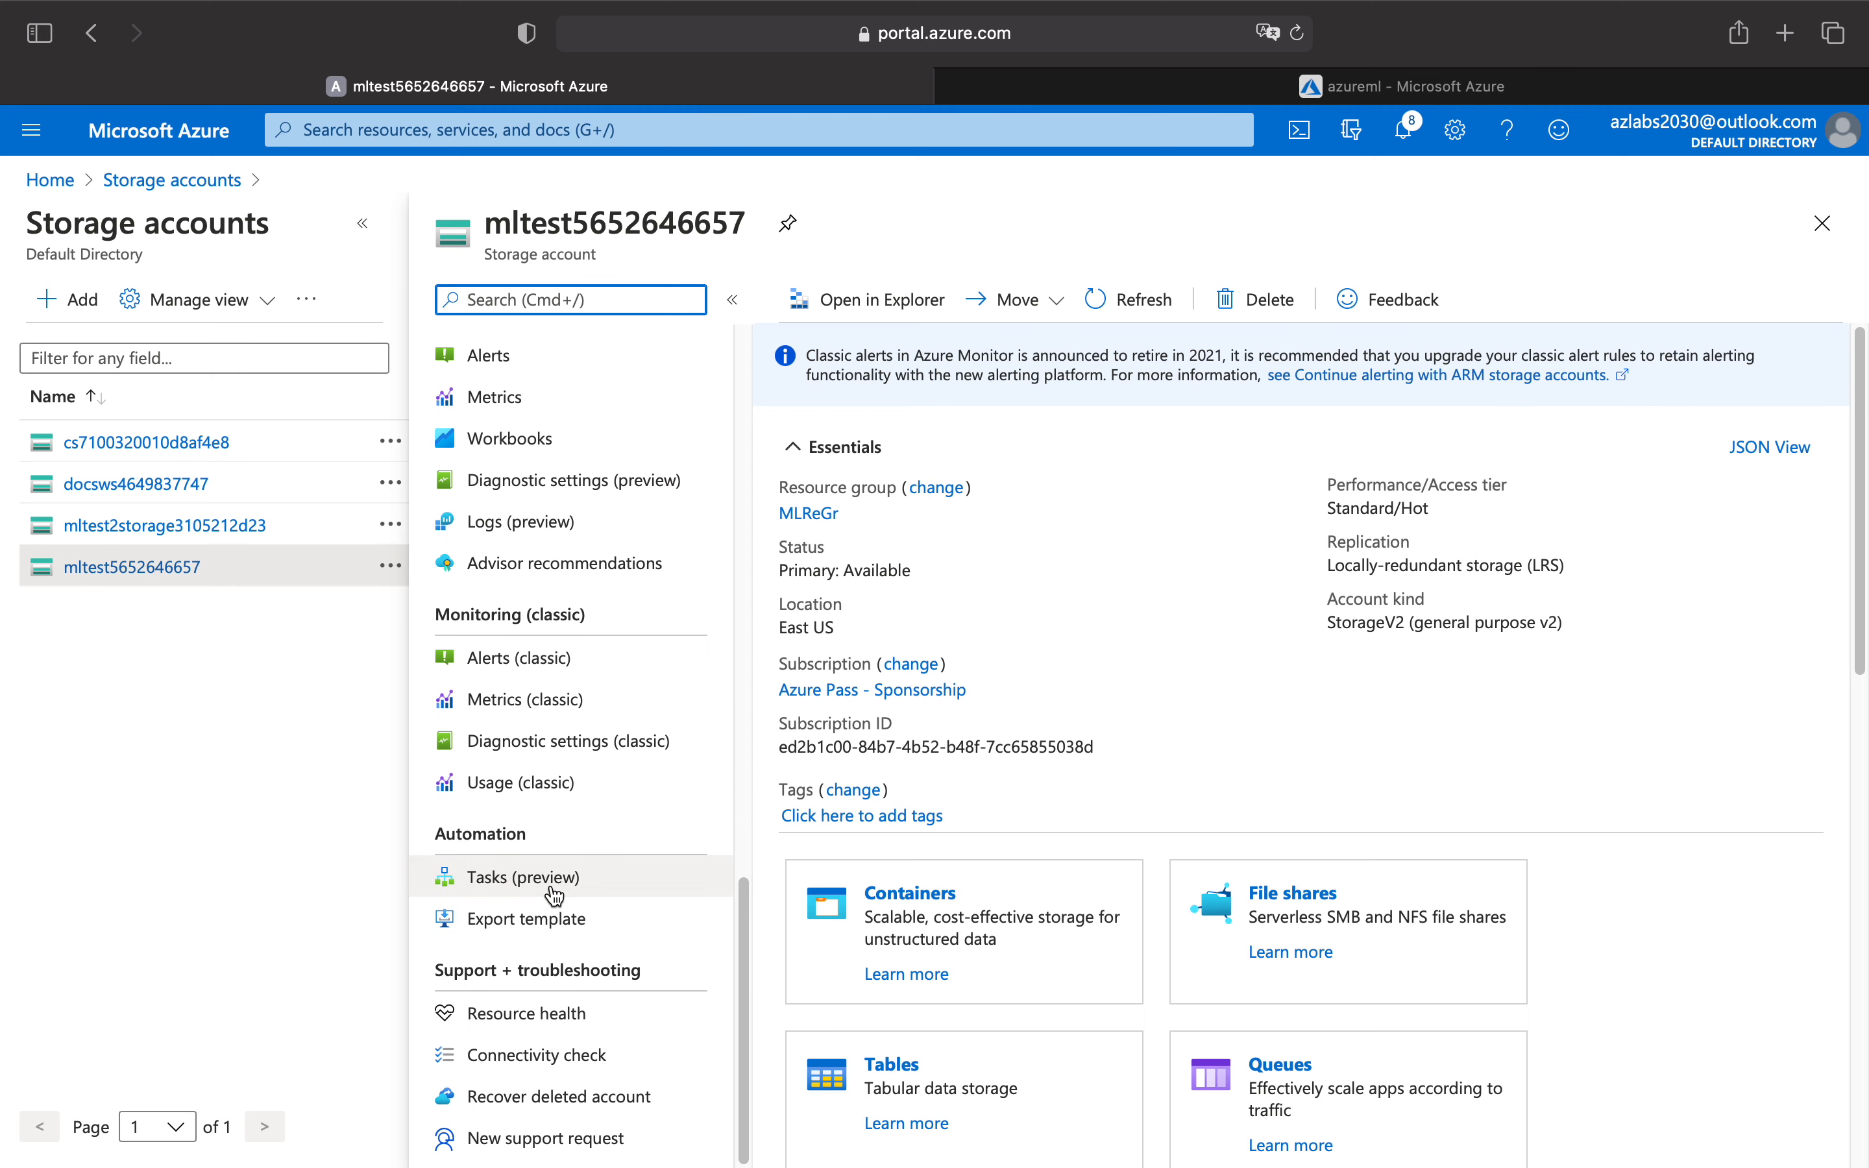
pyautogui.moveTo(464, 263); pyautogui.dragTo(618, 255)
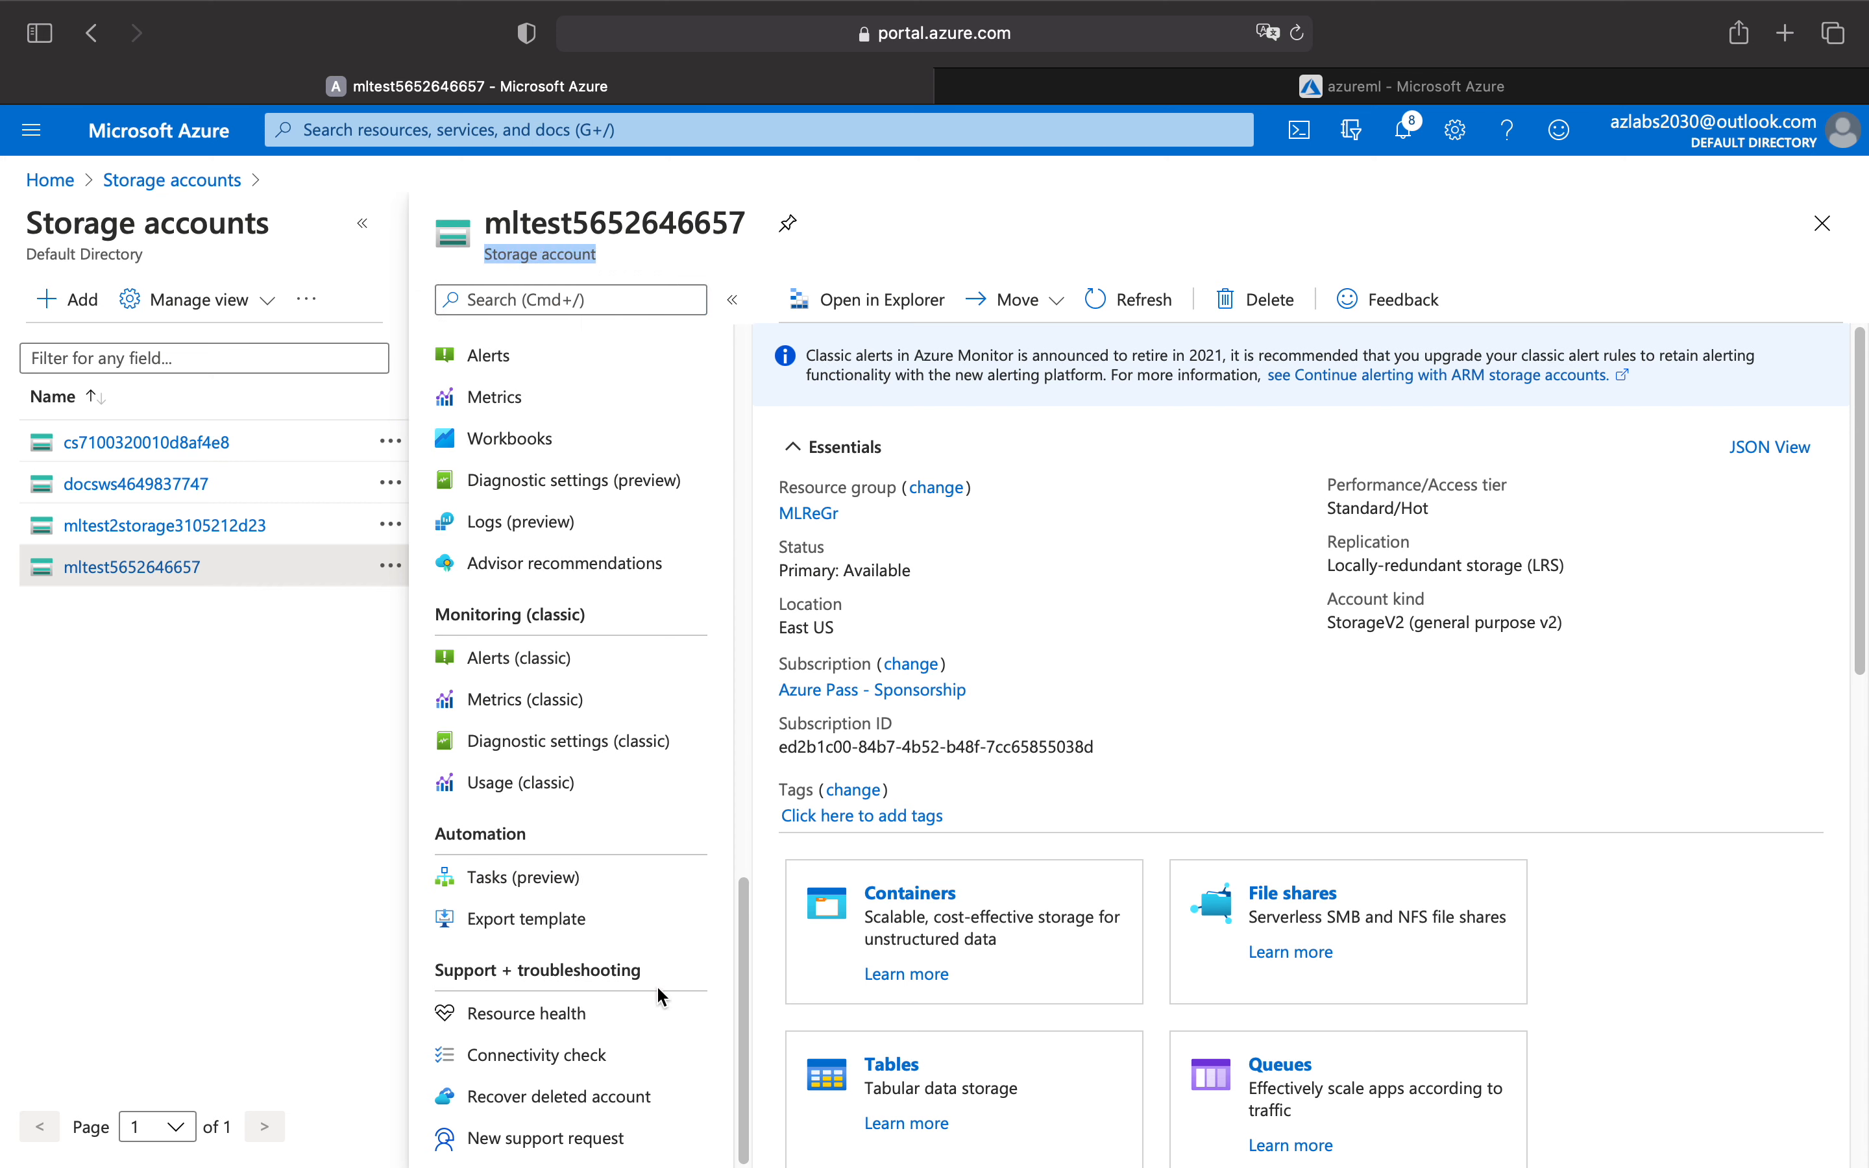
pyautogui.click(553, 893)
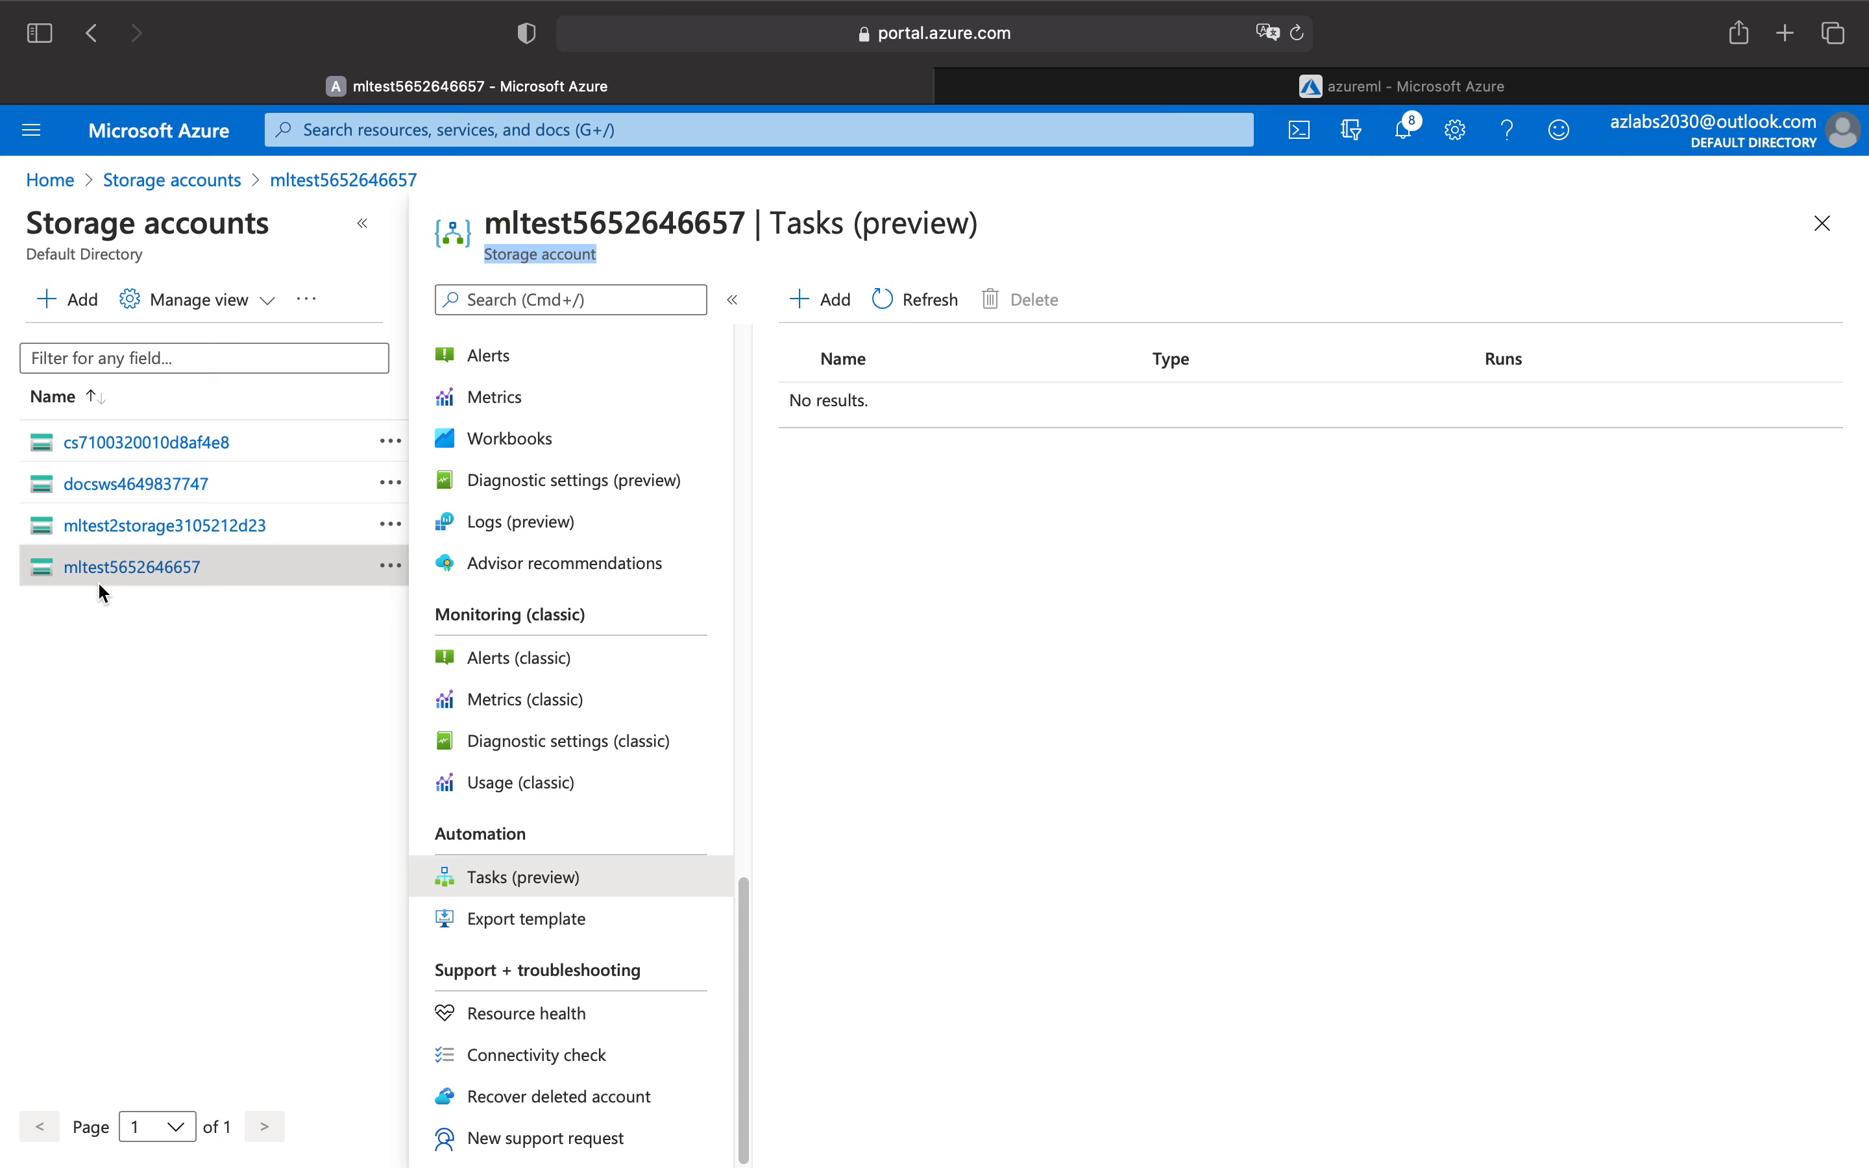
pyautogui.click(163, 526)
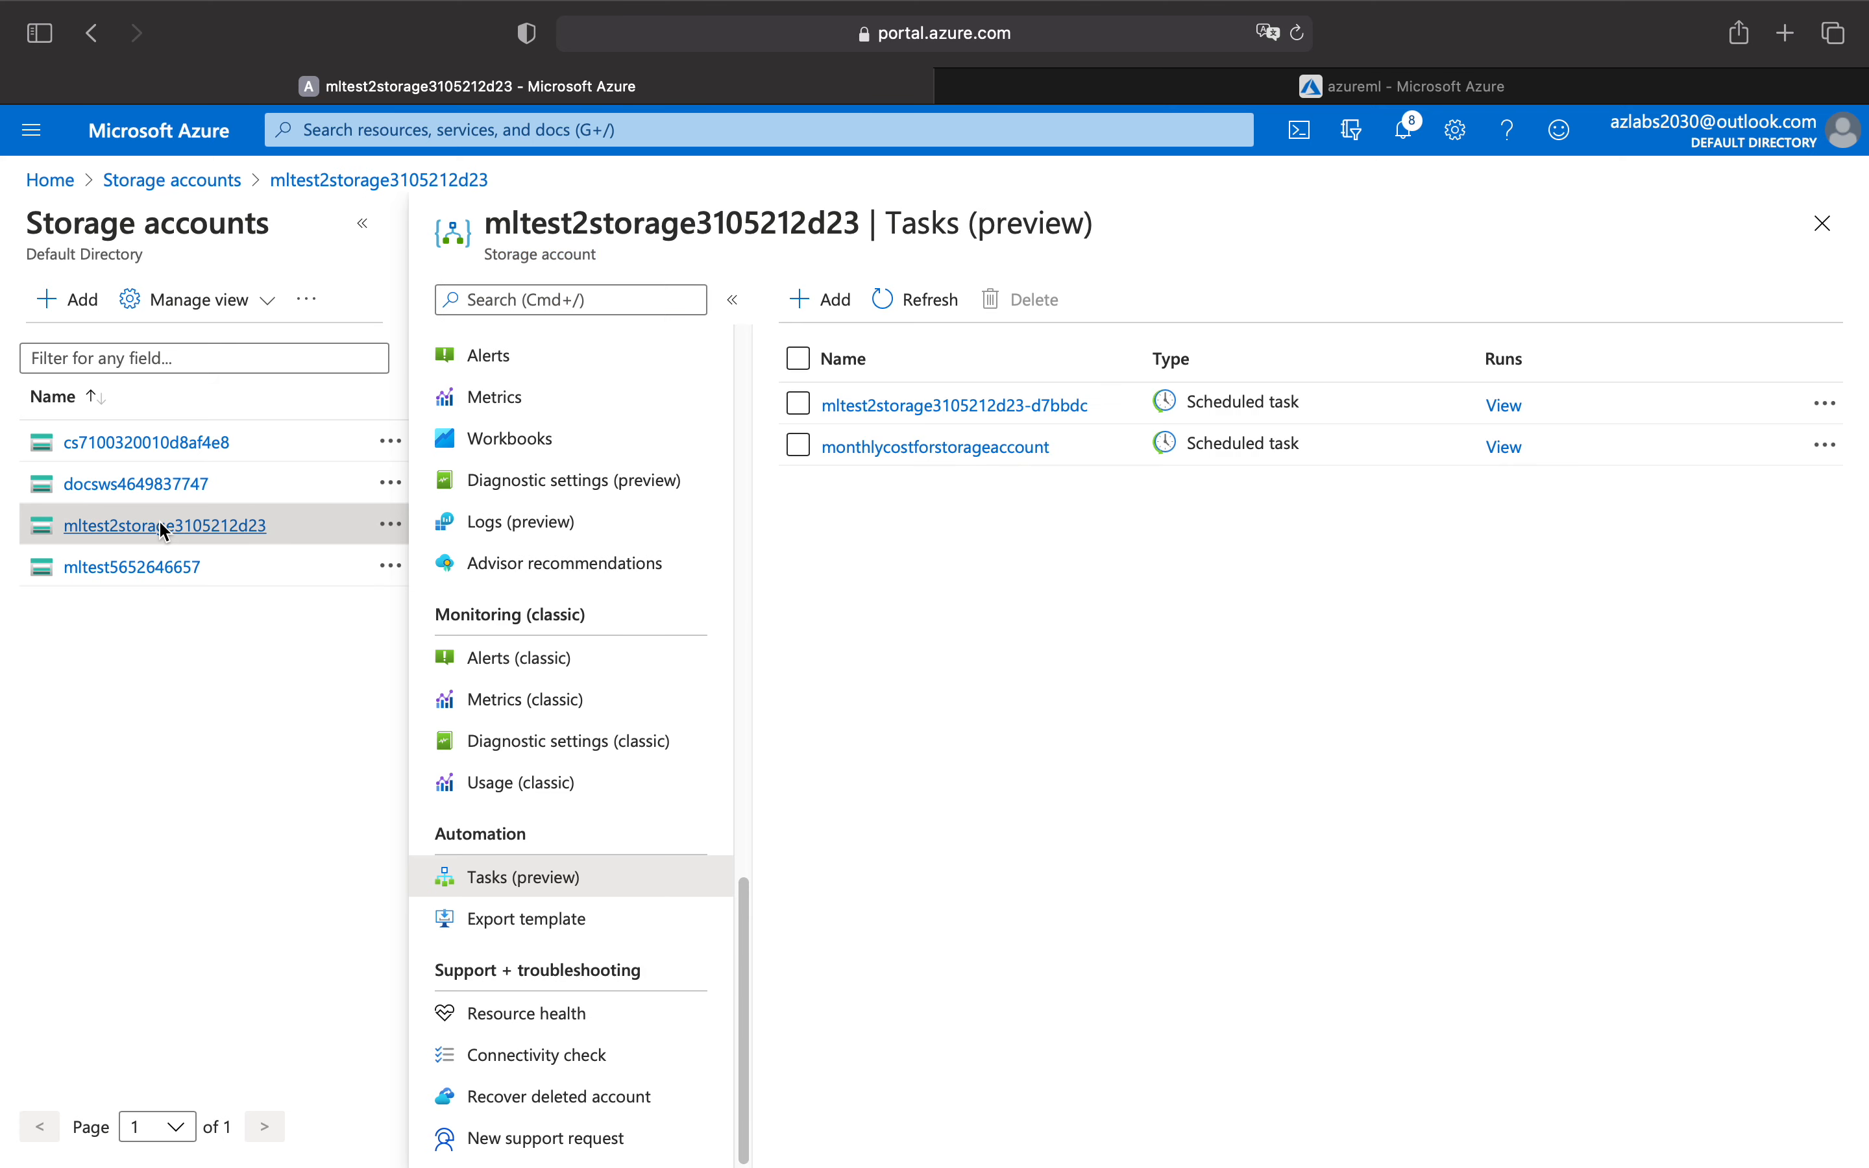